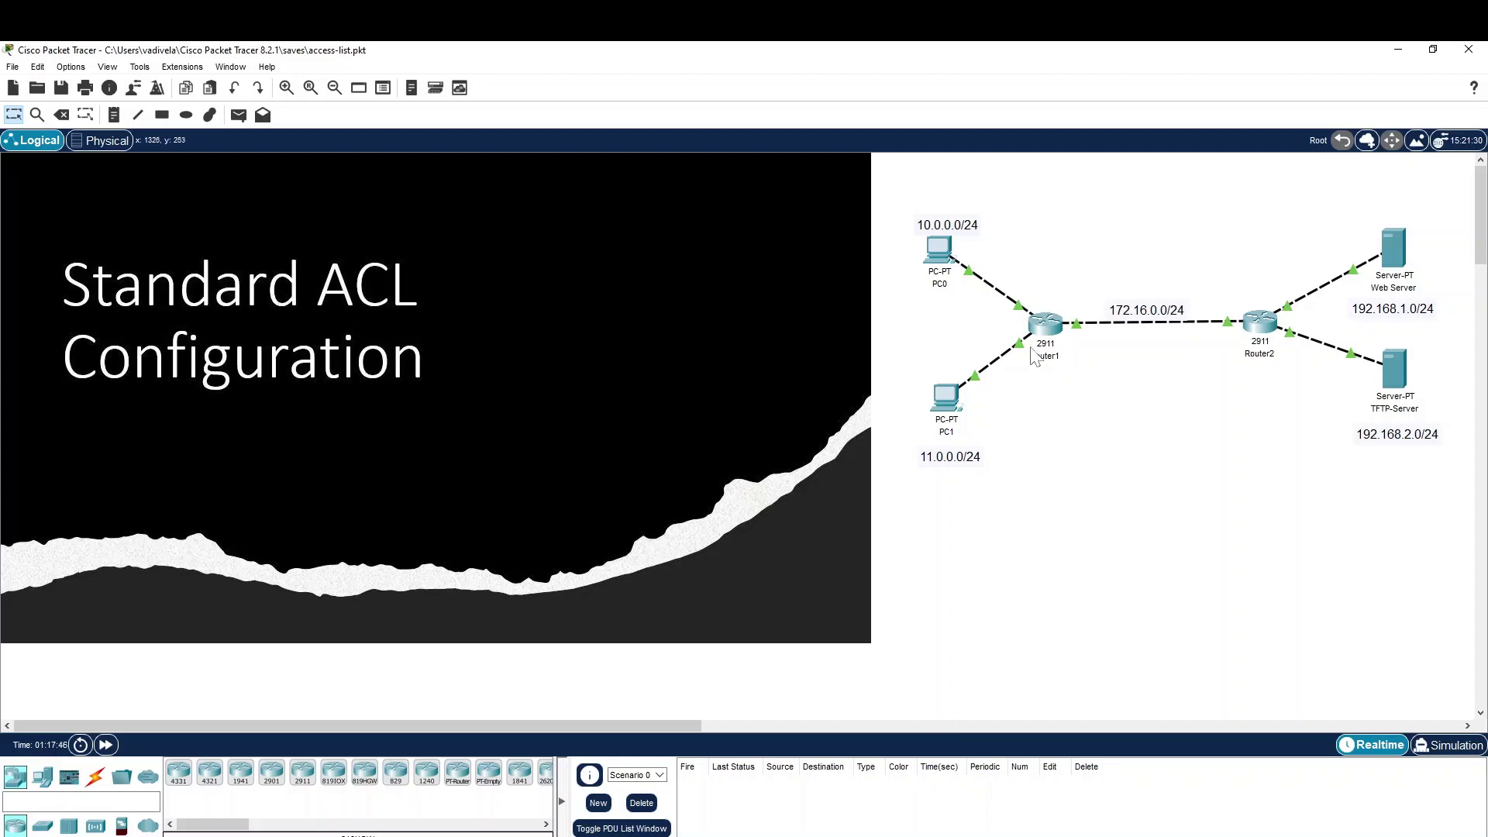
# Open Router1's command-line interface and show its OSPF neighbors
pyautogui.click(1045, 326)
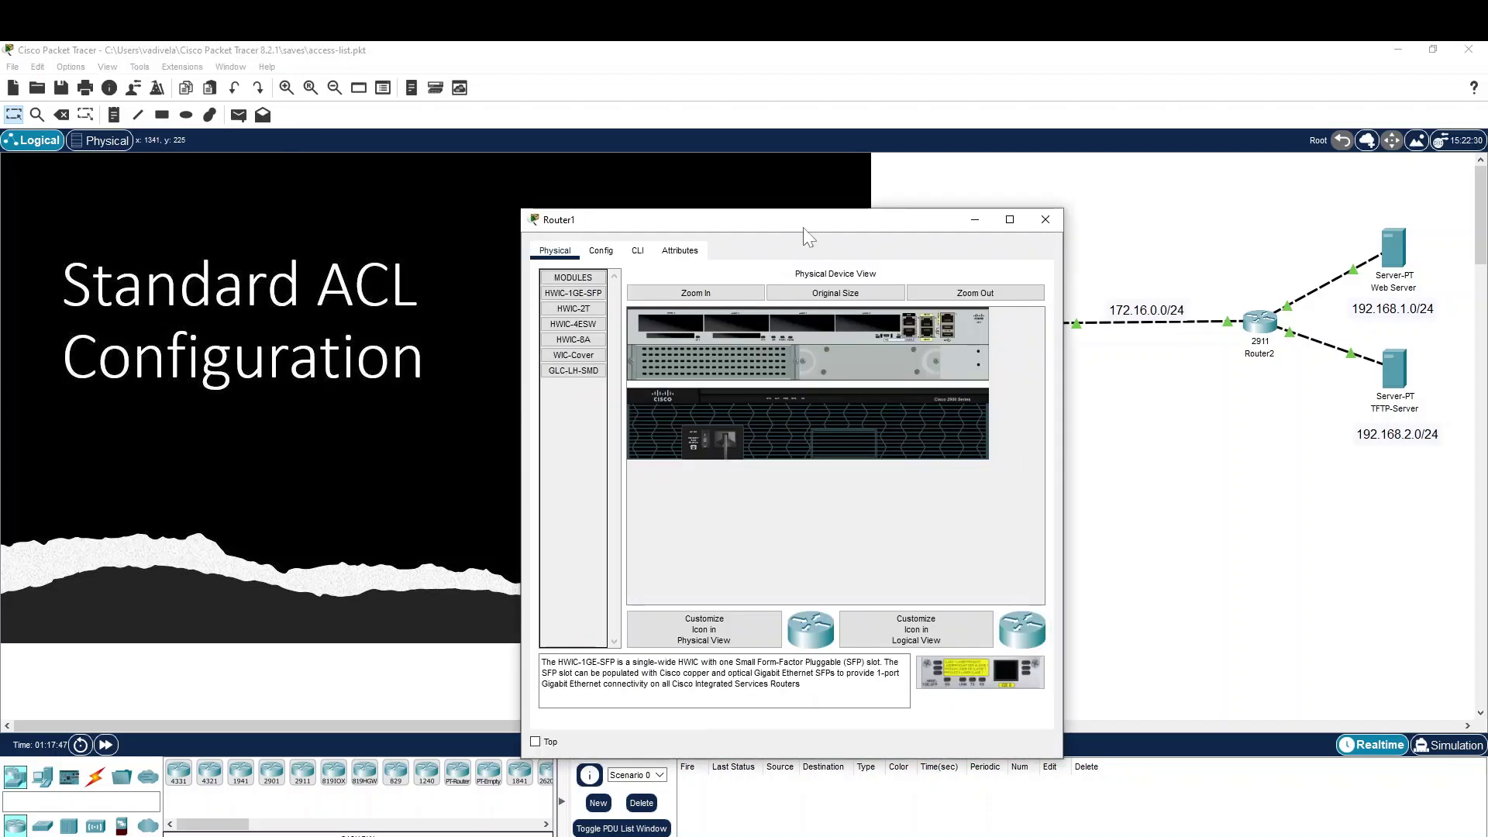
pyautogui.moveTo(803, 225); pyautogui.dragTo(672, 173)
pyautogui.click(504, 199)
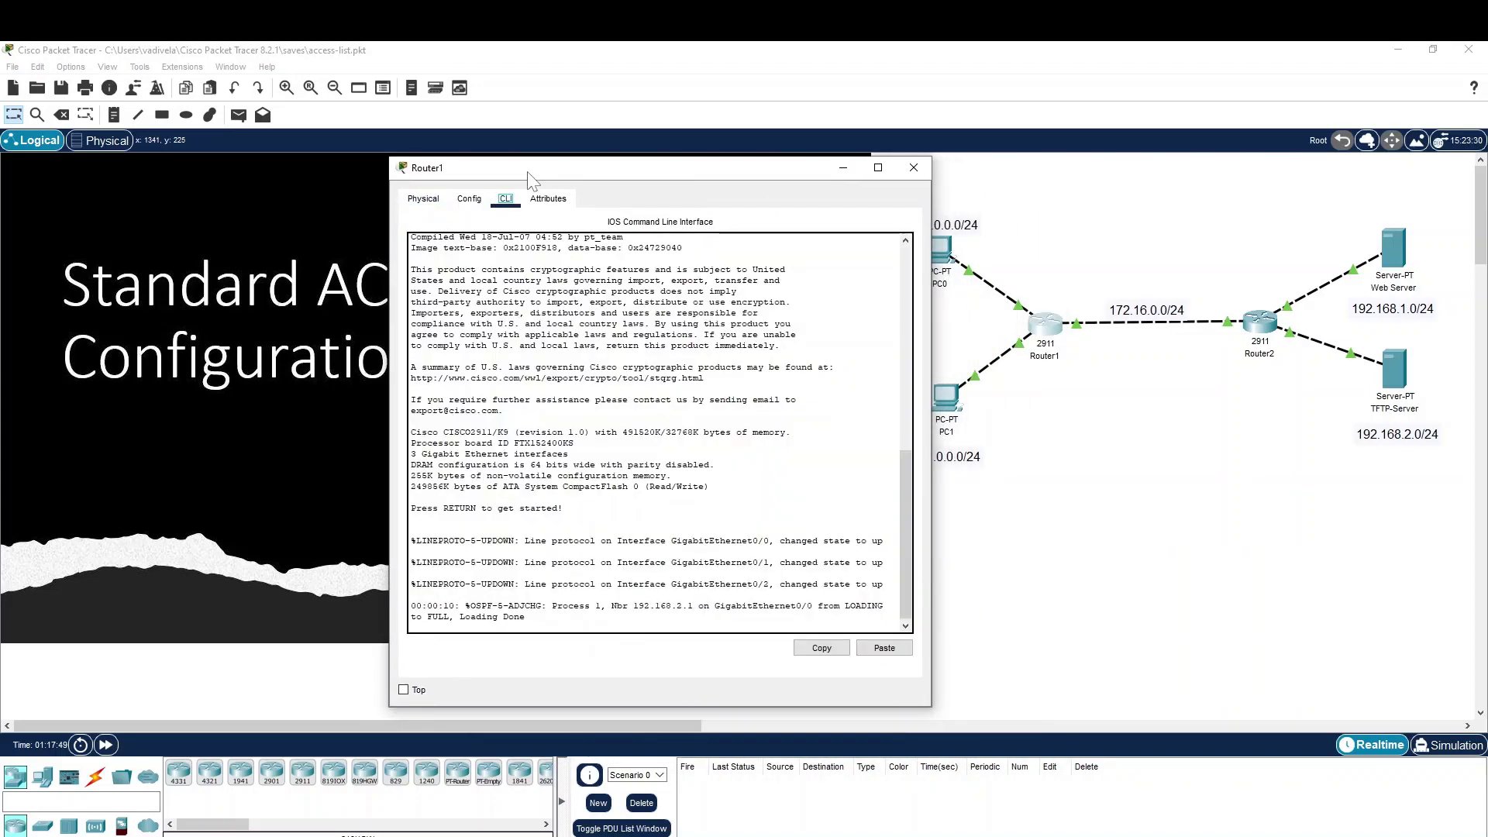
pyautogui.moveTo(520, 169); pyautogui.dragTo(965, 137)
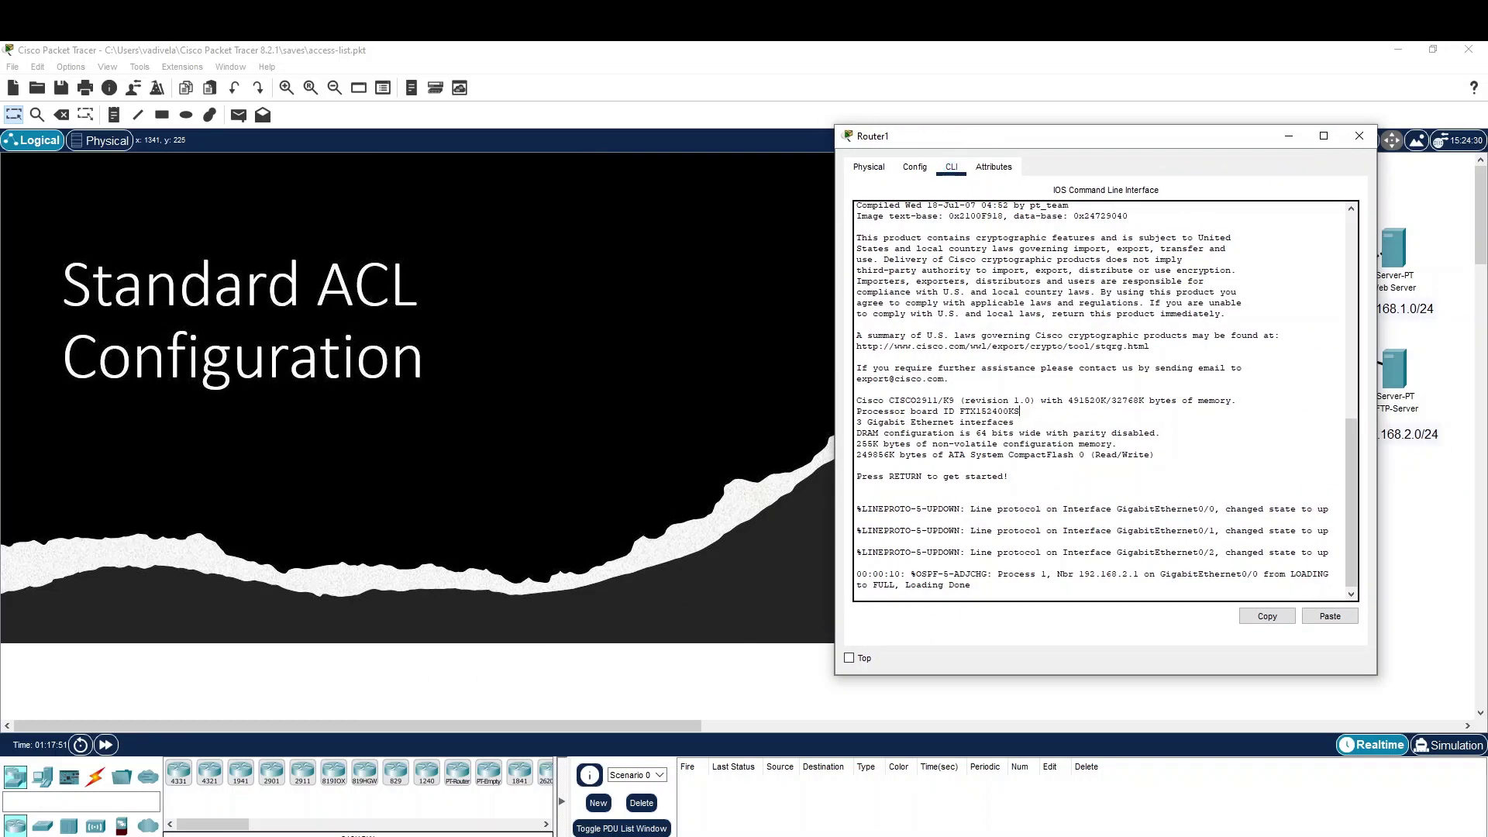
pyautogui.press('Return')
pyautogui.press('Return')
pyautogui.write('show ip ospf nei')
pyautogui.press('Tab')
pyautogui.press('Return')
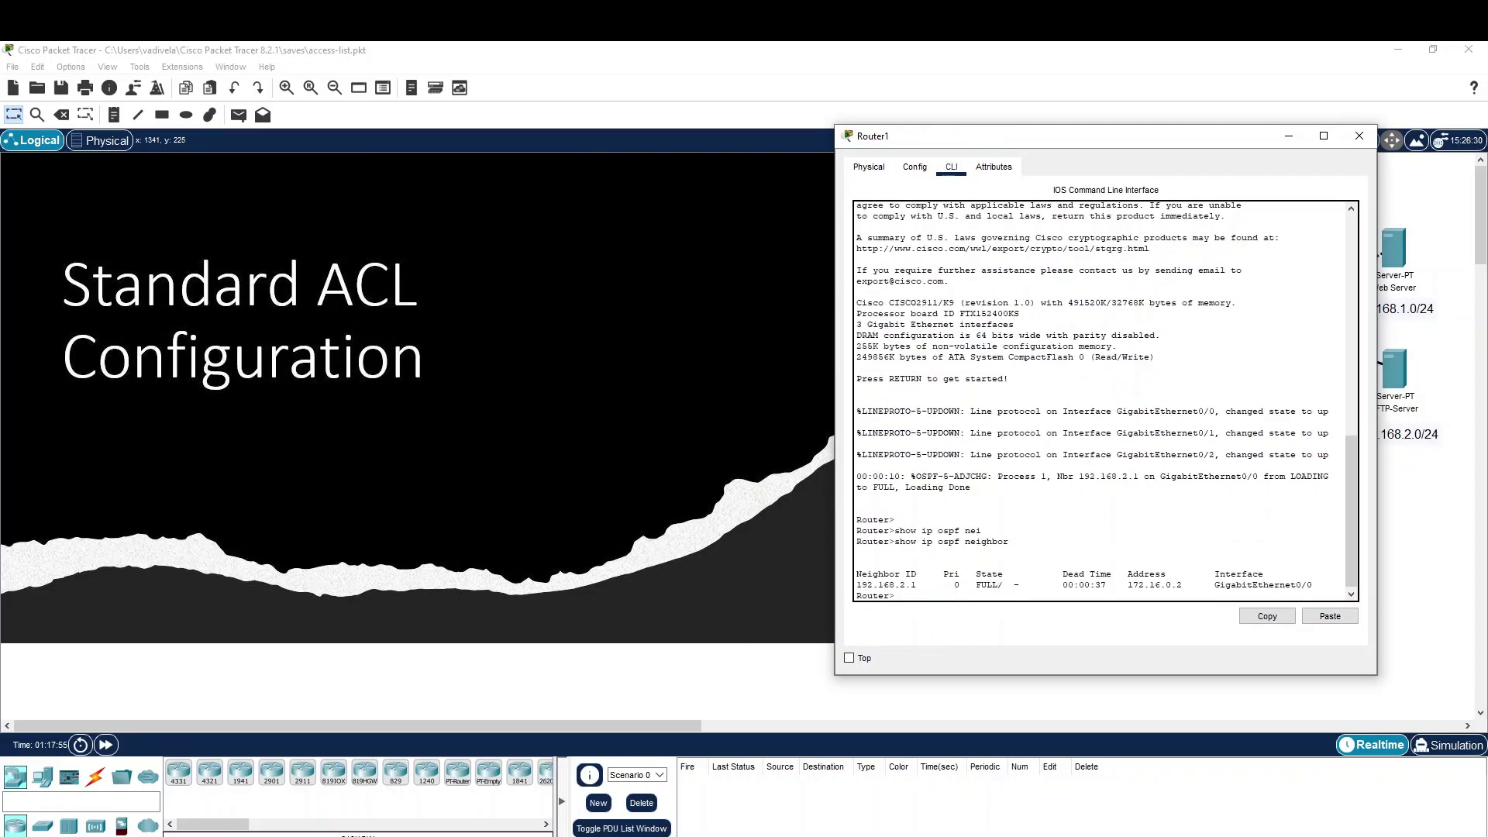
# Show Router1's IP routing table, examine the connected networks and OSPF routes, and close the router's window
pyautogui.write('show ip route')
pyautogui.press('Tab')
pyautogui.press('Return')
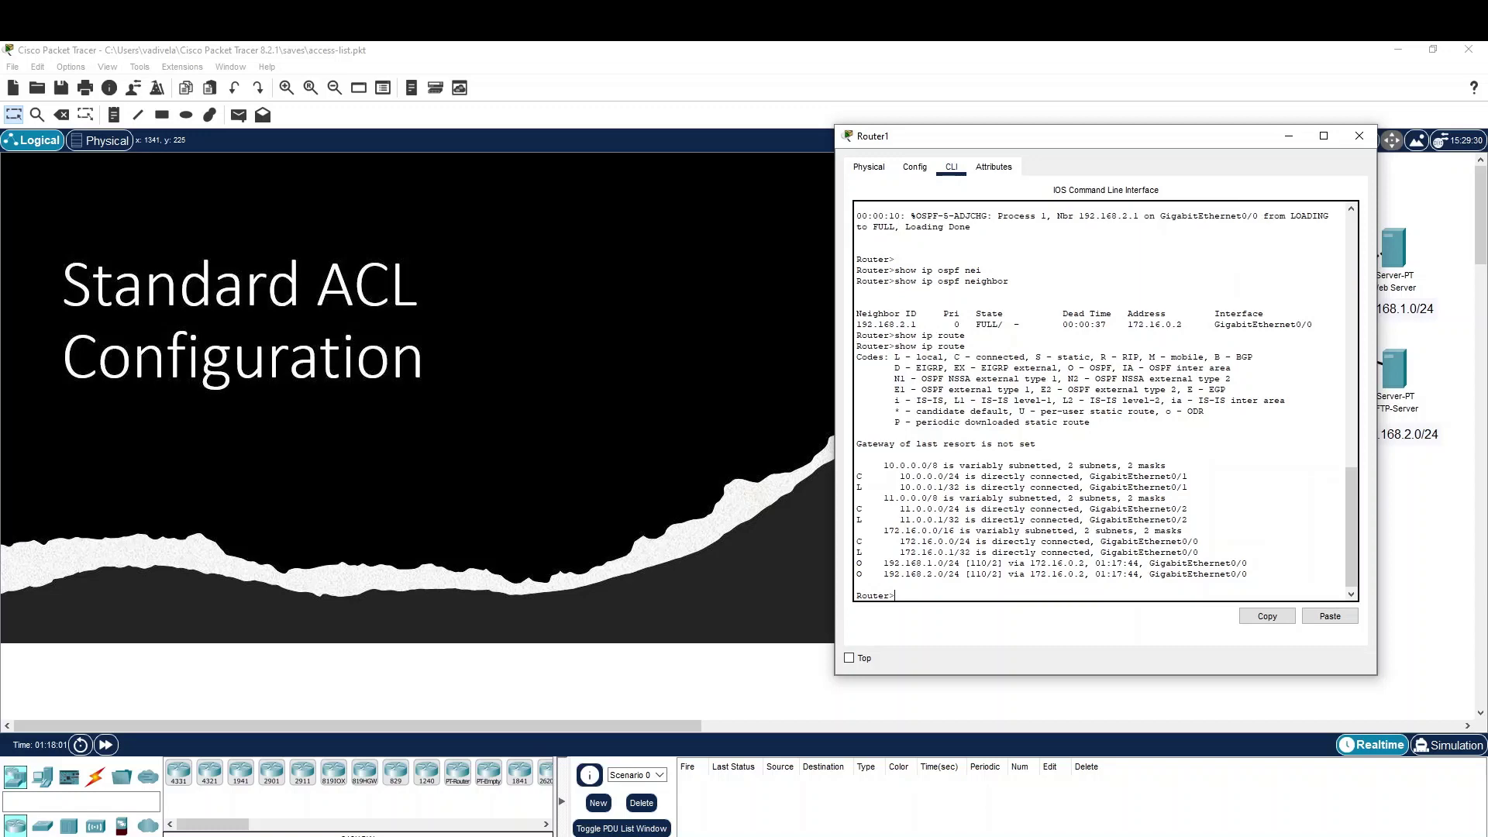
pyautogui.moveTo(873, 465); pyautogui.dragTo(1187, 521)
pyautogui.moveTo(1143, 136); pyautogui.dragTo(637, 147)
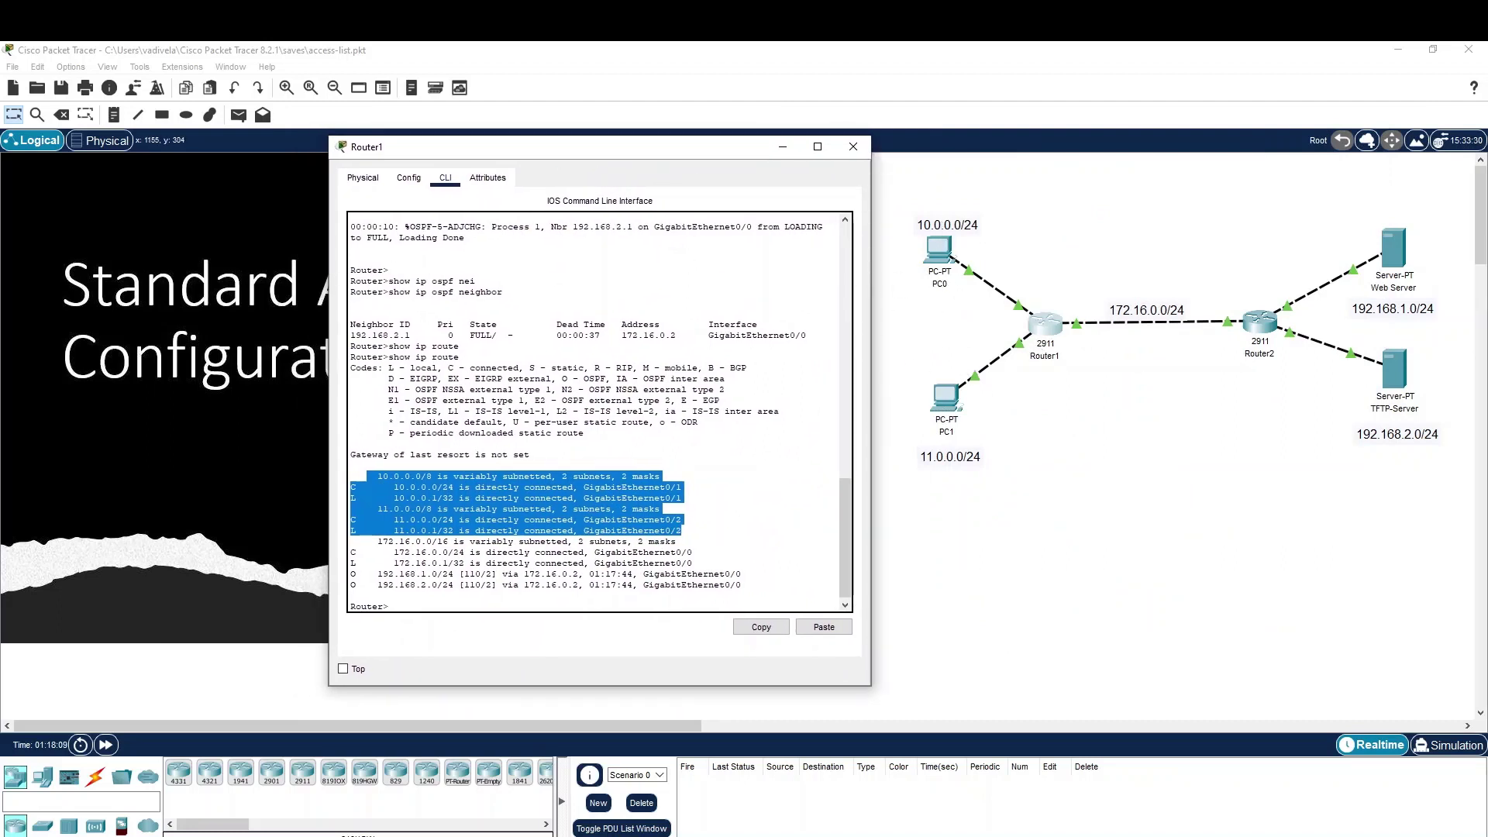
pyautogui.click(502, 563)
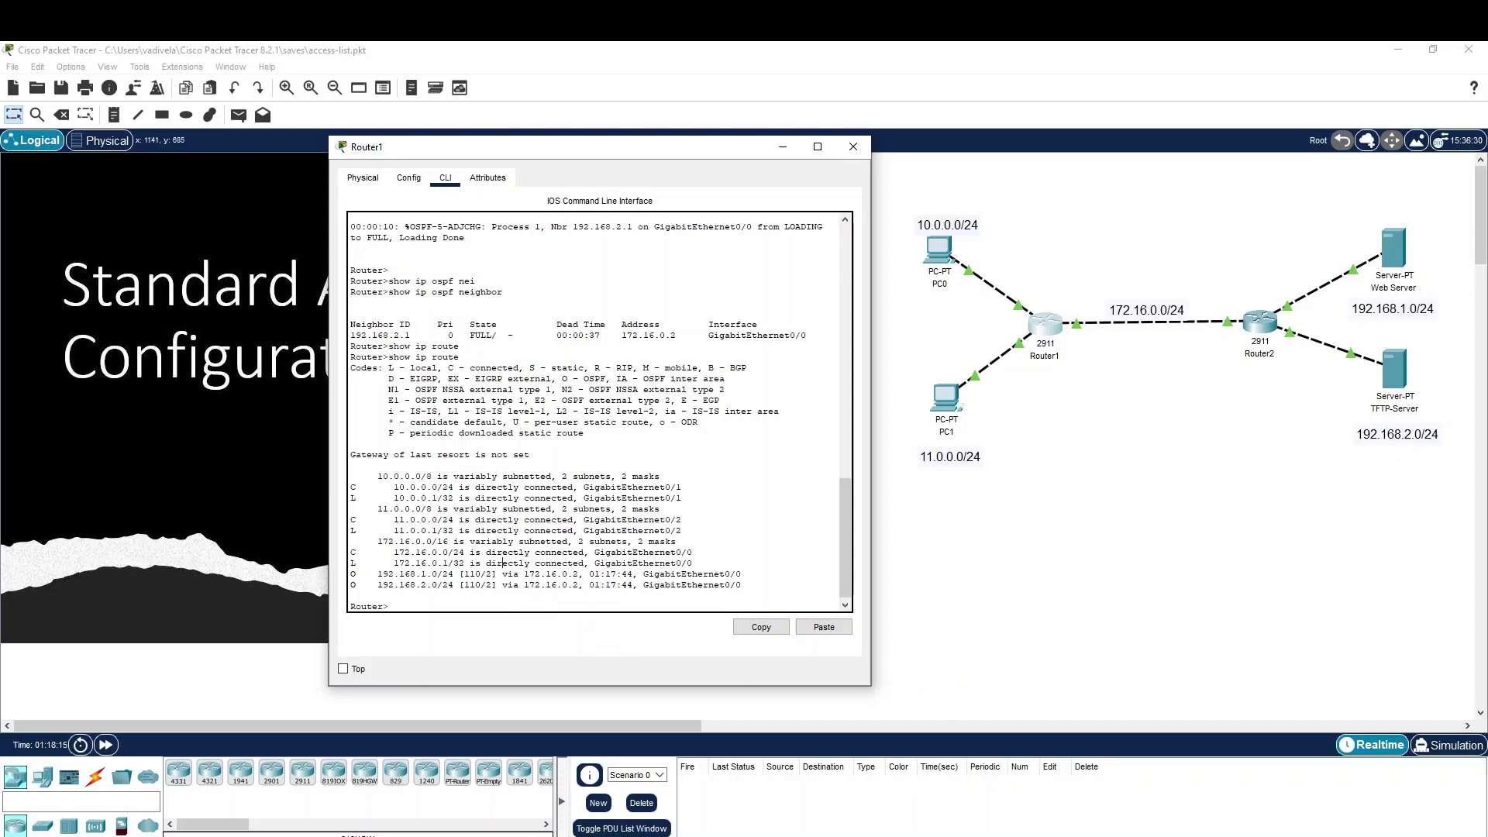
pyautogui.moveTo(741, 585); pyautogui.dragTo(352, 573)
pyautogui.click(460, 574)
pyautogui.press('Return')
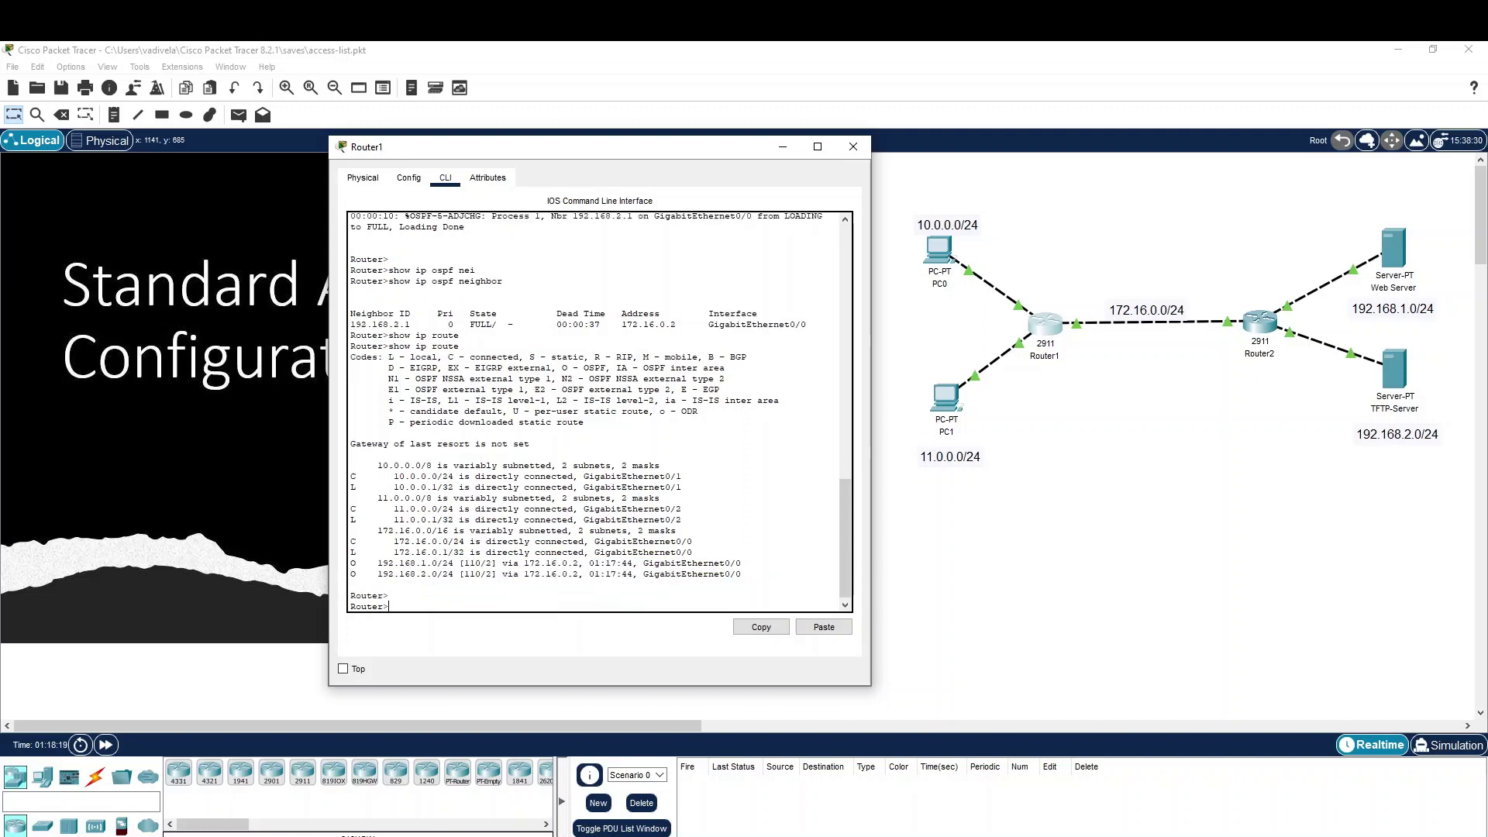
pyautogui.click(853, 147)
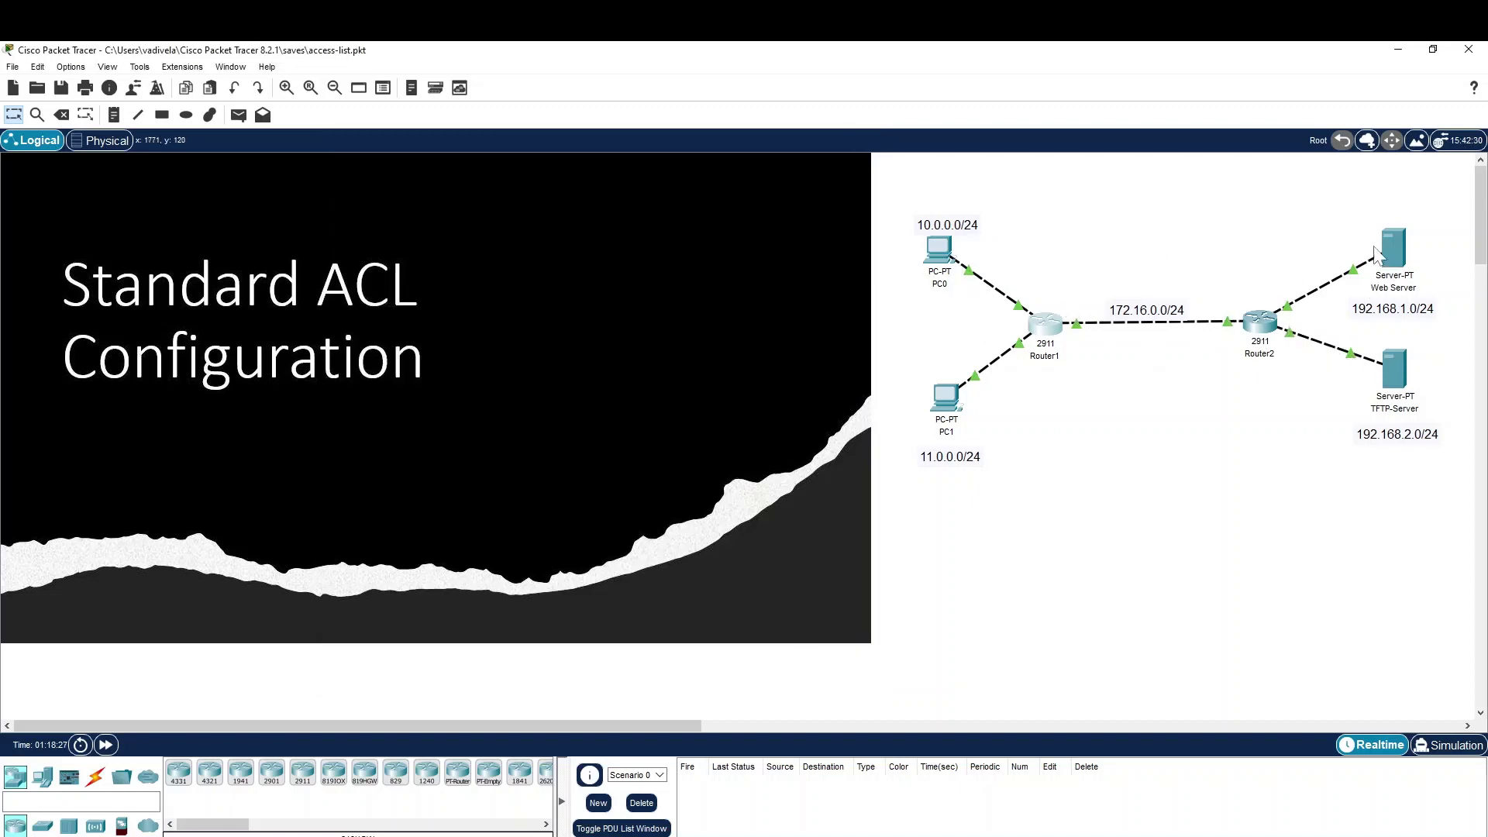
# Open Router2's command-line interface and enter global configuration mode from privileged EXEC mode
pyautogui.click(1259, 324)
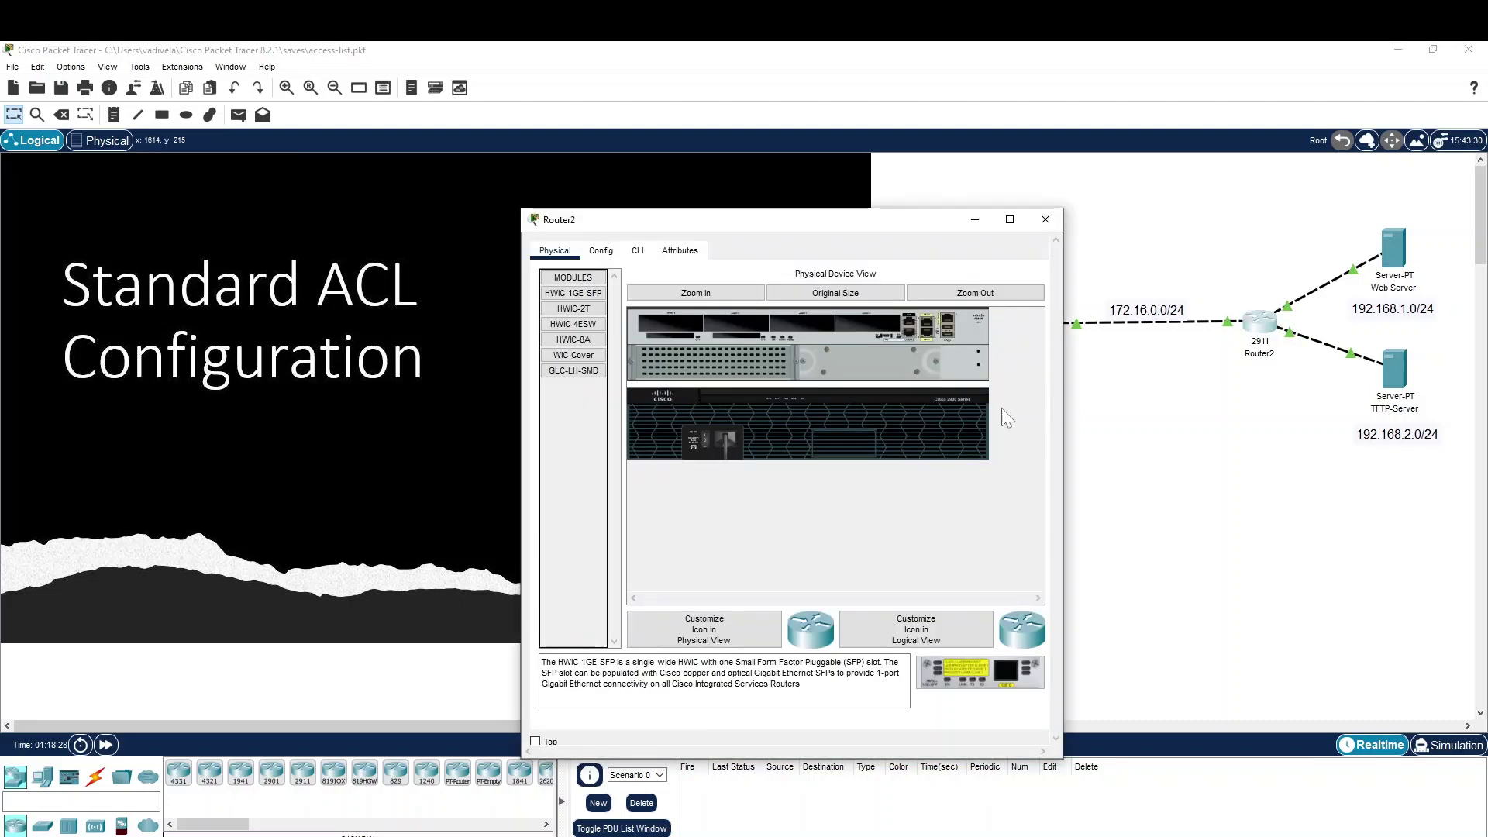
pyautogui.click(637, 250)
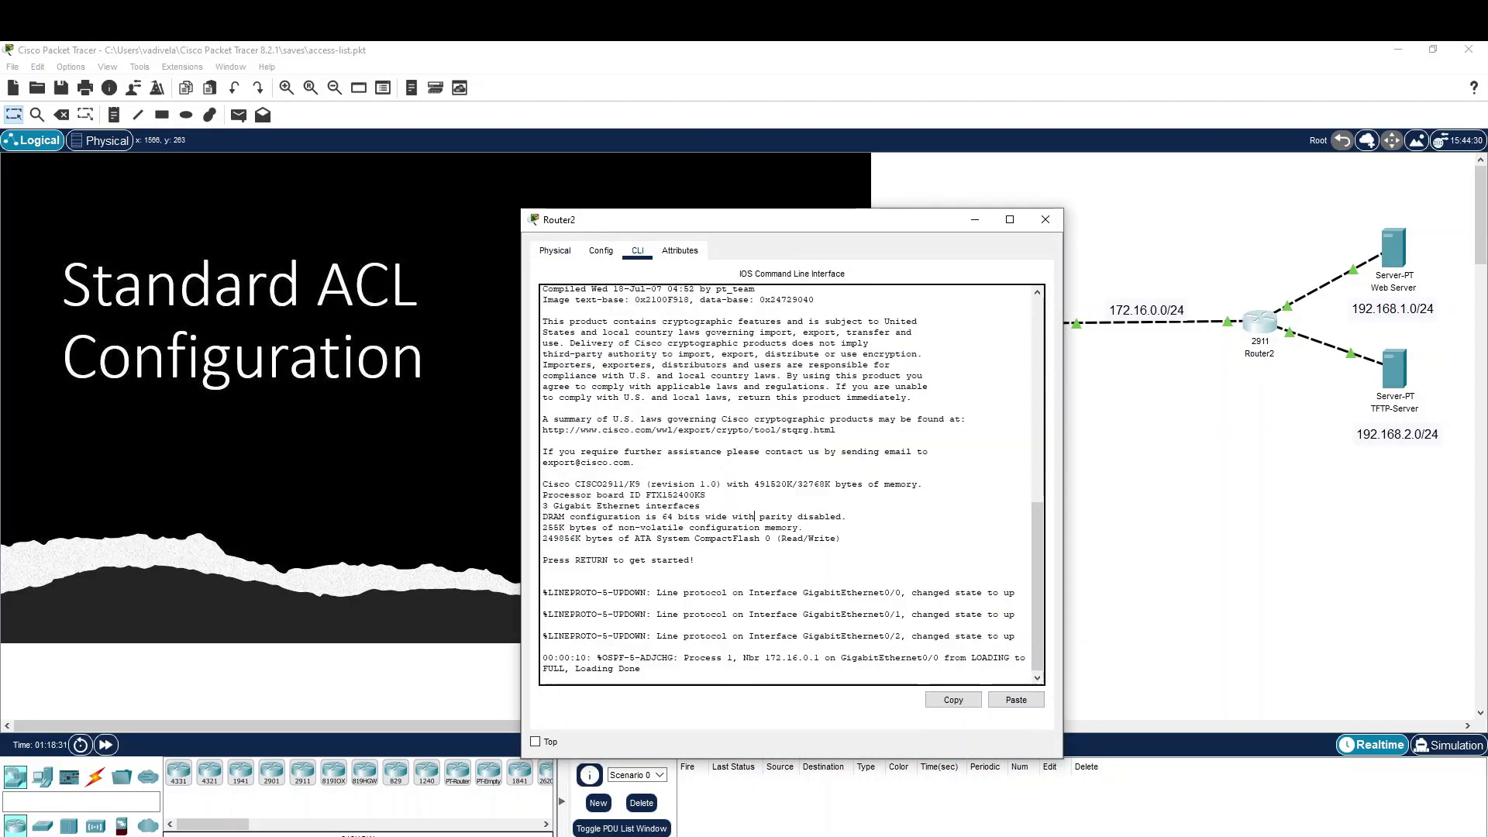
pyautogui.press('Return')
pyautogui.write('en')
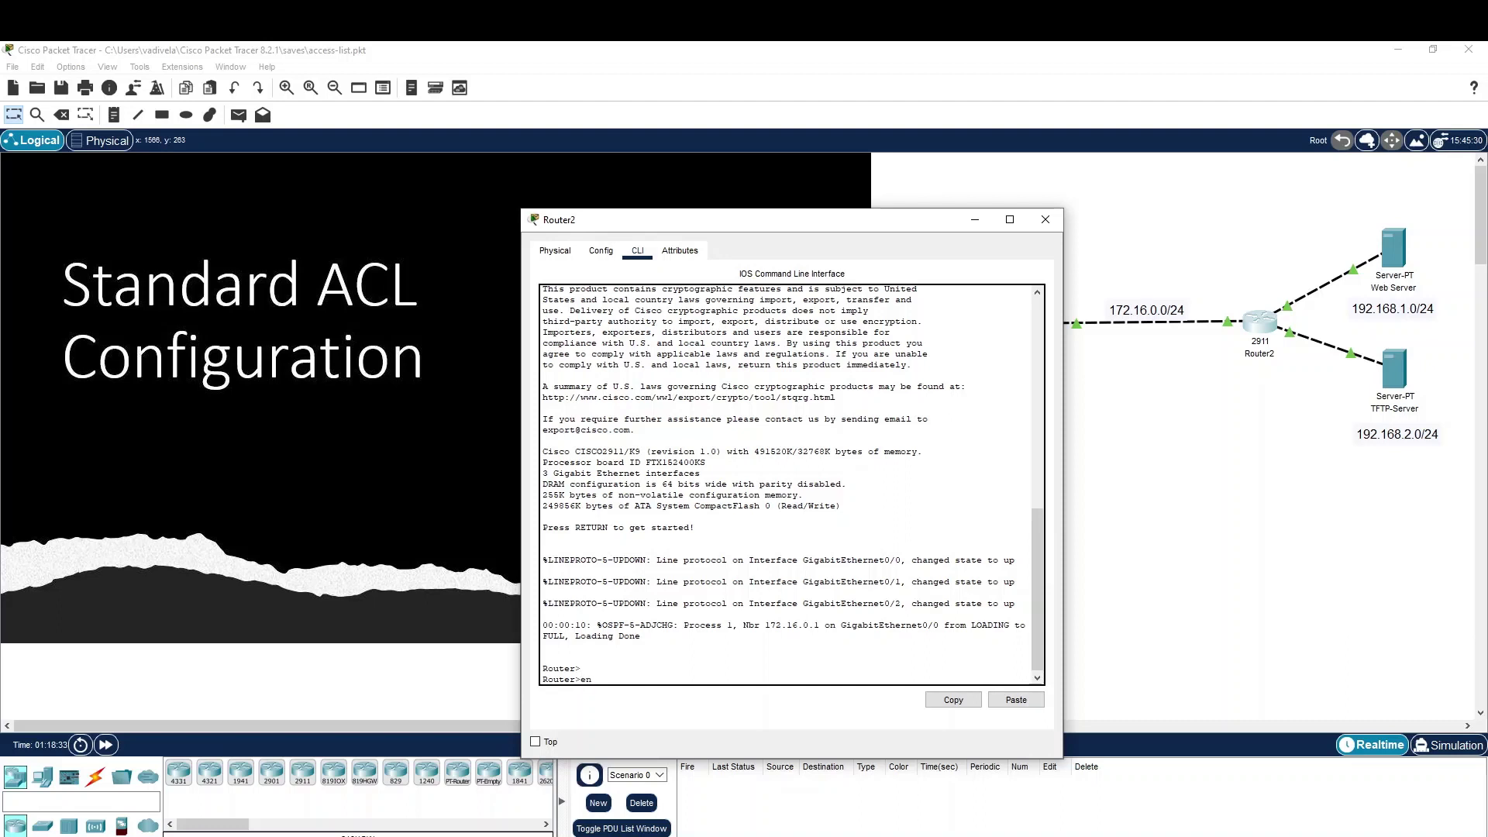
pyautogui.press('Return')
pyautogui.write('conf t')
pyautogui.press('Return')
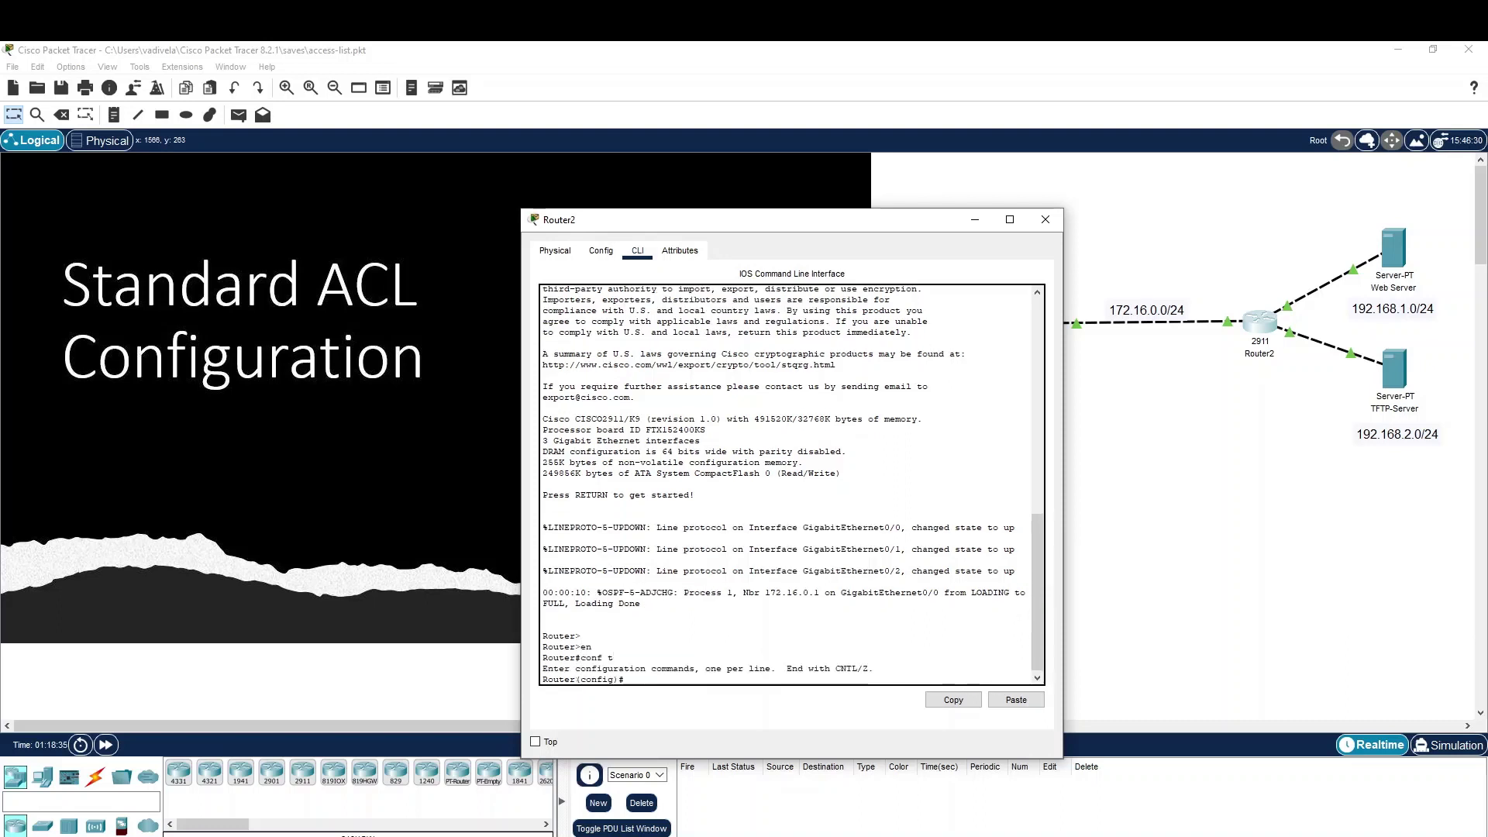
# Begin an access-list command on Router2 and display the number ranges for standard and extended lists
pyautogui.write('acc')
pyautogui.press('Tab')
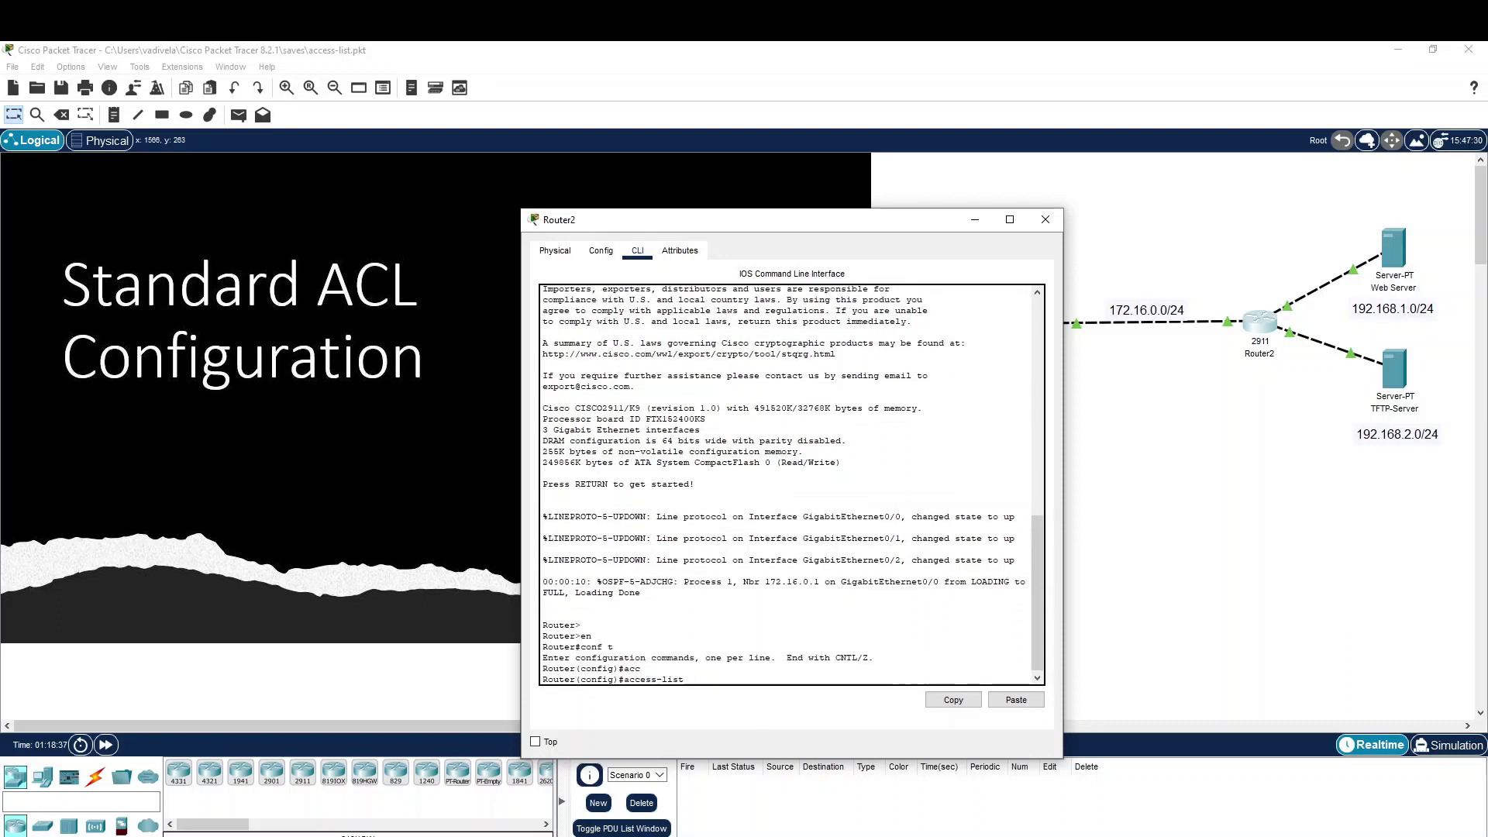
pyautogui.write('?')
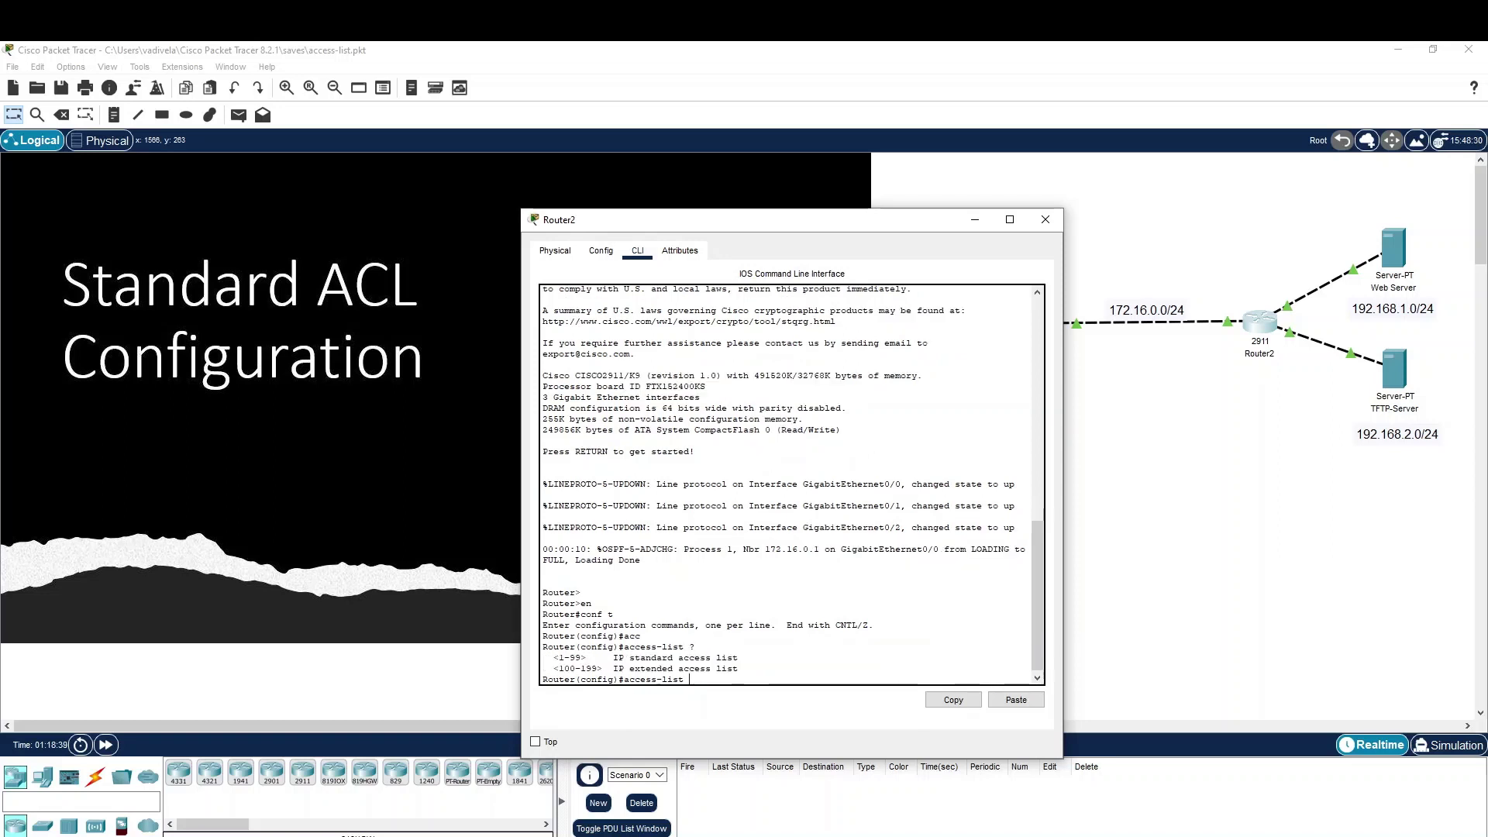
pyautogui.moveTo(753, 226); pyautogui.dragTo(609, 152)
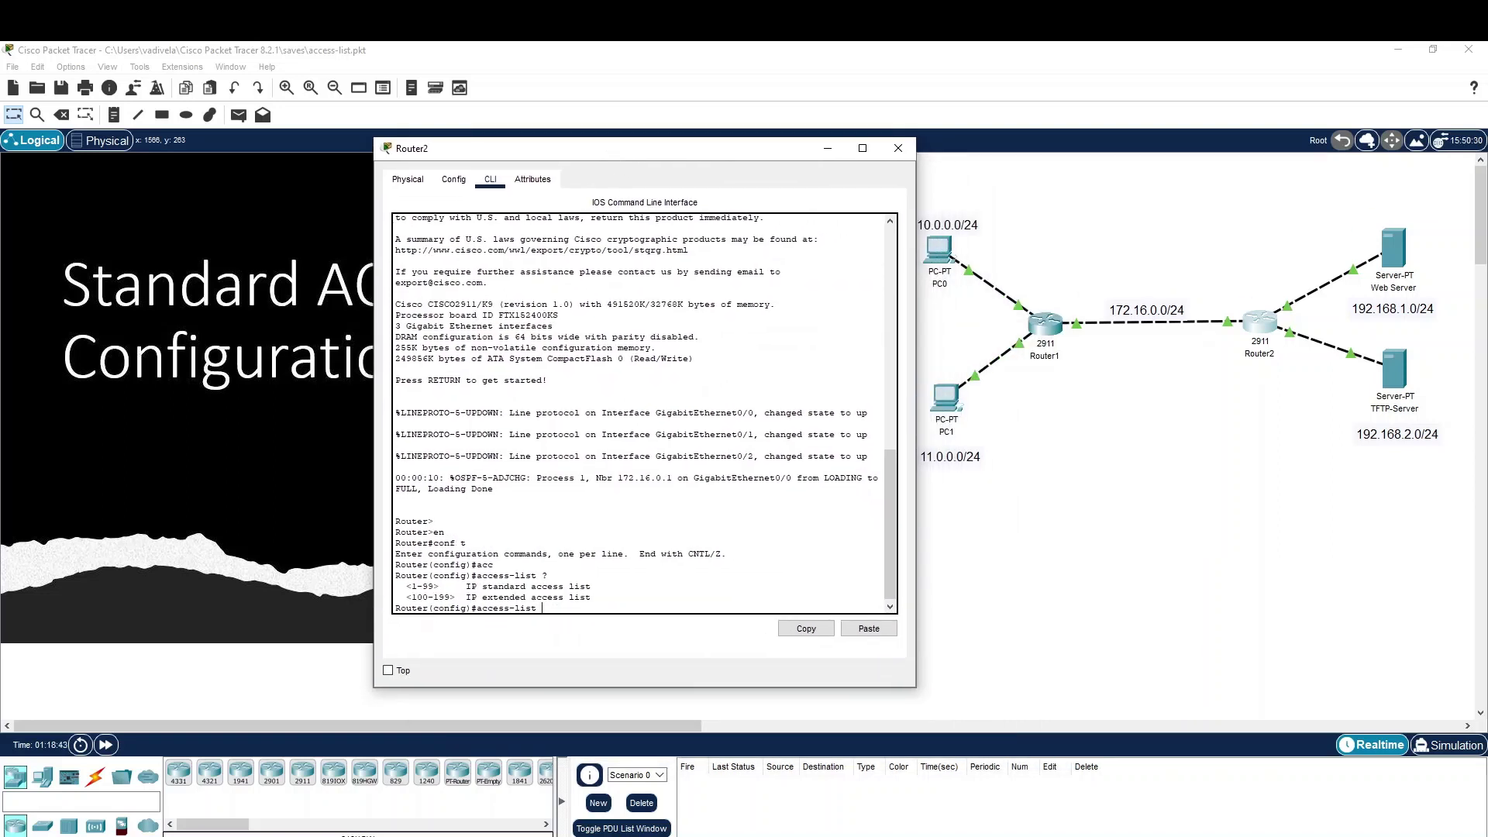
pyautogui.moveTo(395, 586)
pyautogui.mouseDown()
pyautogui.moveTo(593, 586)
pyautogui.moveTo(397, 597)
pyautogui.mouseUp()
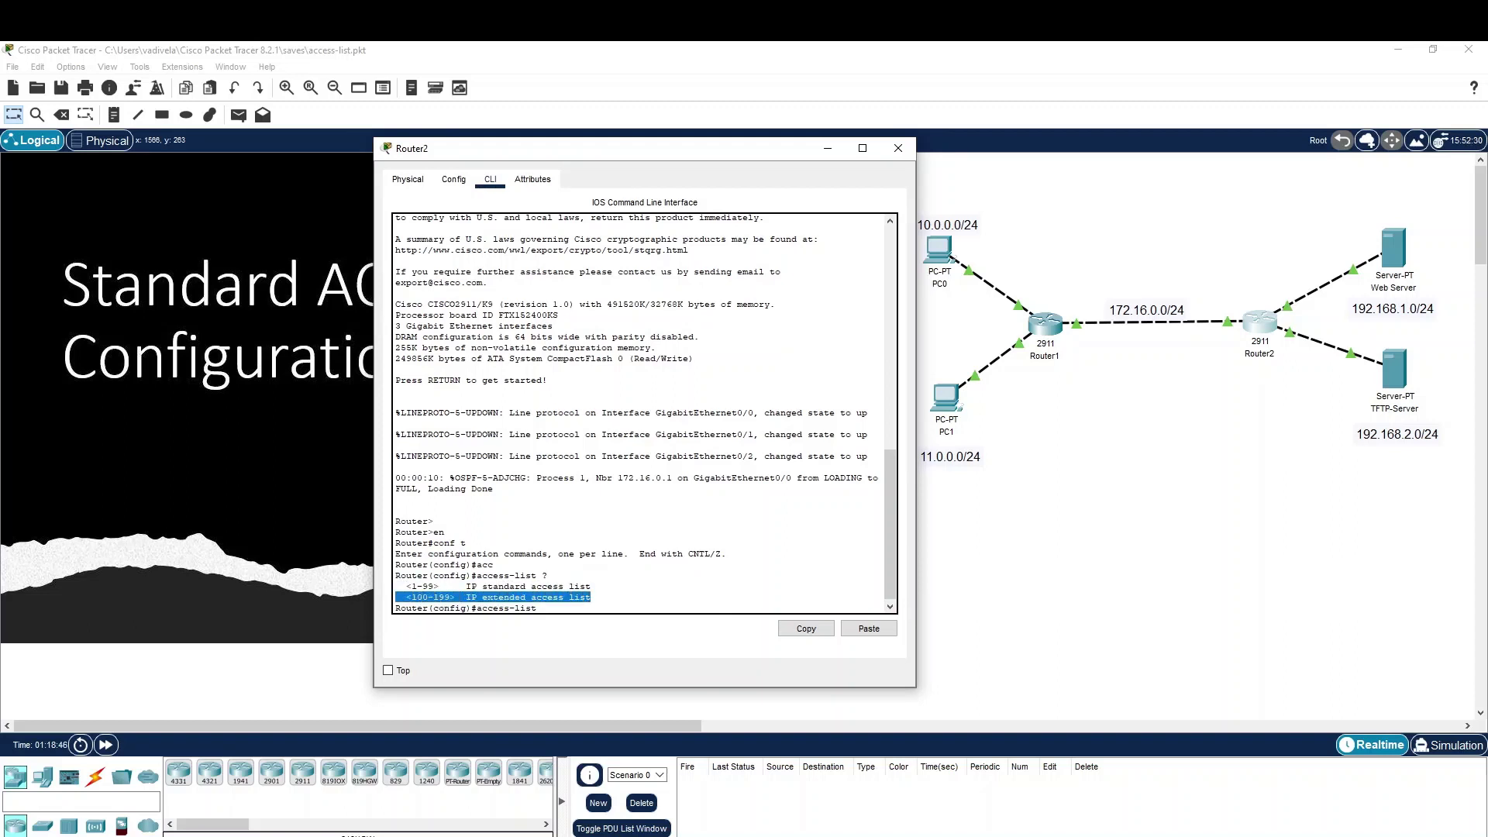
pyautogui.click(394, 603)
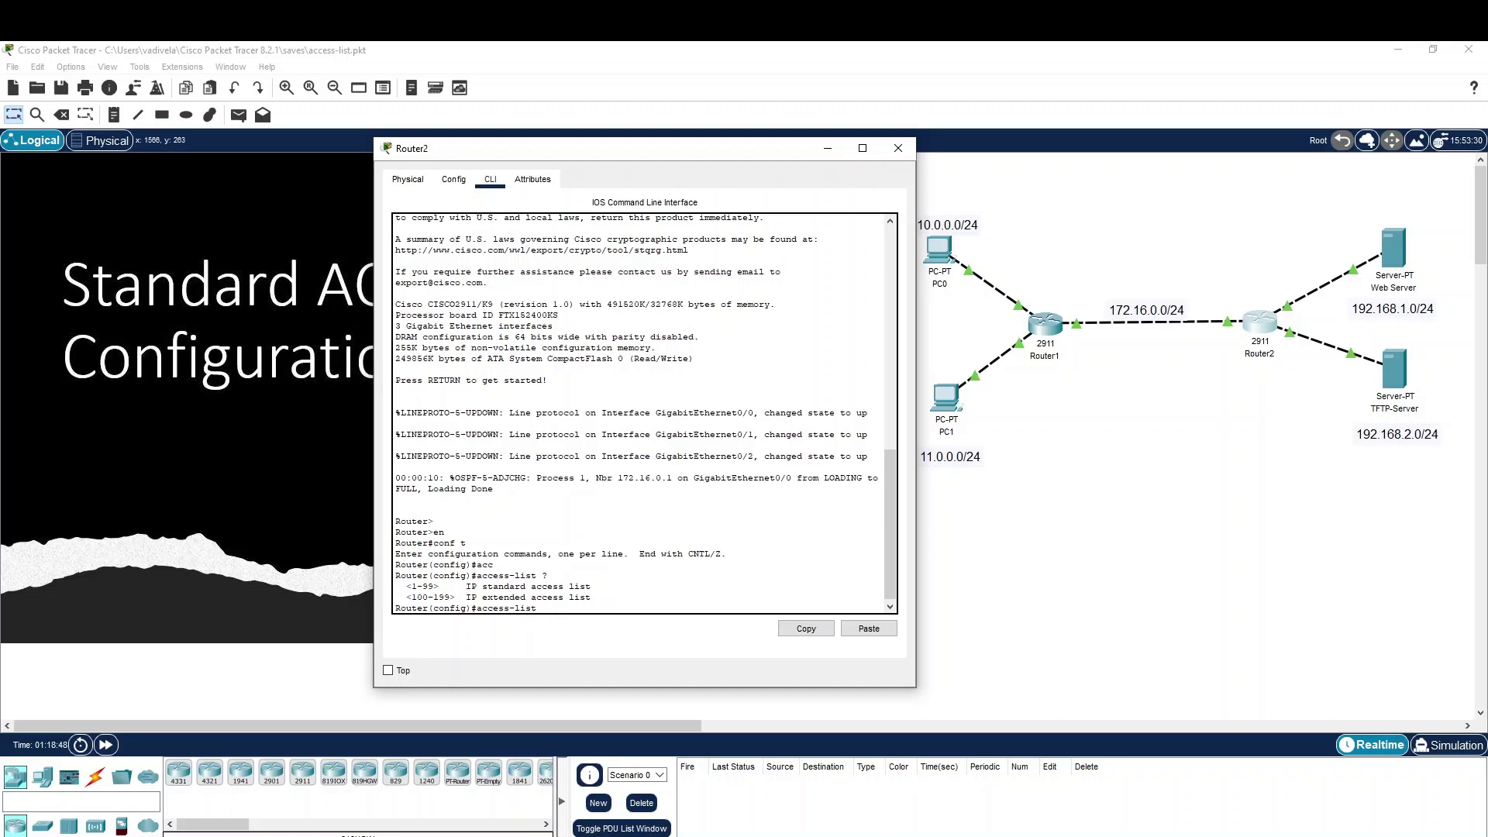
pyautogui.moveTo(406, 586); pyautogui.dragTo(439, 585)
pyautogui.click(438, 586)
# Use list number 1 for the access-list command, display its available actions and choose permit
pyautogui.write('?')
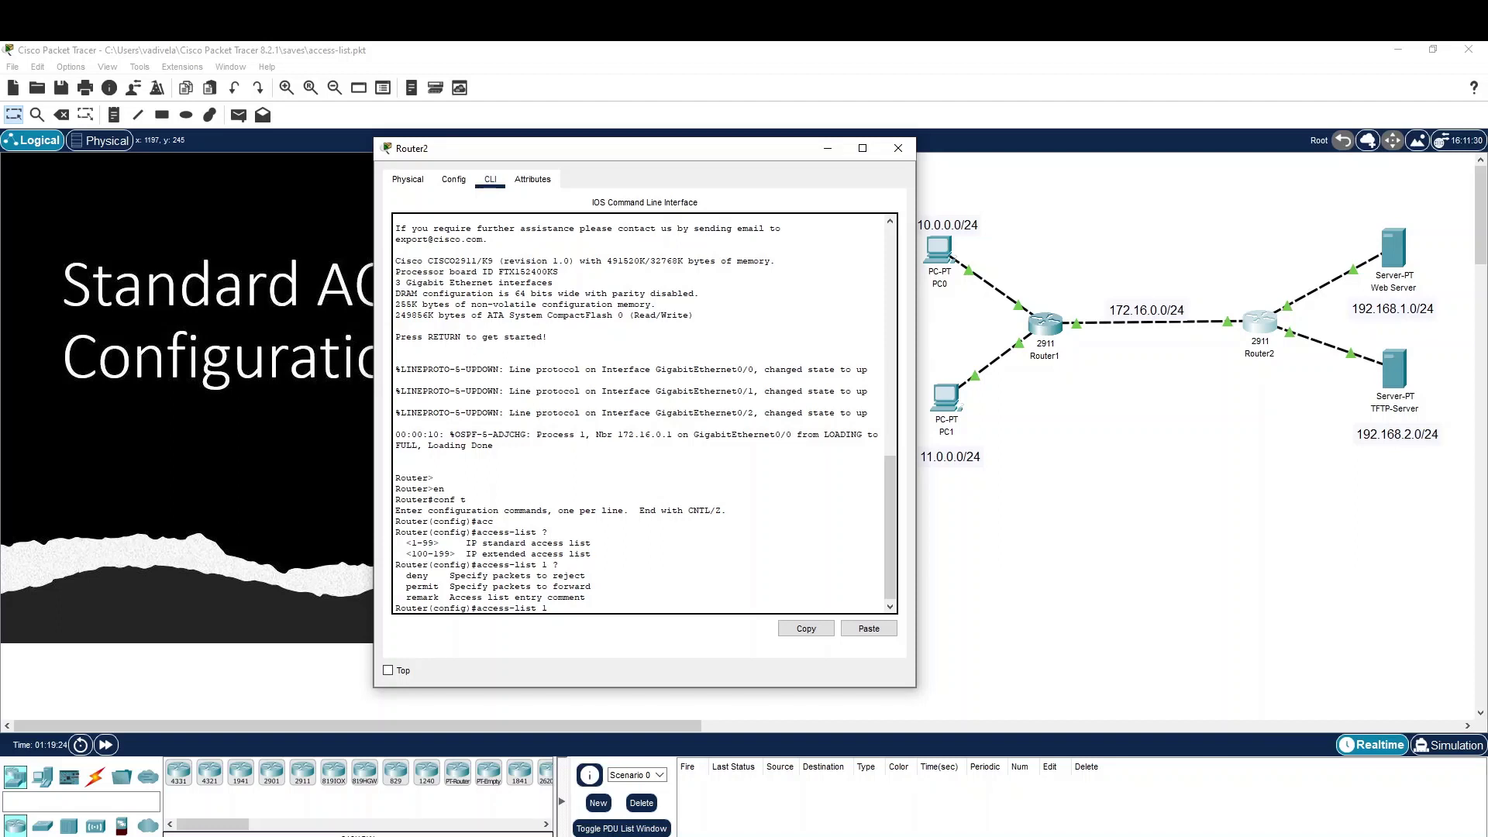
pyautogui.press('Tab')
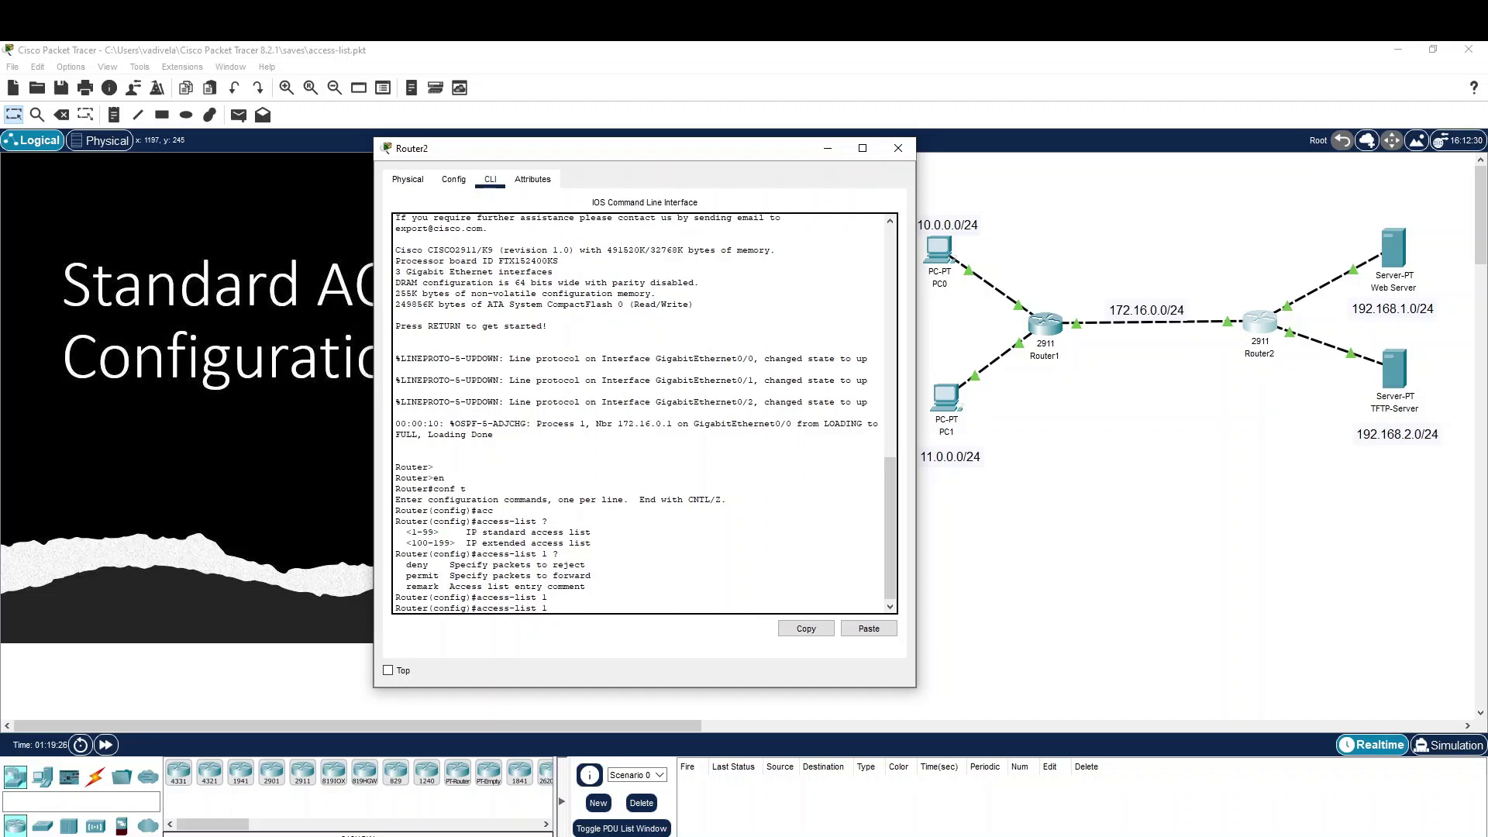
pyautogui.write('per')
pyautogui.press('Tab')
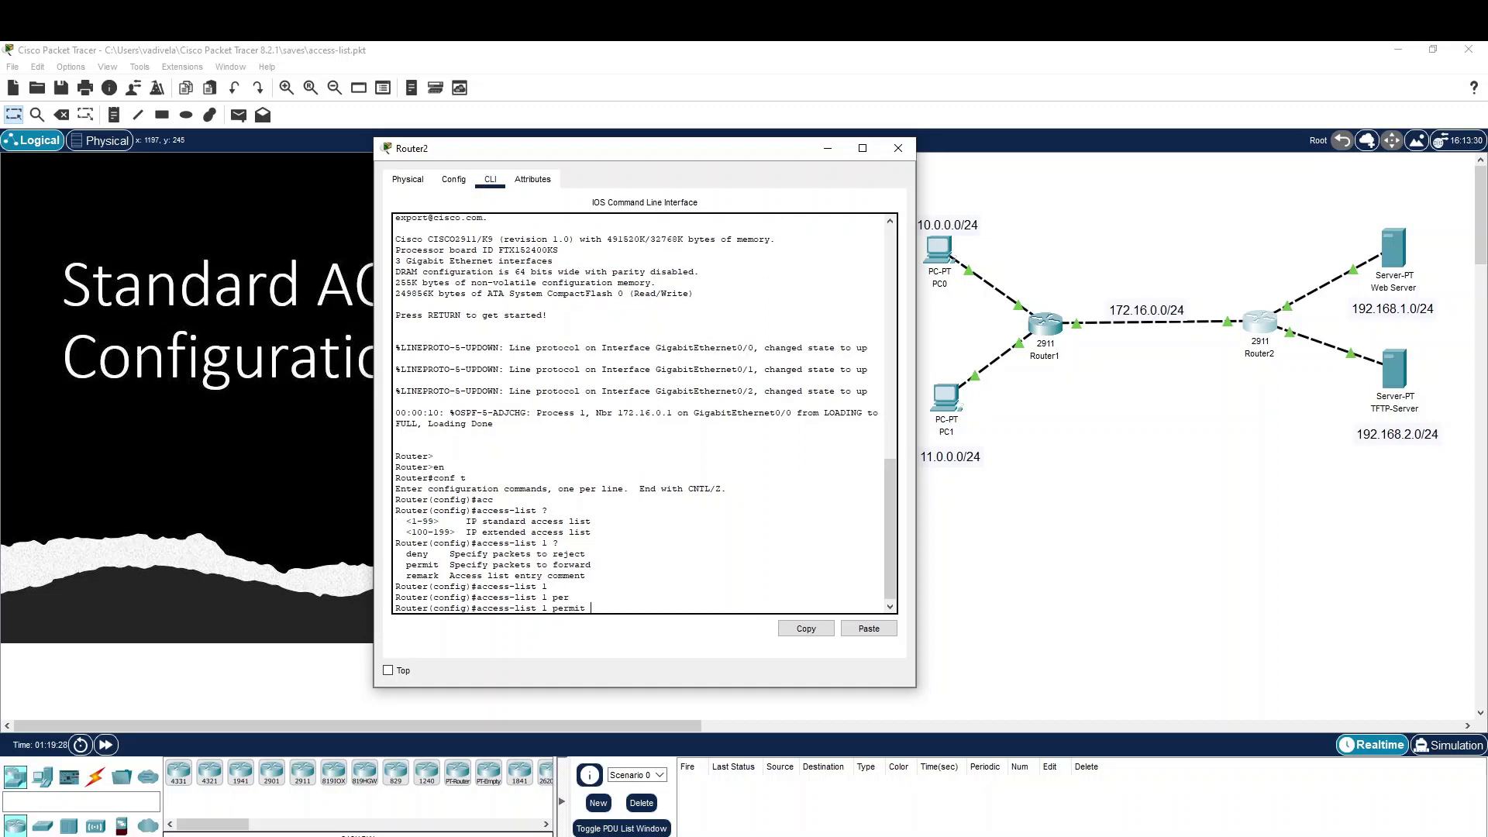
pyautogui.write('10.0.0.0/')
pyautogui.press('BackSpace')
pyautogui.press('BackSpace')
pyautogui.press('BackSpace')
pyautogui.press('BackSpace')
pyautogui.press('BackSpace')
pyautogui.press('BackSpace')
pyautogui.press('BackSpace')
pyautogui.press('BackSpace')
pyautogui.press('BackSpace')
# Check the source options and complete the access list 1 entry to permit host 10.0.0.2
pyautogui.write('?')
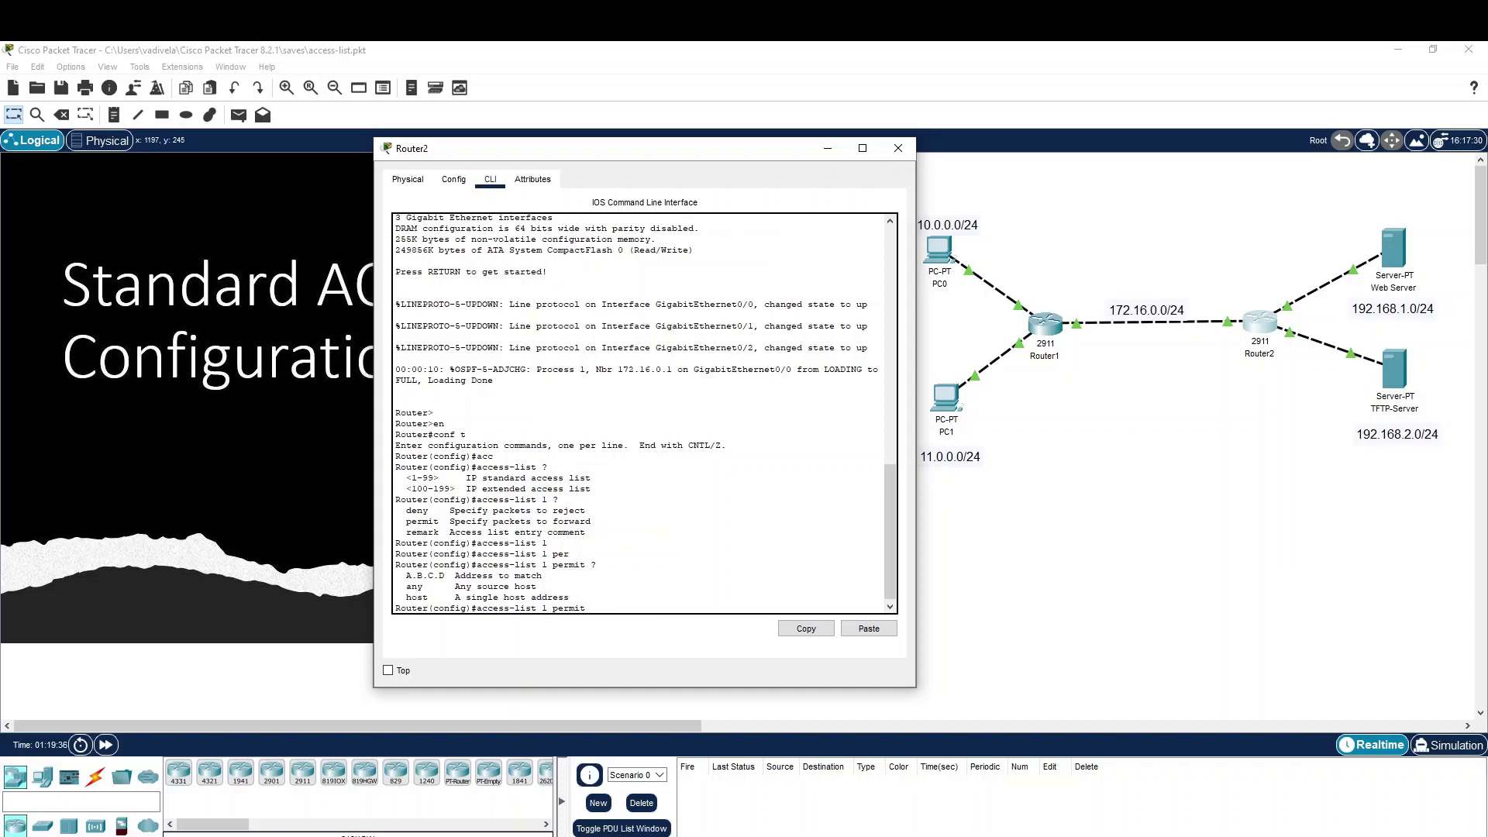
pyautogui.write('hos')
pyautogui.press('Tab')
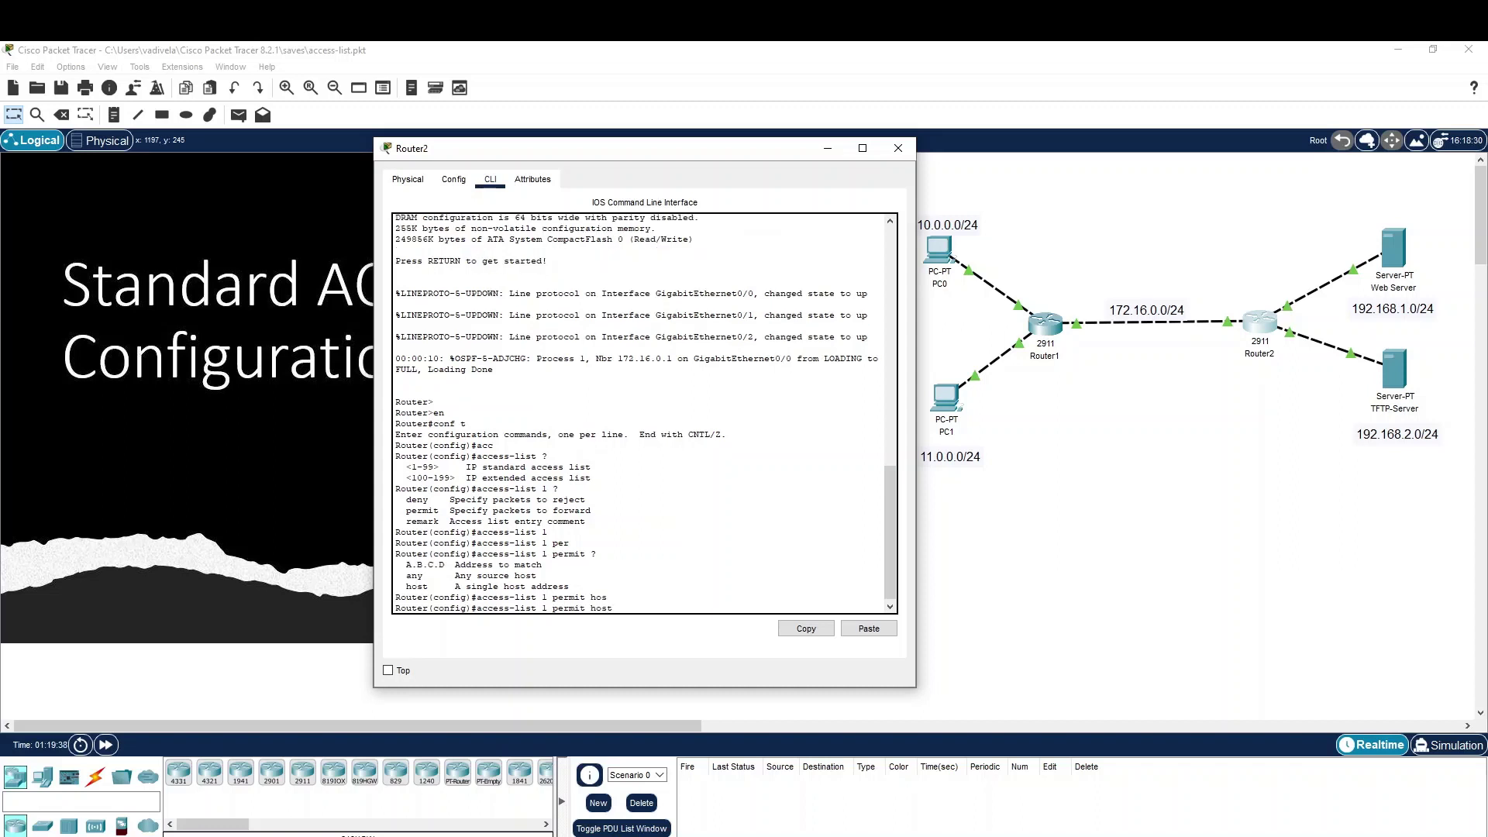
pyautogui.write('?')
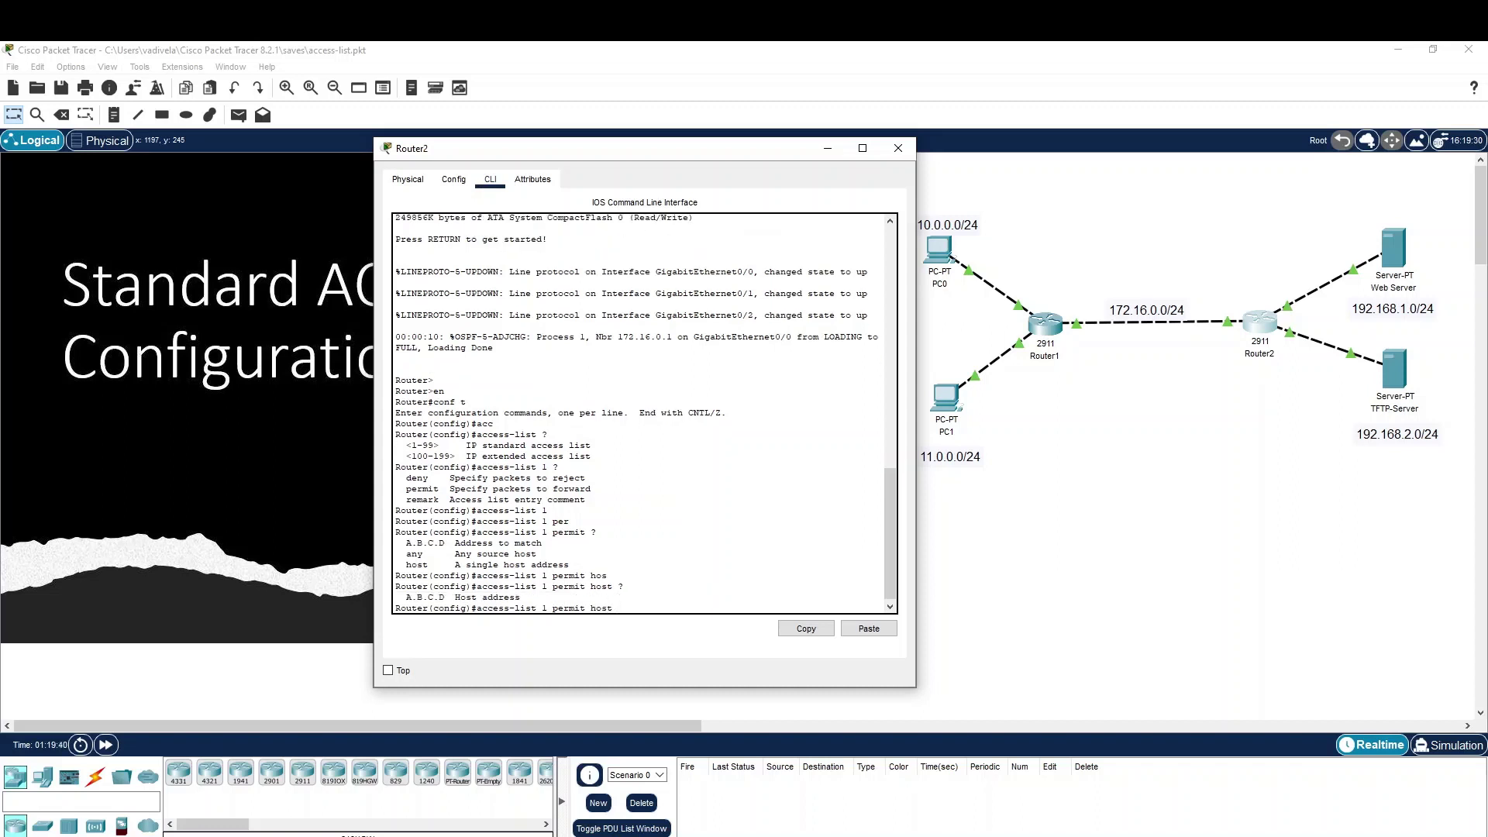
pyautogui.write('10.0.0.2 ?')
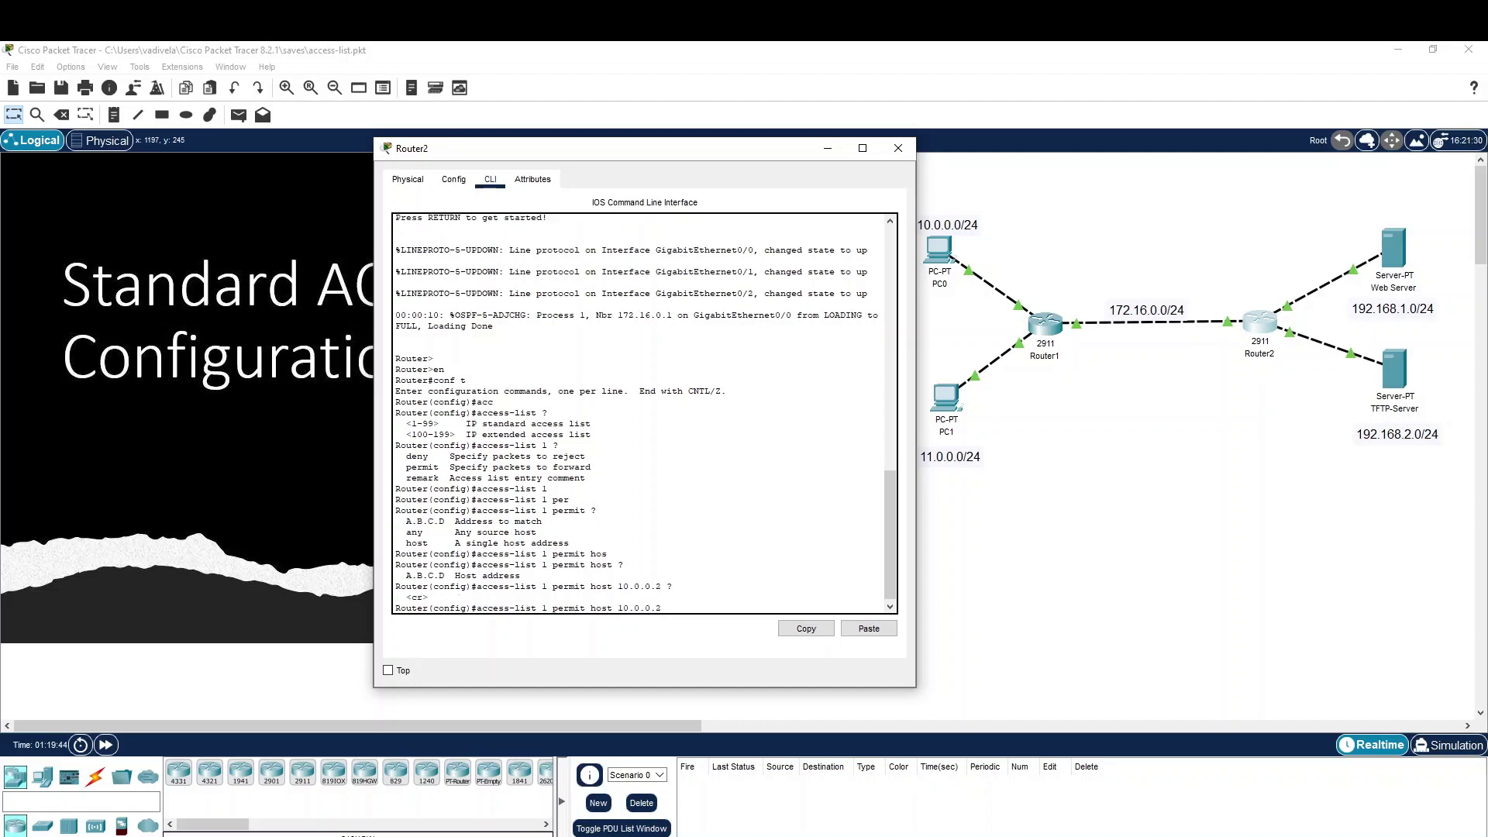
pyautogui.press('Return')
pyautogui.press('Up')
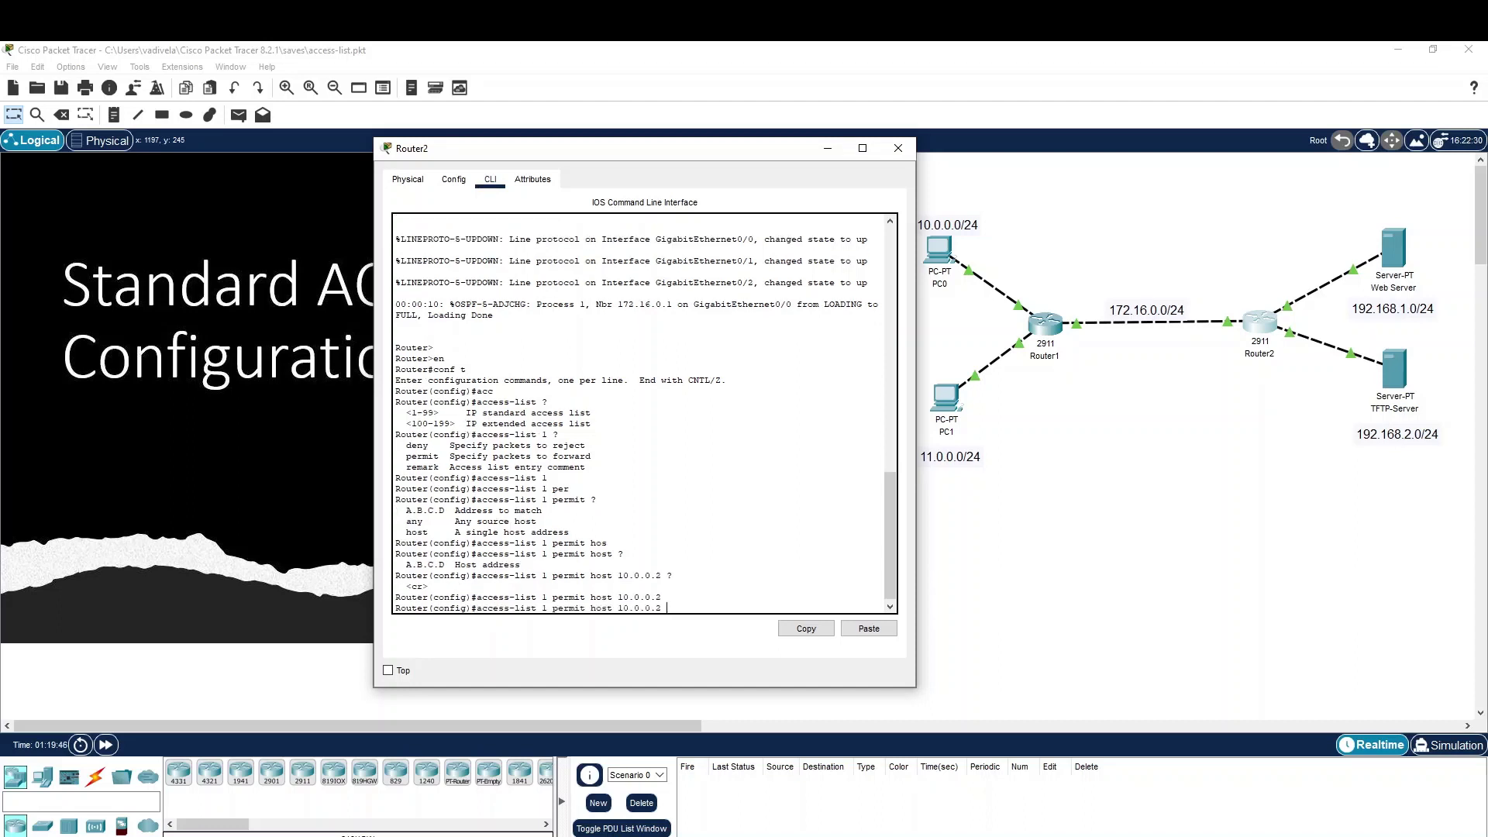
pyautogui.press('BackSpace')
pyautogui.press('BackSpace')
pyautogui.press('BackSpace')
pyautogui.press('BackSpace')
pyautogui.press('BackSpace')
pyautogui.press('BackSpace')
pyautogui.press('BackSpace')
pyautogui.press('BackSpace')
pyautogui.press('BackSpace')
pyautogui.press('BackSpace')
pyautogui.press('BackSpace')
pyautogui.press('BackSpace')
pyautogui.press('BackSpace')
pyautogui.press('BackSpace')
pyautogui.press('BackSpace')
pyautogui.press('BackSpace')
pyautogui.press('BackSpace')
pyautogui.press('BackSpace')
pyautogui.press('BackSpace')
pyautogui.press('BackSpace')
pyautogui.press('Return')
pyautogui.press('Return')
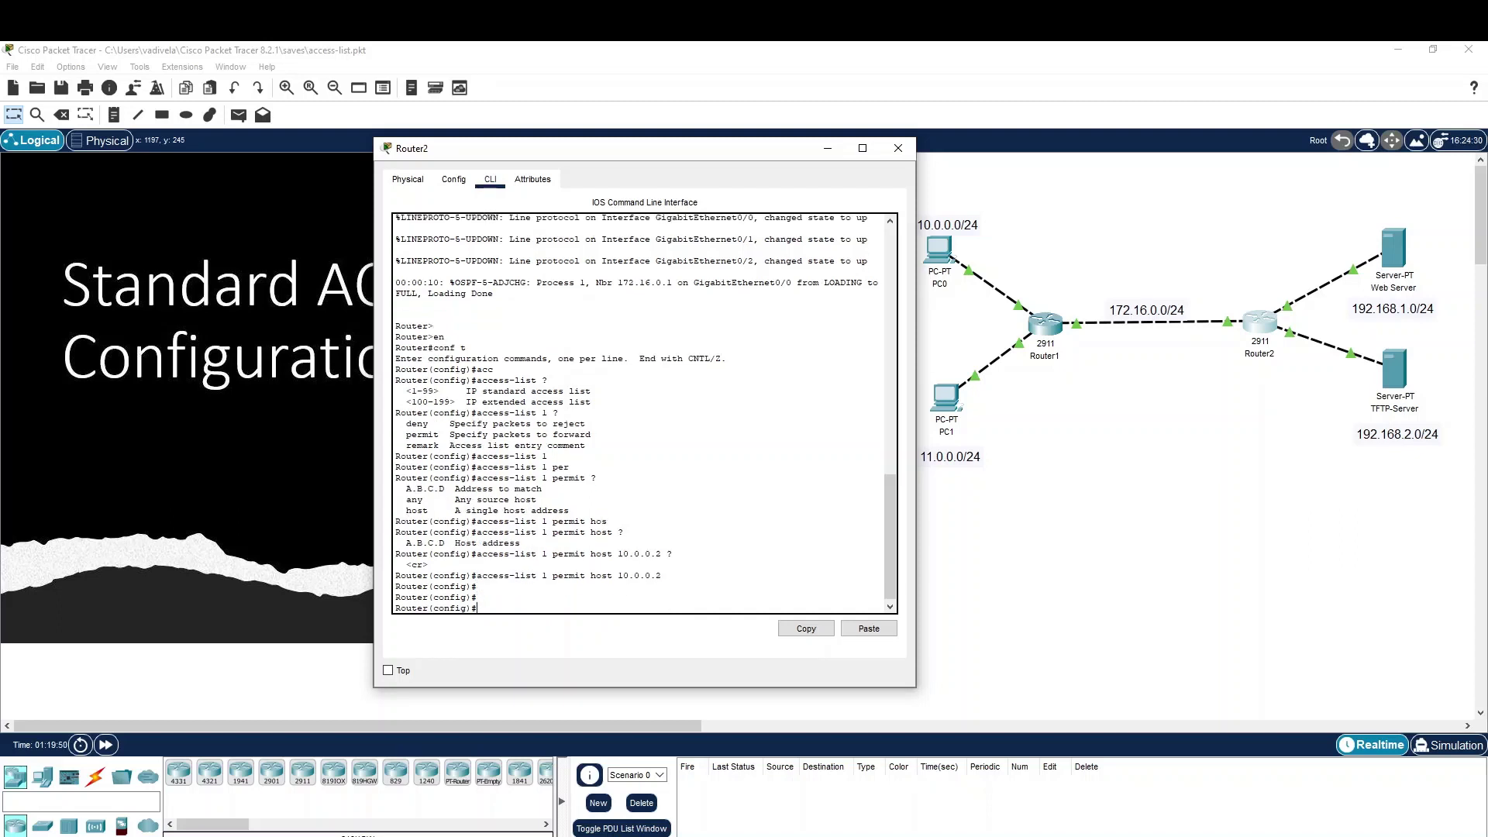
# Apply access list 1 in the outbound direction on Router2's interface gi0/1
pyautogui.write('int gi0/1')
pyautogui.press('Return')
pyautogui.write('ip ac')
pyautogui.press('Tab')
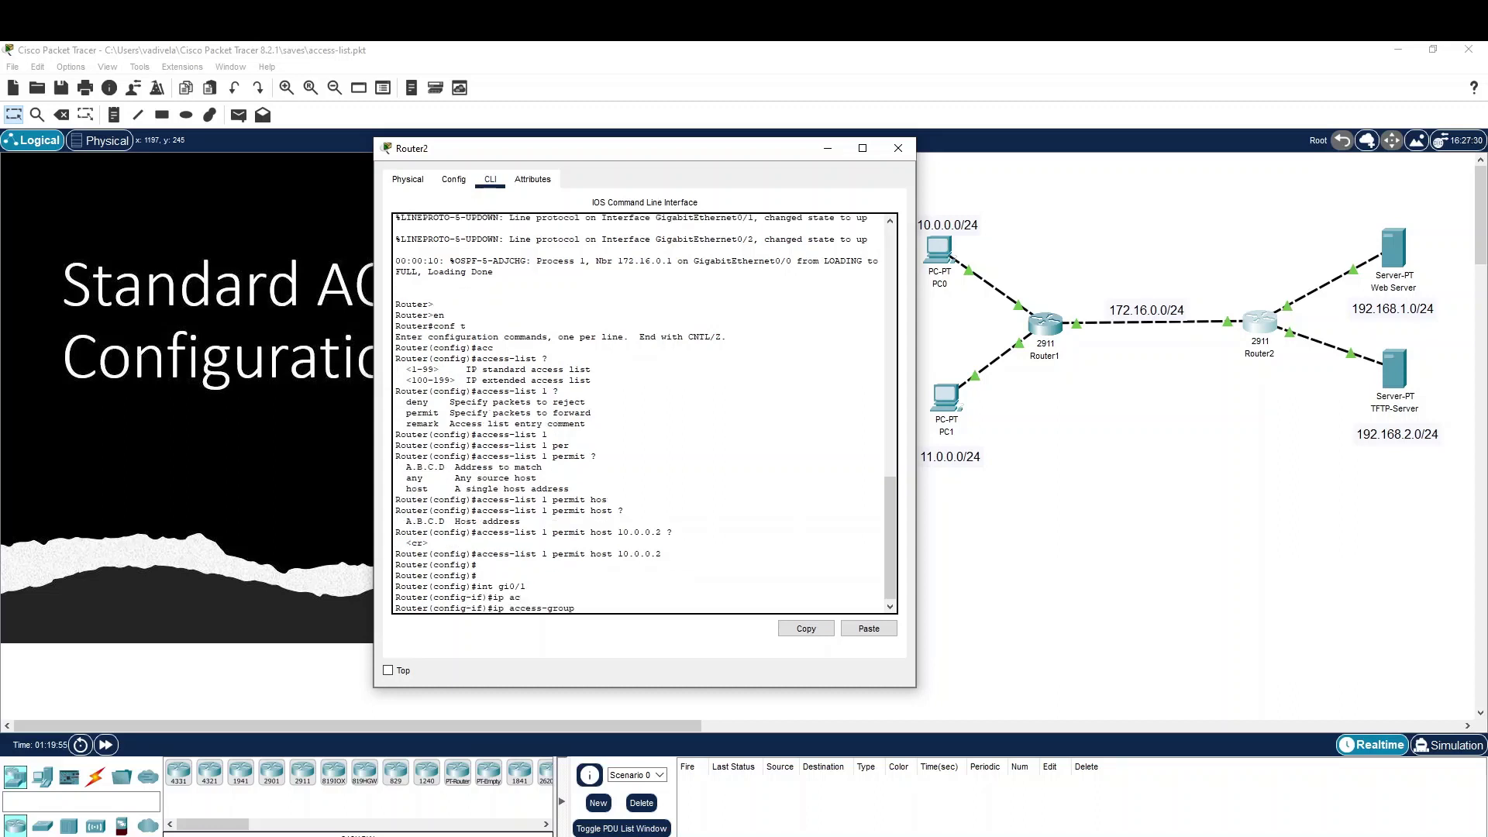
pyautogui.write('o')
pyautogui.press('Tab')
pyautogui.write('u')
pyautogui.press('Tab')
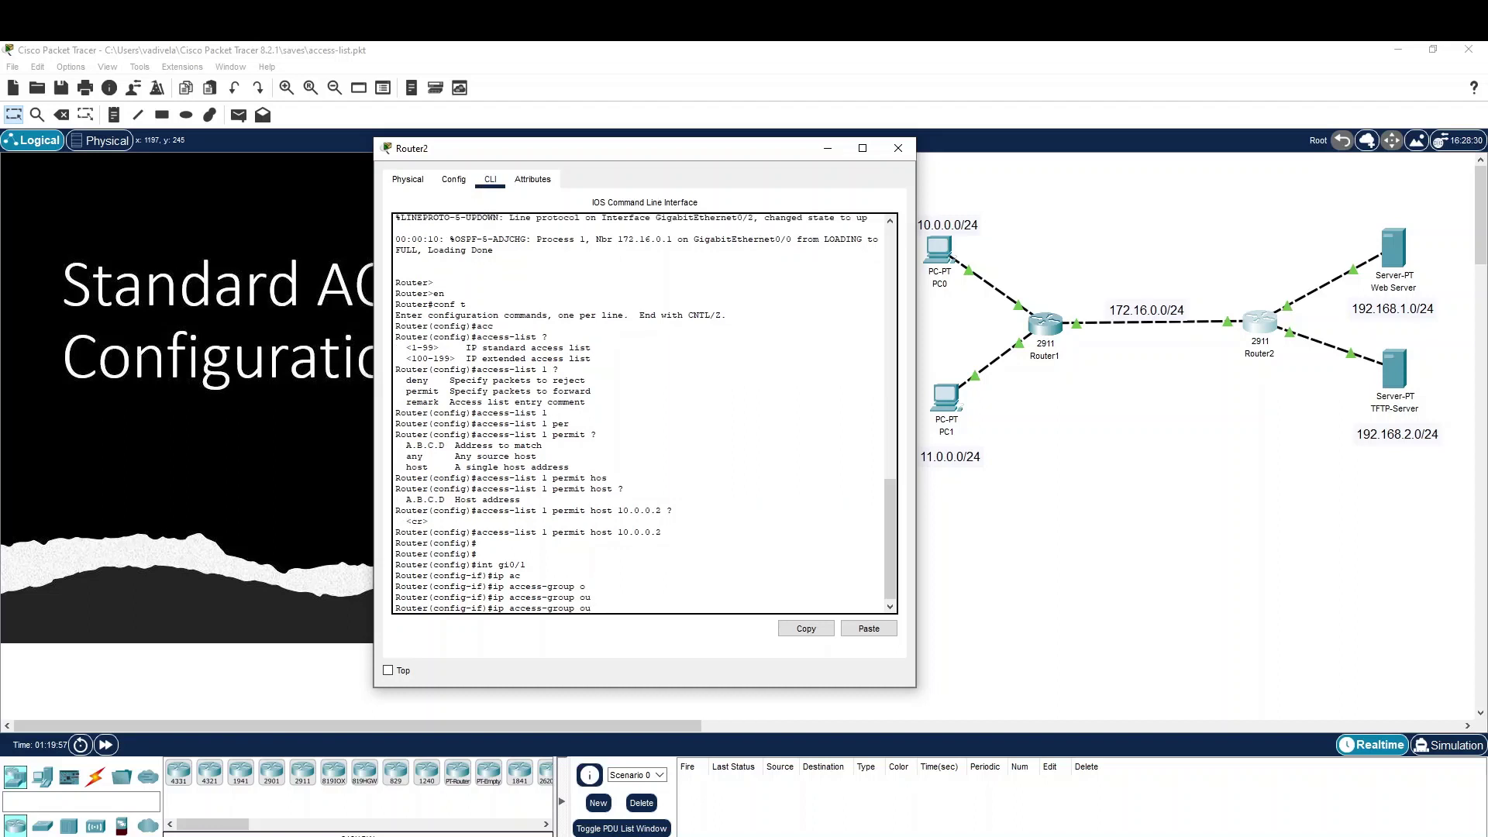
pyautogui.write('1 o')
pyautogui.press('Tab')
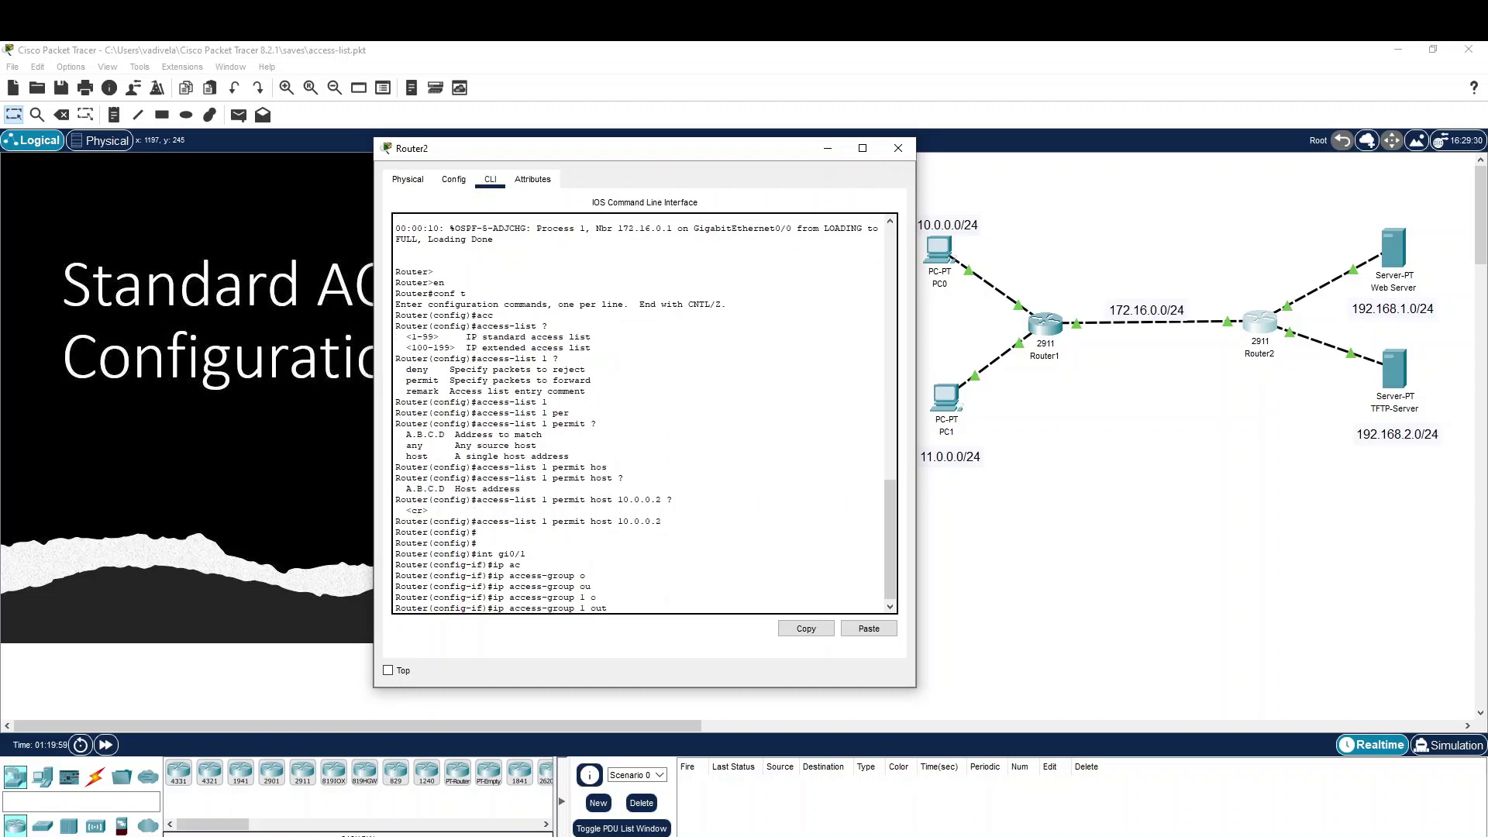
pyautogui.press('Tab')
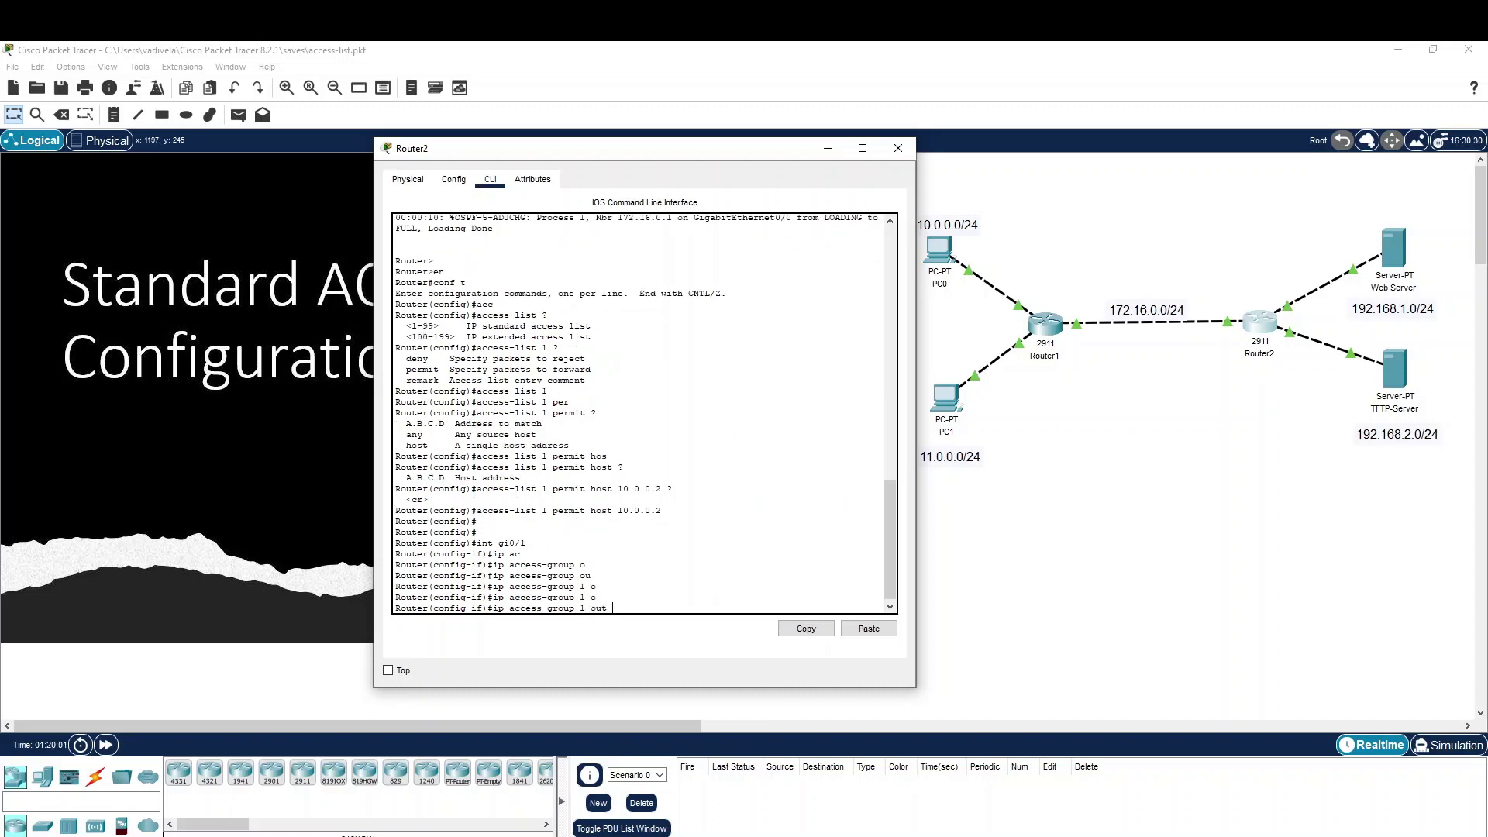
pyautogui.press('Return')
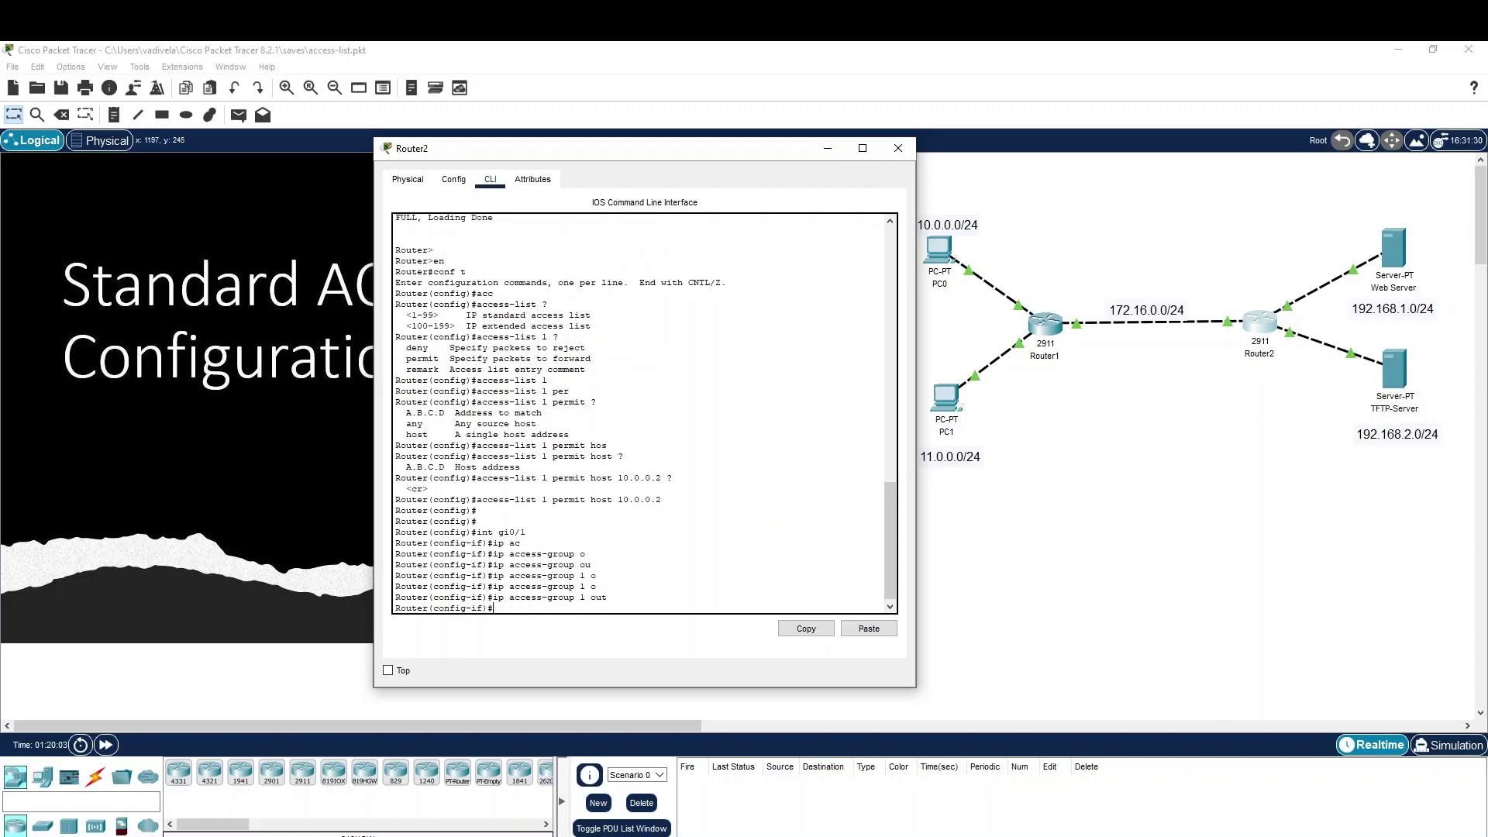
# End the configuration session on Router2 and return to privileged EXEC mode
pyautogui.write('emd')
pyautogui.press('Return')
pyautogui.press('Return')
pyautogui.press('Return')
pyautogui.write('end')
pyautogui.press('Return')
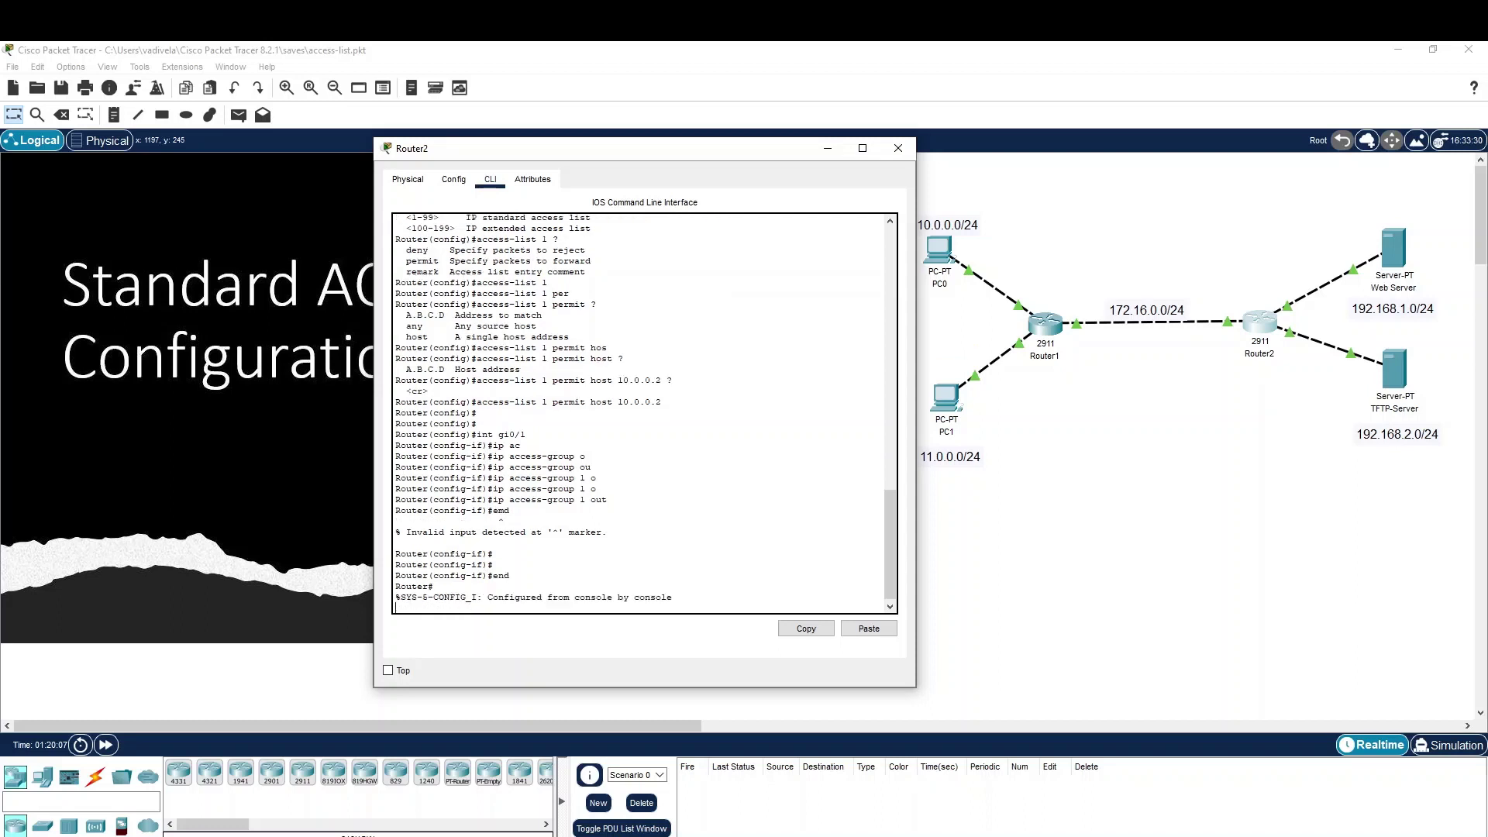
# Show Router2's IP access lists, examine the entry in standard list 1, and move the window clear of the topology
pyautogui.press('Return')
pyautogui.press('Return')
pyautogui.write('show ip ac')
pyautogui.press('Tab')
pyautogui.press('Return')
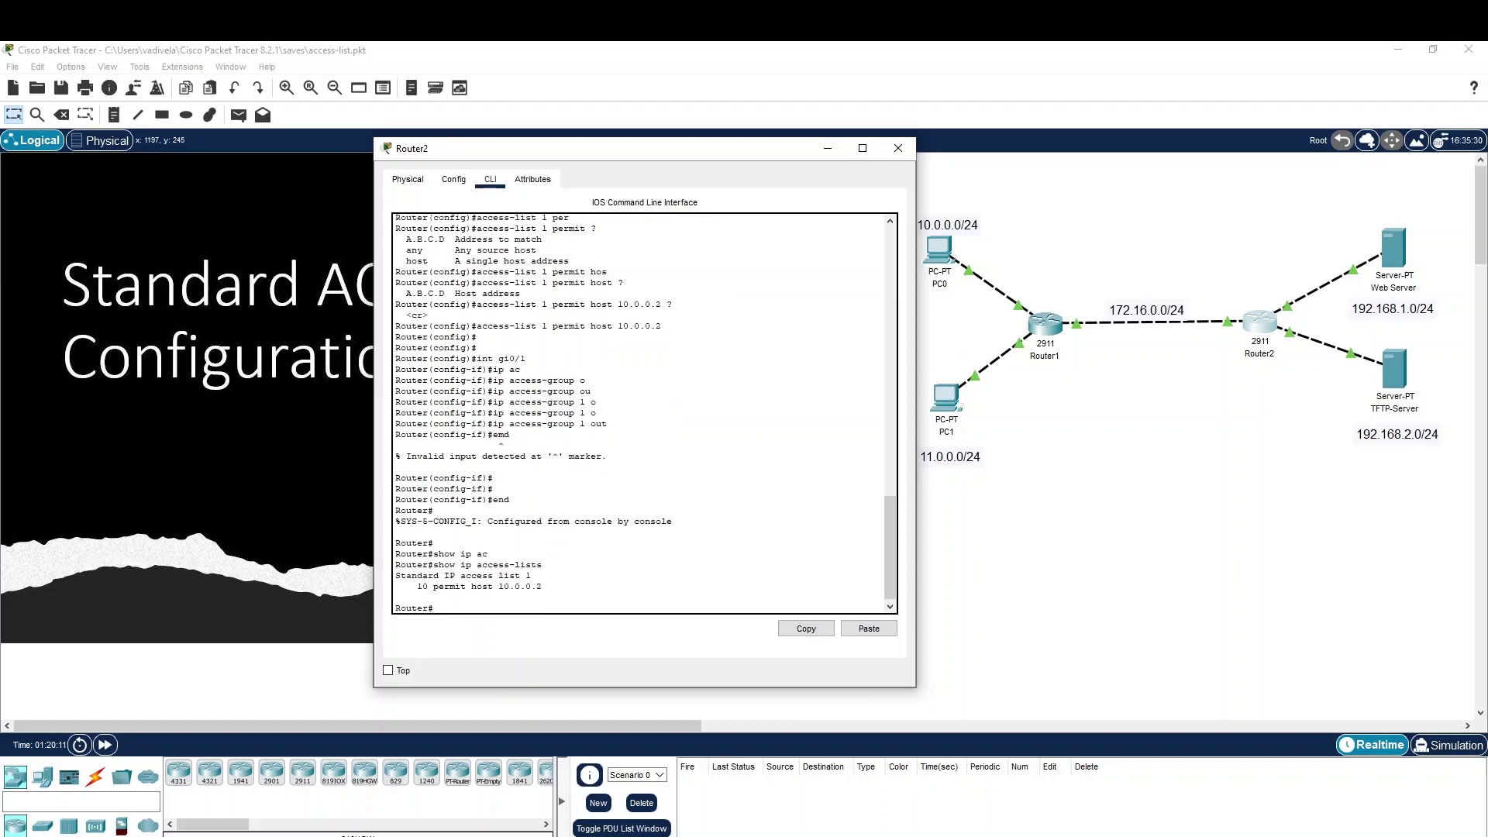
pyautogui.moveTo(411, 575); pyautogui.dragTo(545, 587)
pyautogui.click(396, 596)
pyautogui.moveTo(671, 161); pyautogui.dragTo(496, 155)
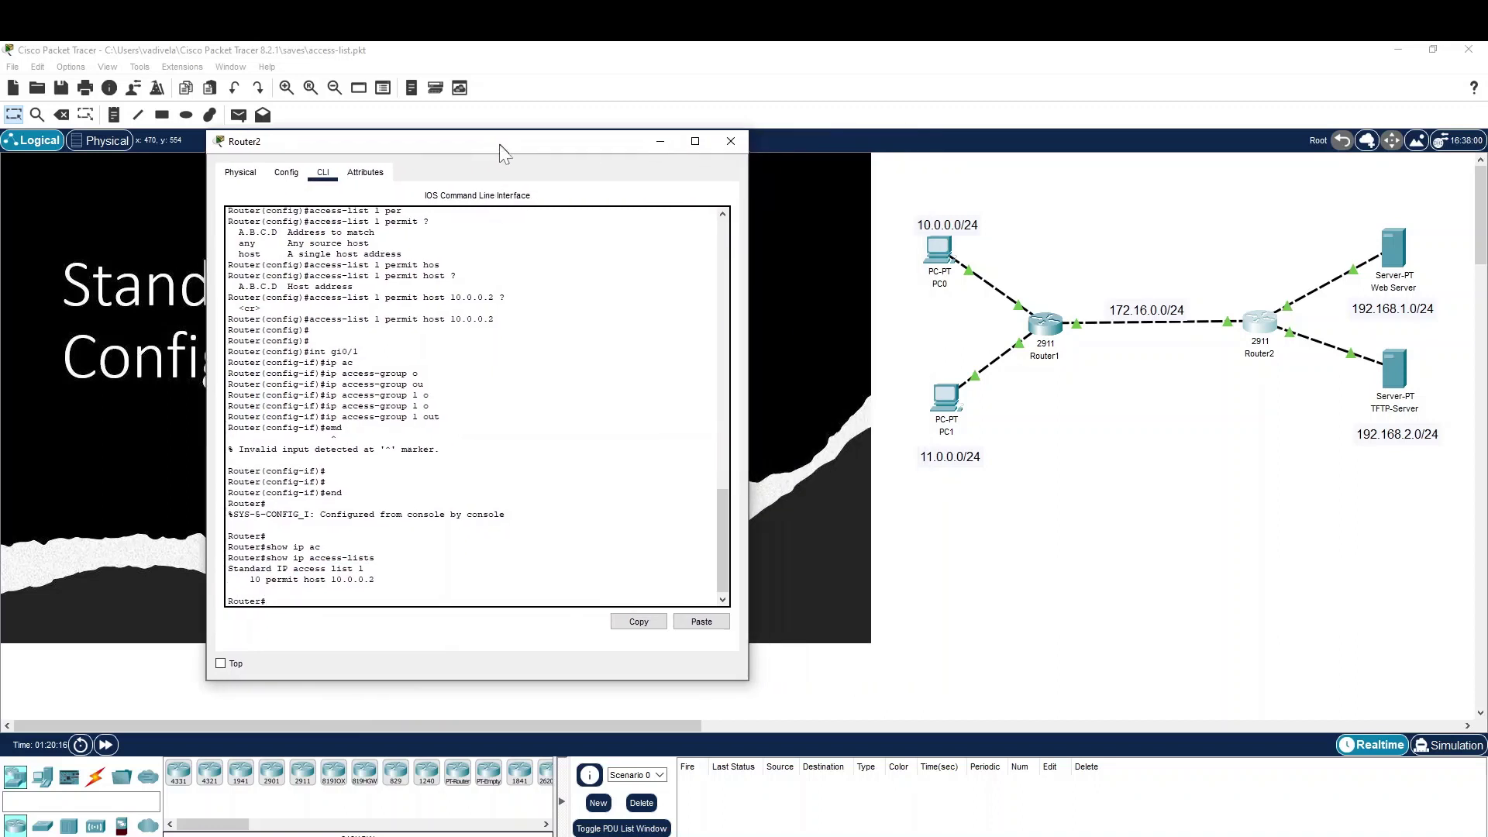
# Open PC0 and check its static IPv4 address, subnet mask and default gateway
pyautogui.click(938, 249)
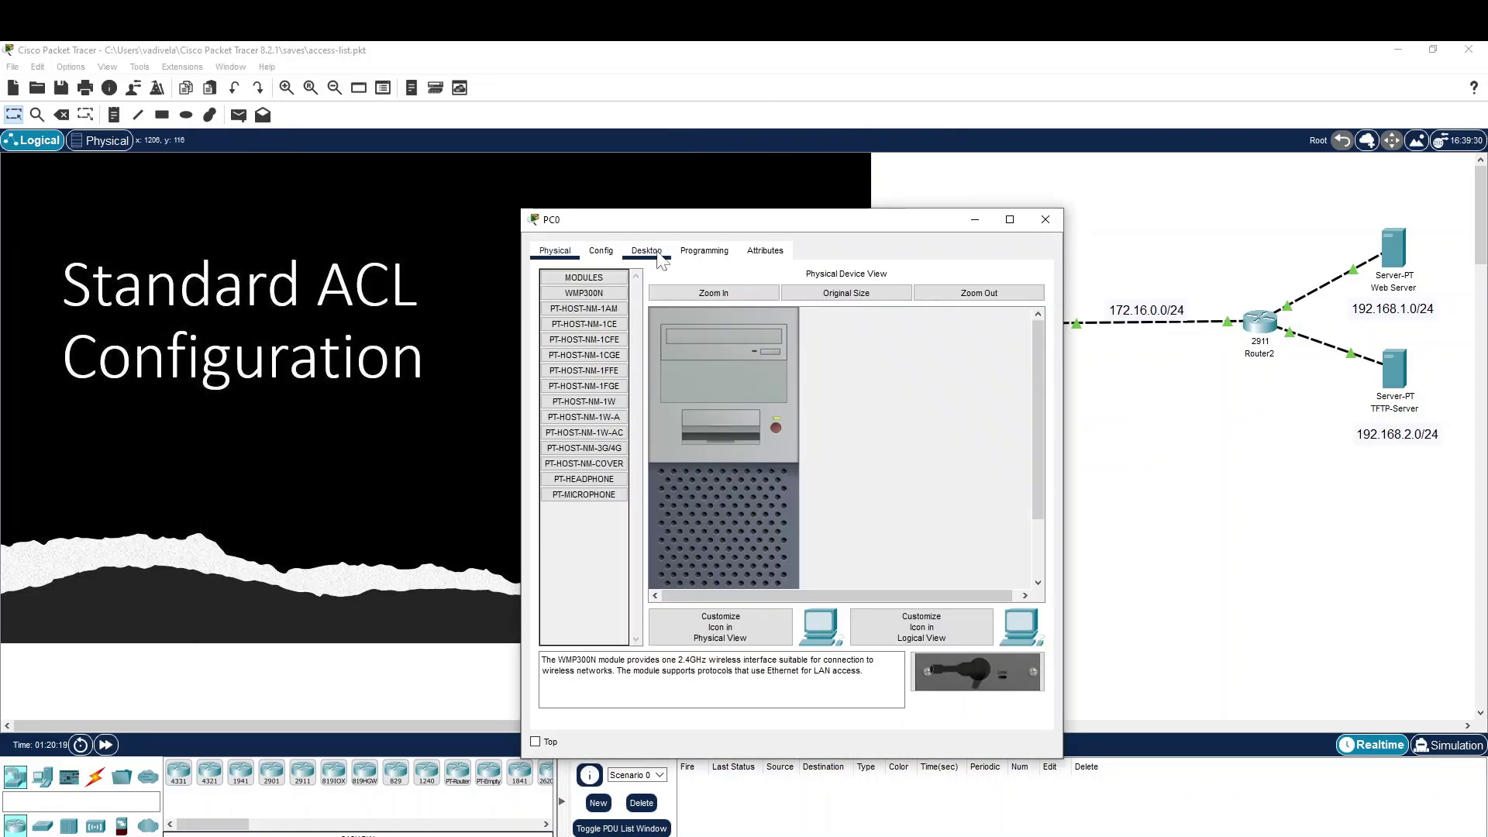
pyautogui.click(646, 250)
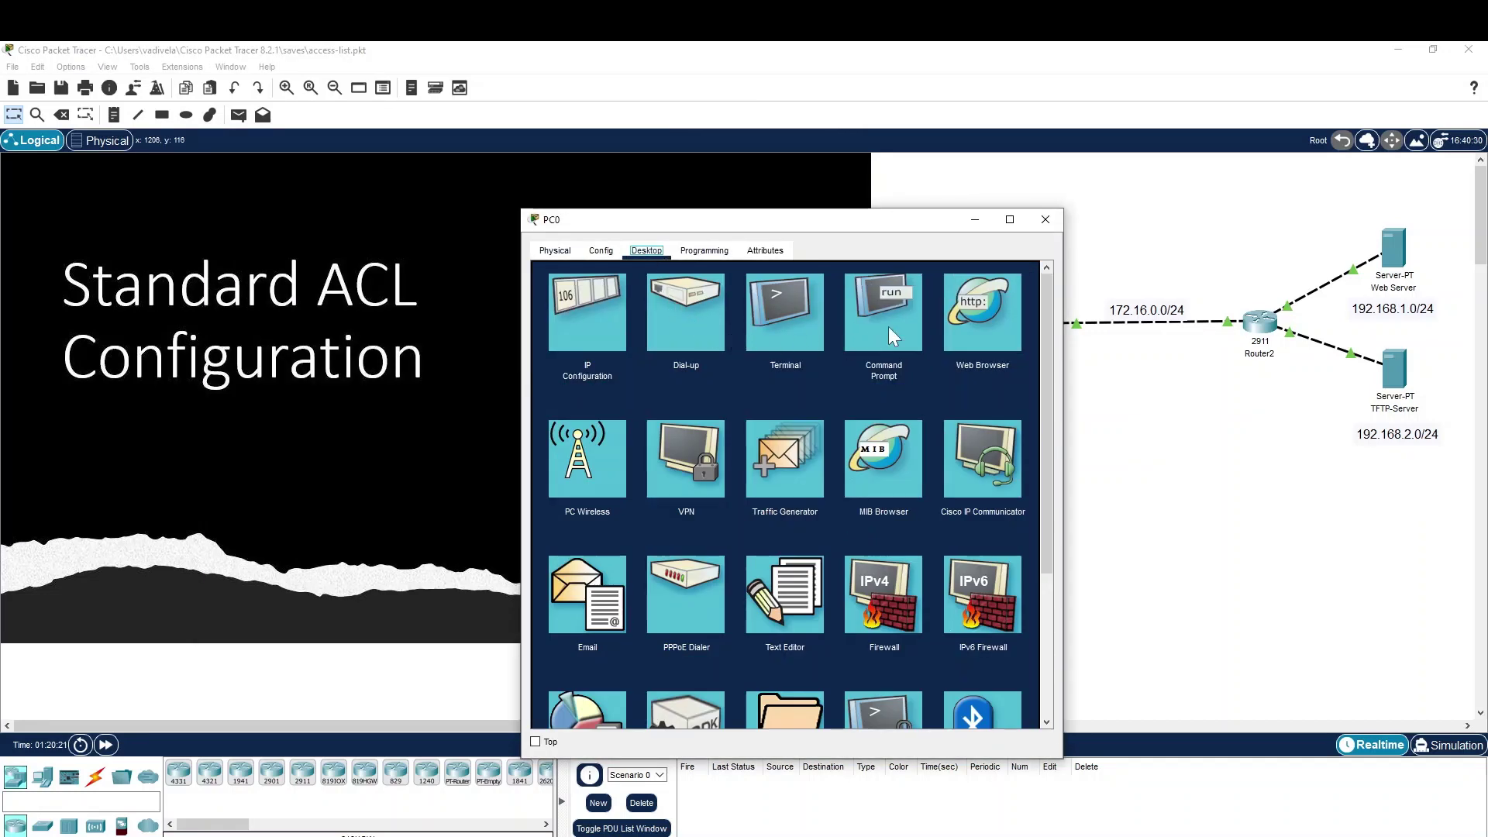
pyautogui.click(788, 329)
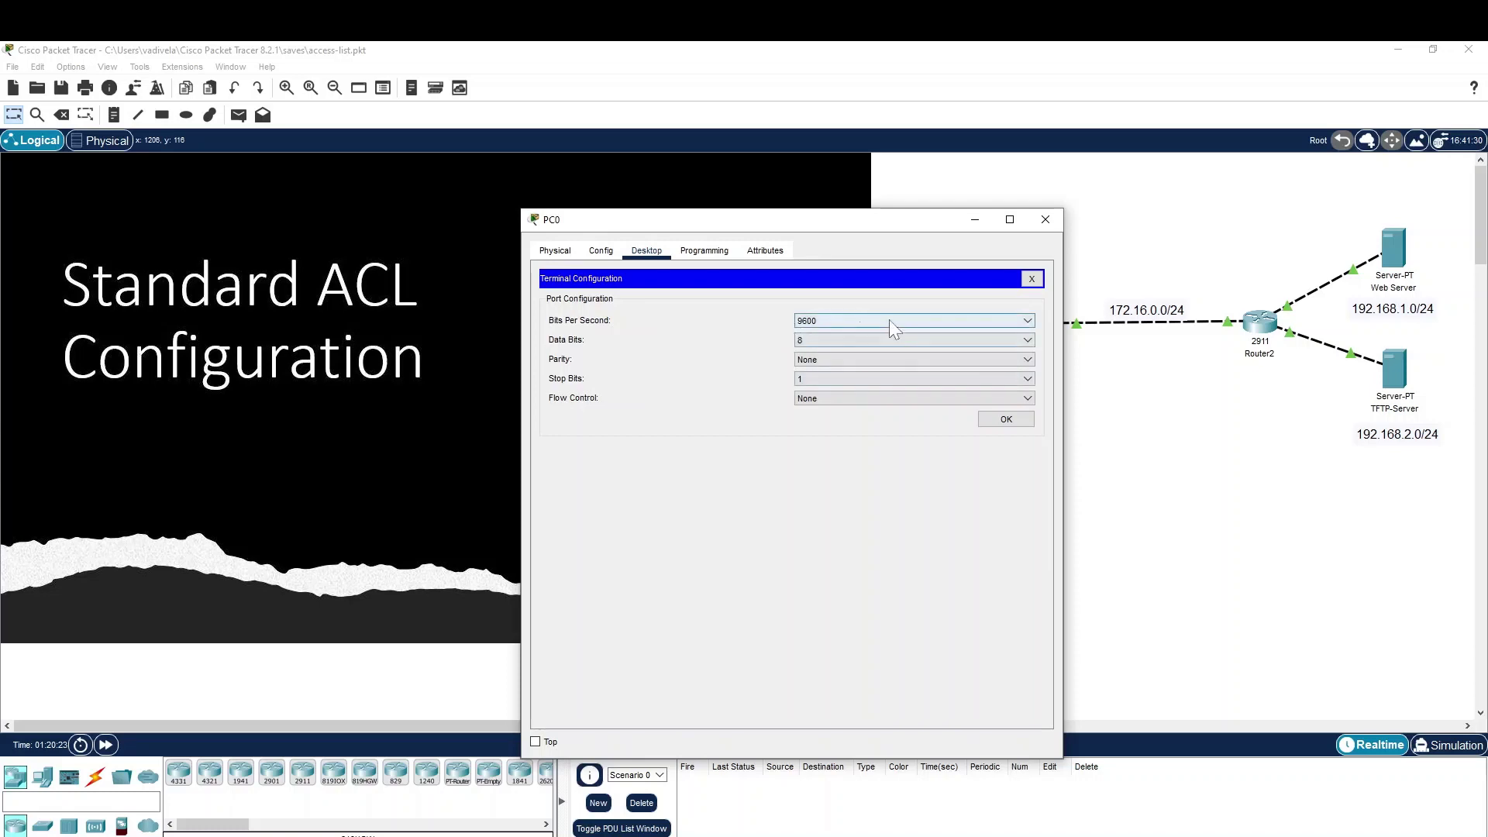
pyautogui.click(1031, 279)
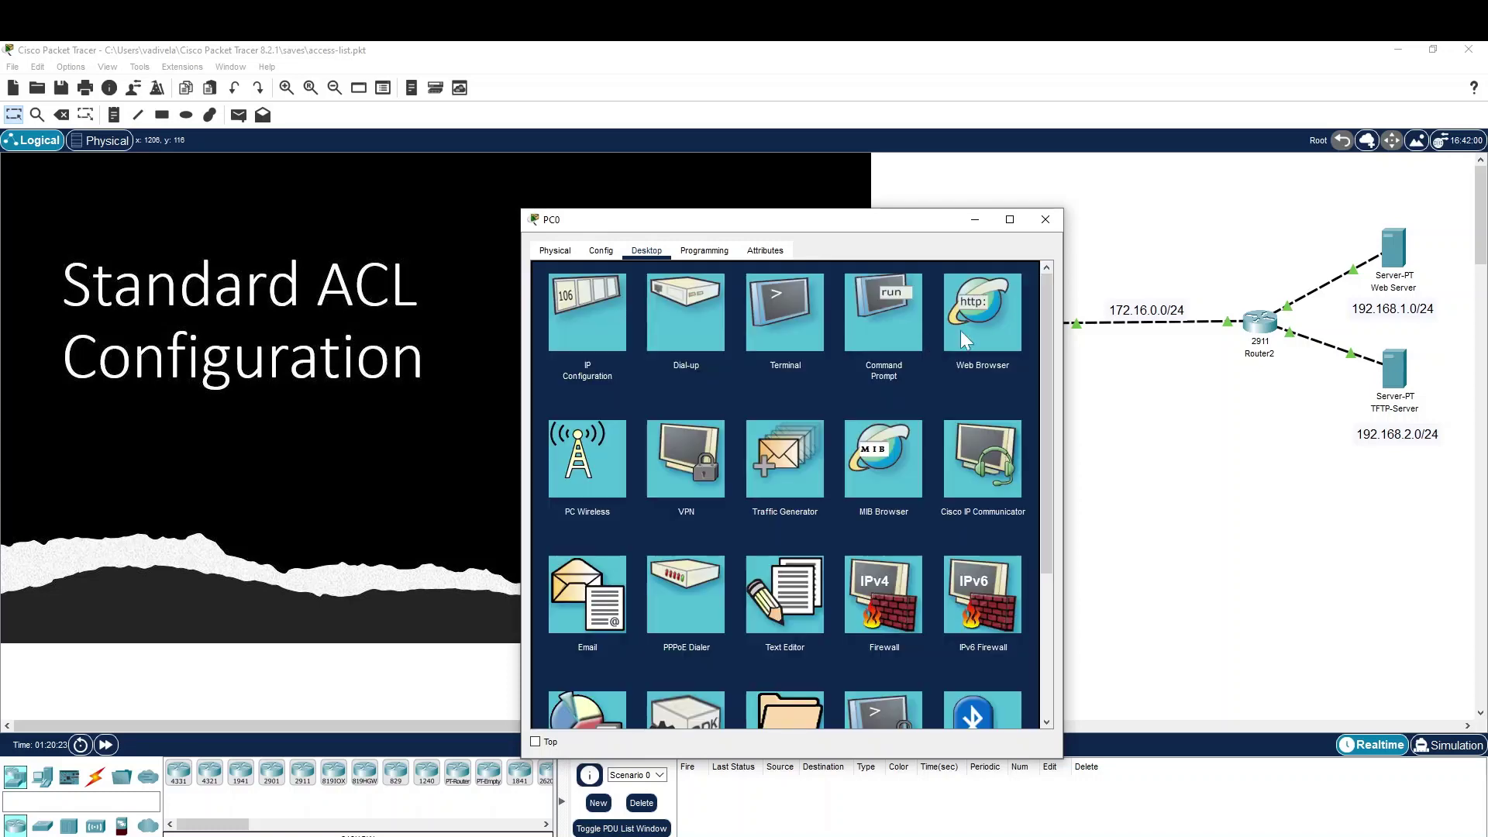
pyautogui.click(597, 328)
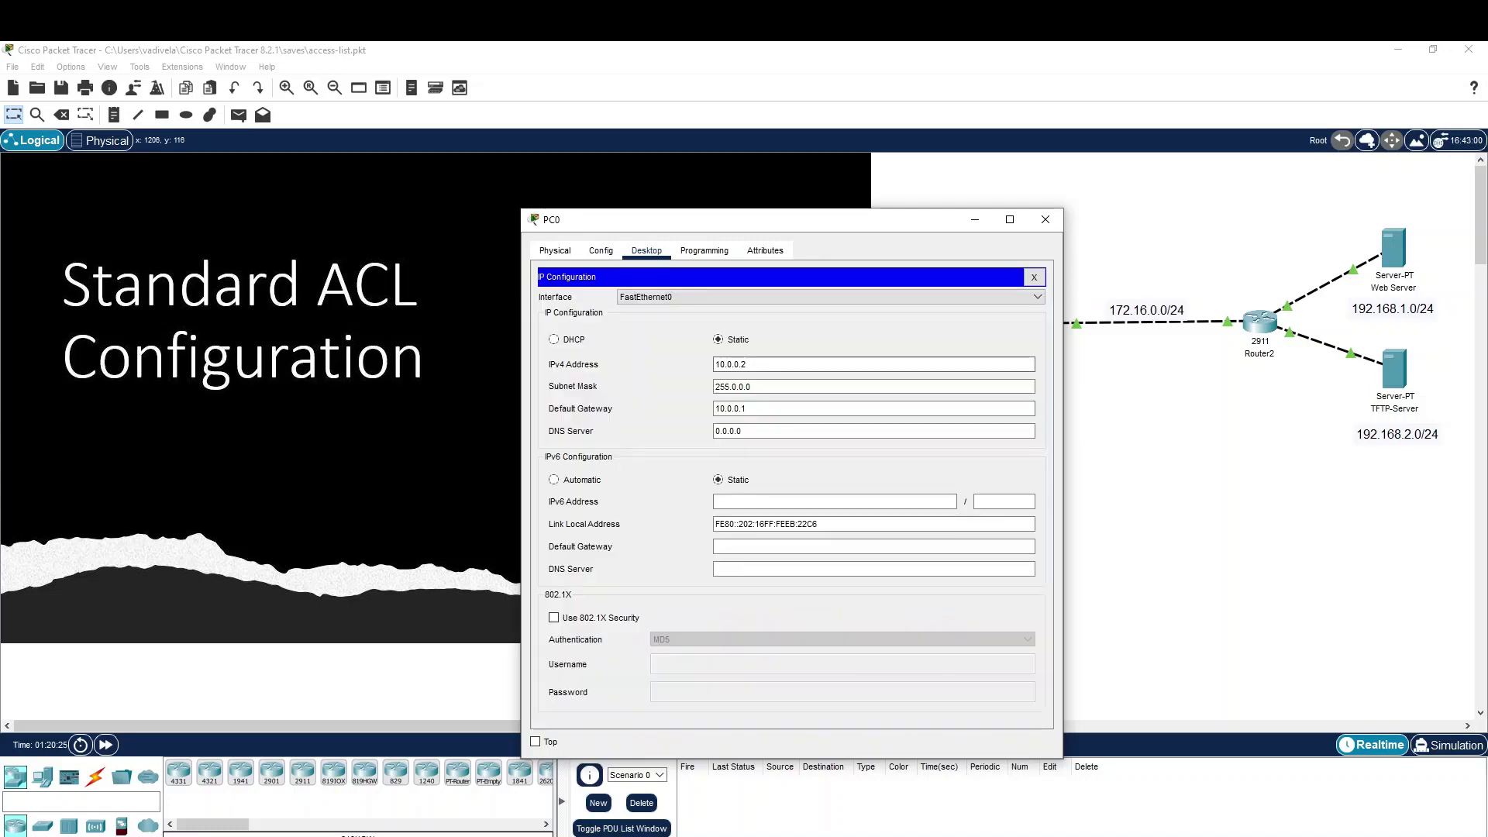
pyautogui.click(721, 409)
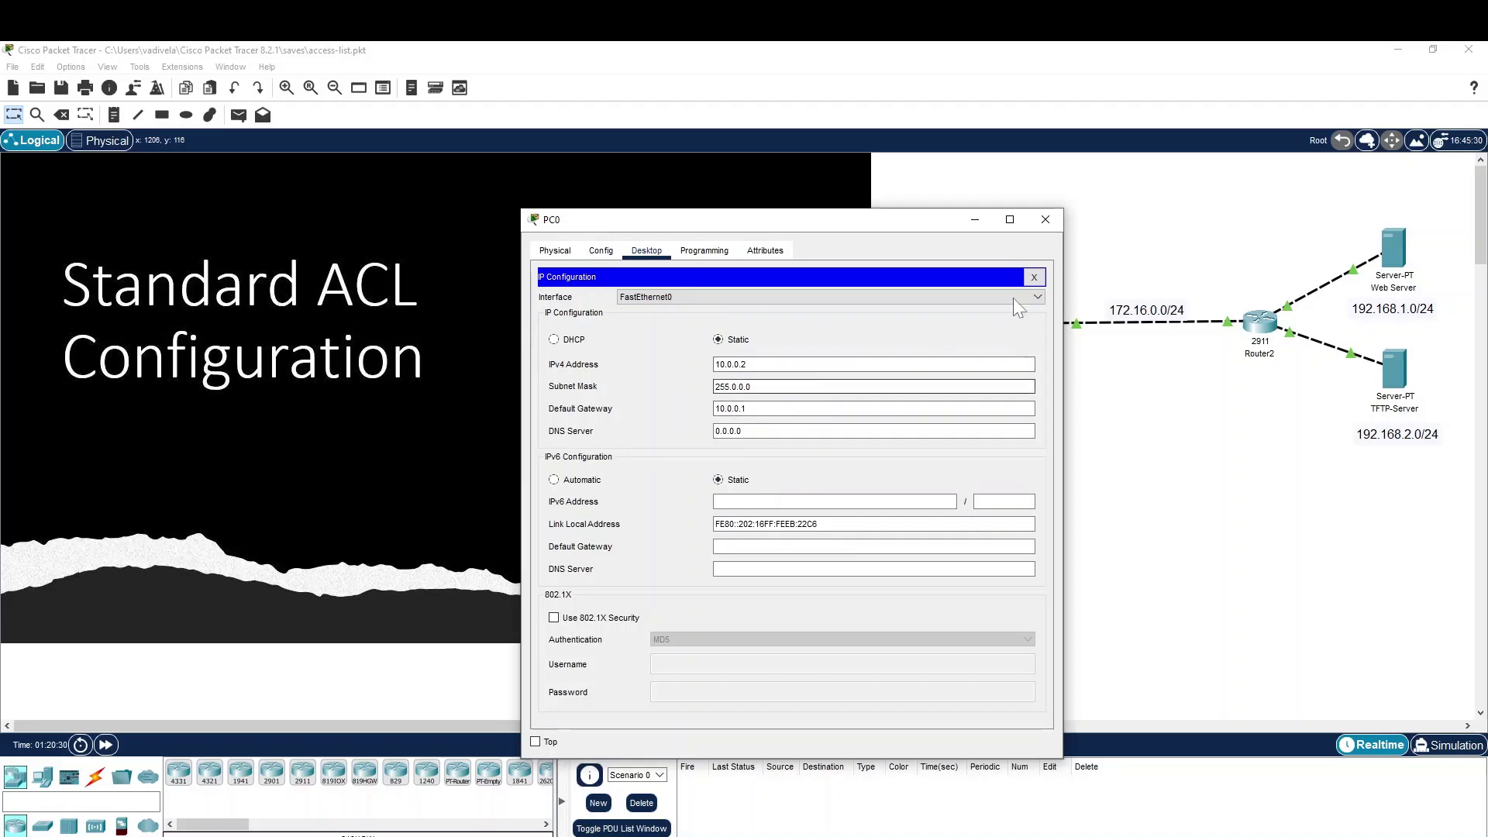
pyautogui.click(1034, 277)
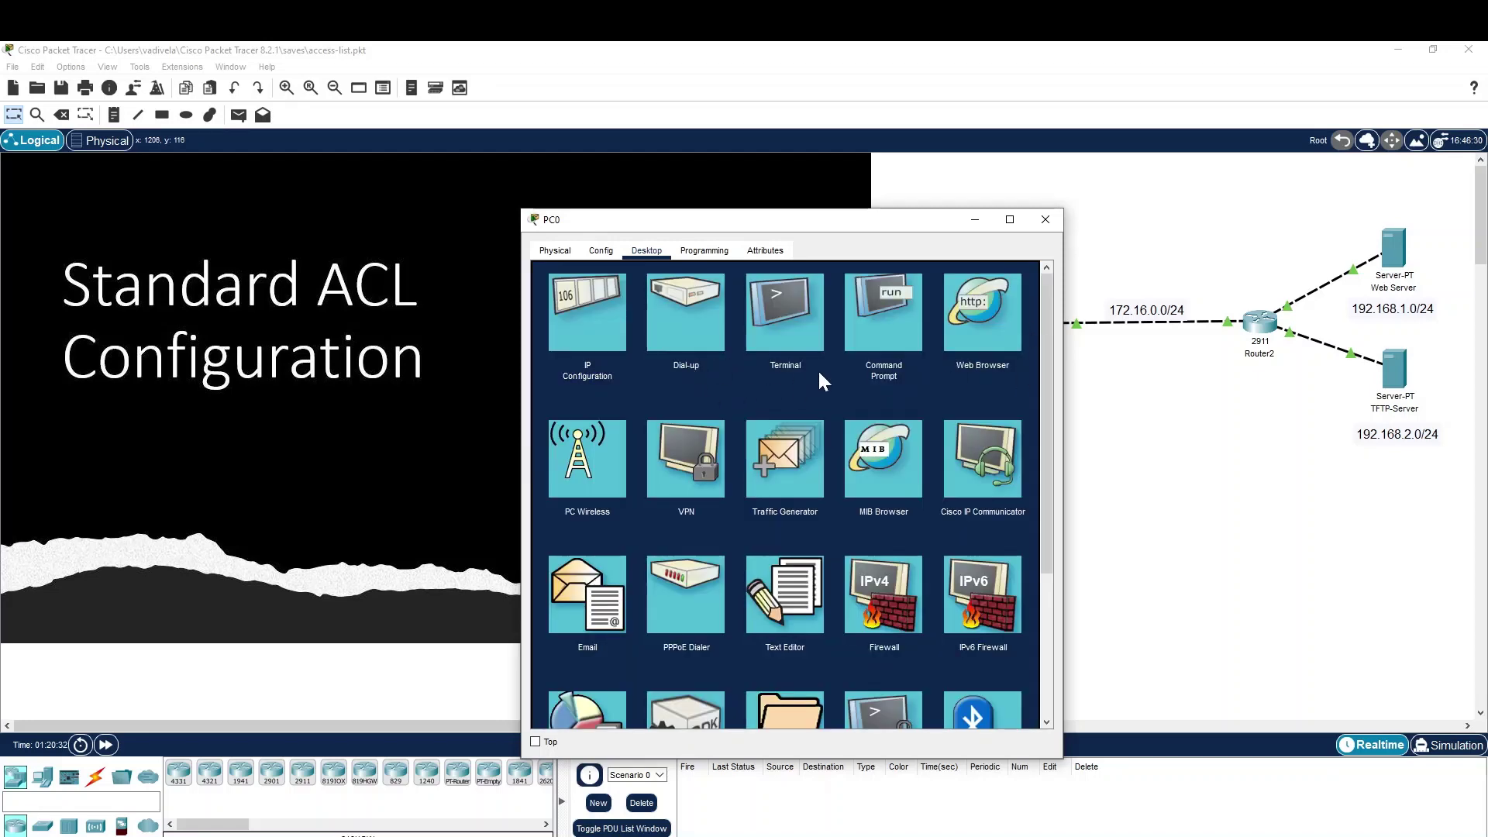
# Ping 192.168.1.2 from PC0's command prompt and move the PC0 window clear of the topology
pyautogui.click(894, 315)
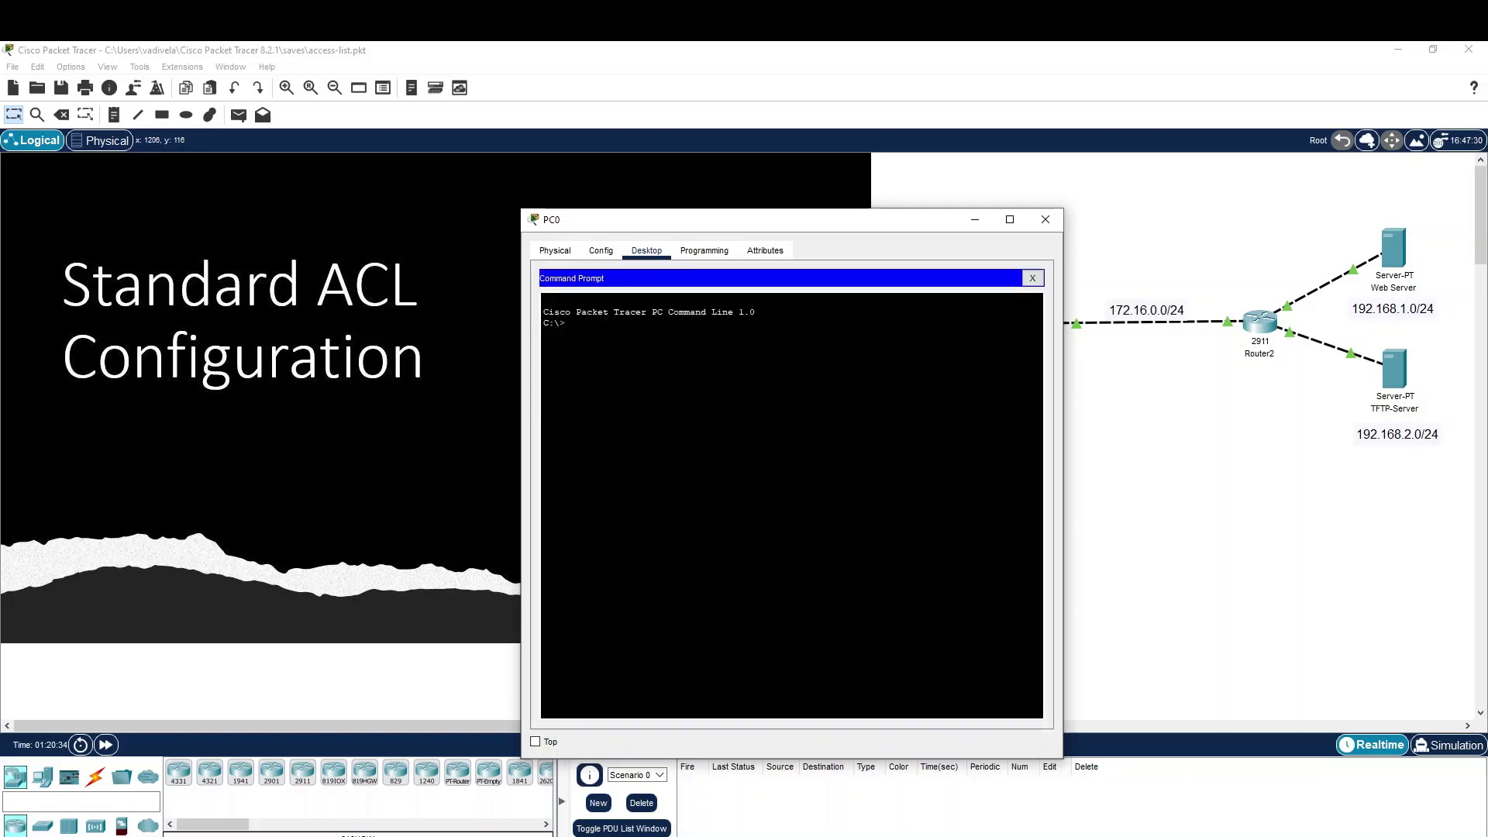
pyautogui.write('ping 192.168.1.2')
pyautogui.press('Return')
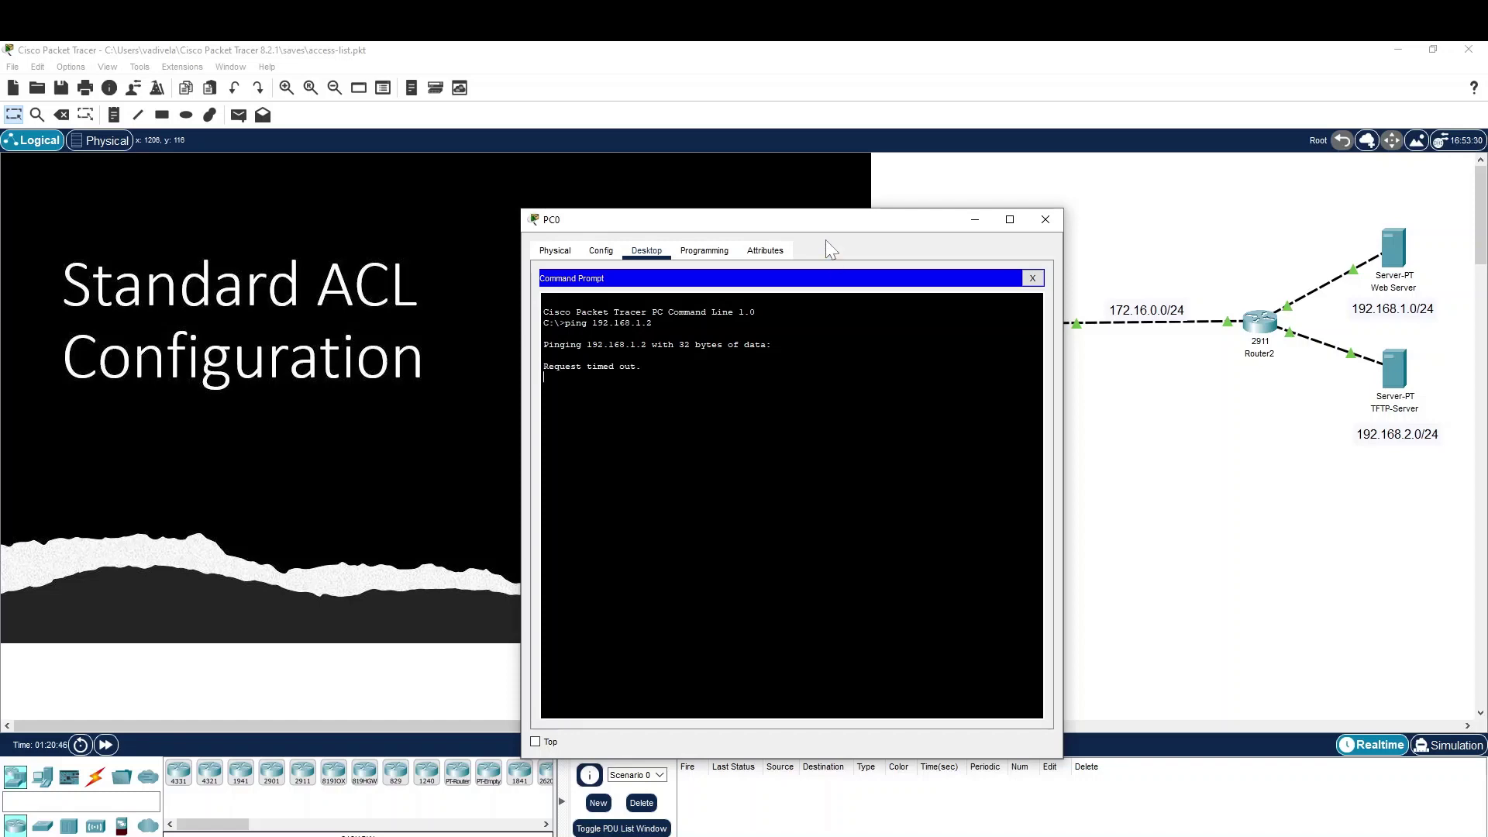
pyautogui.moveTo(815, 220); pyautogui.dragTo(618, 158)
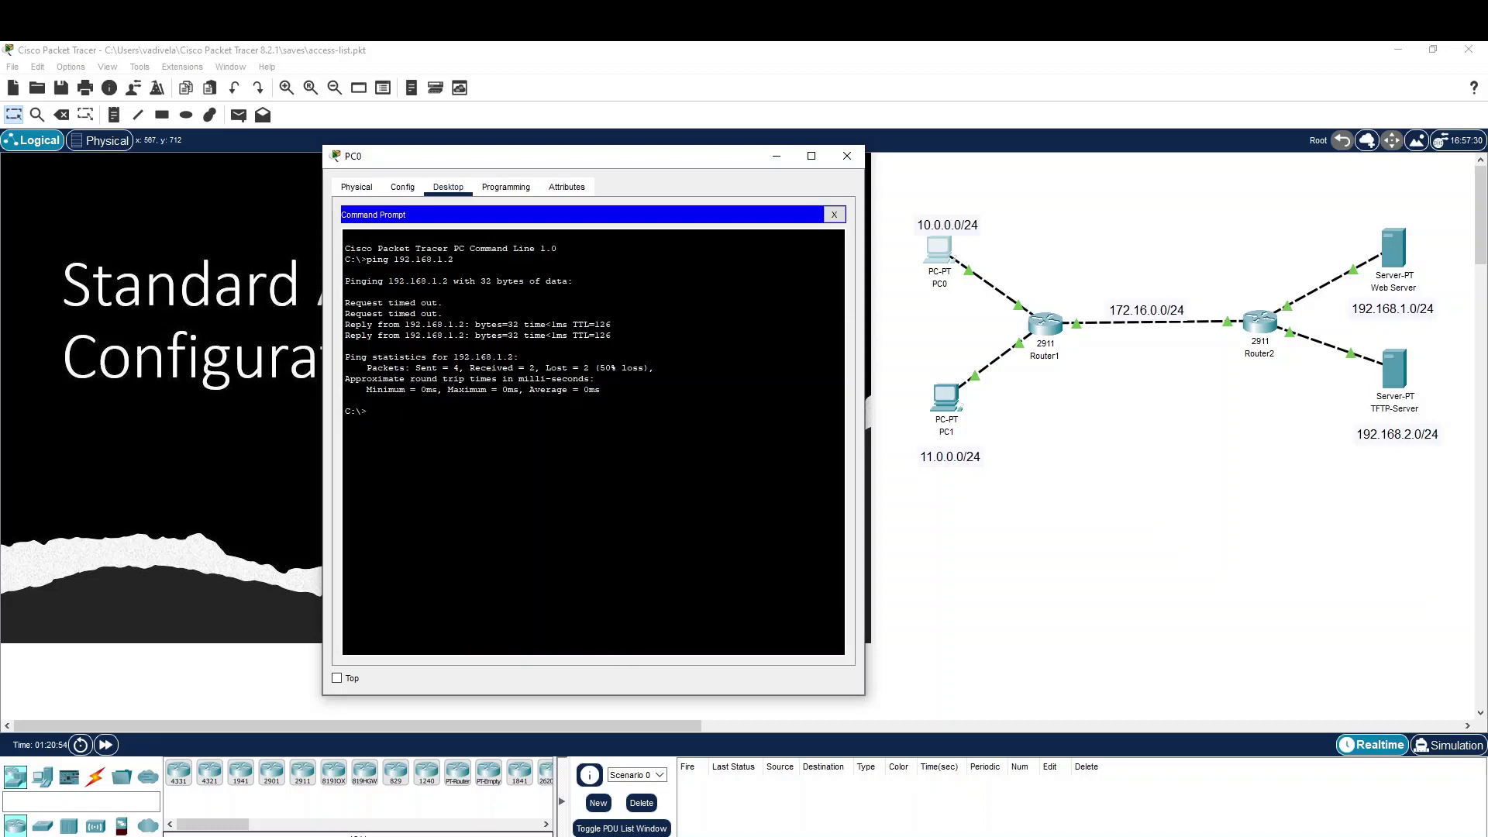
# Browse to 192.168.1.2 in PC0's web browser, try the "A small page" link, and return to the home page
pyautogui.click(834, 215)
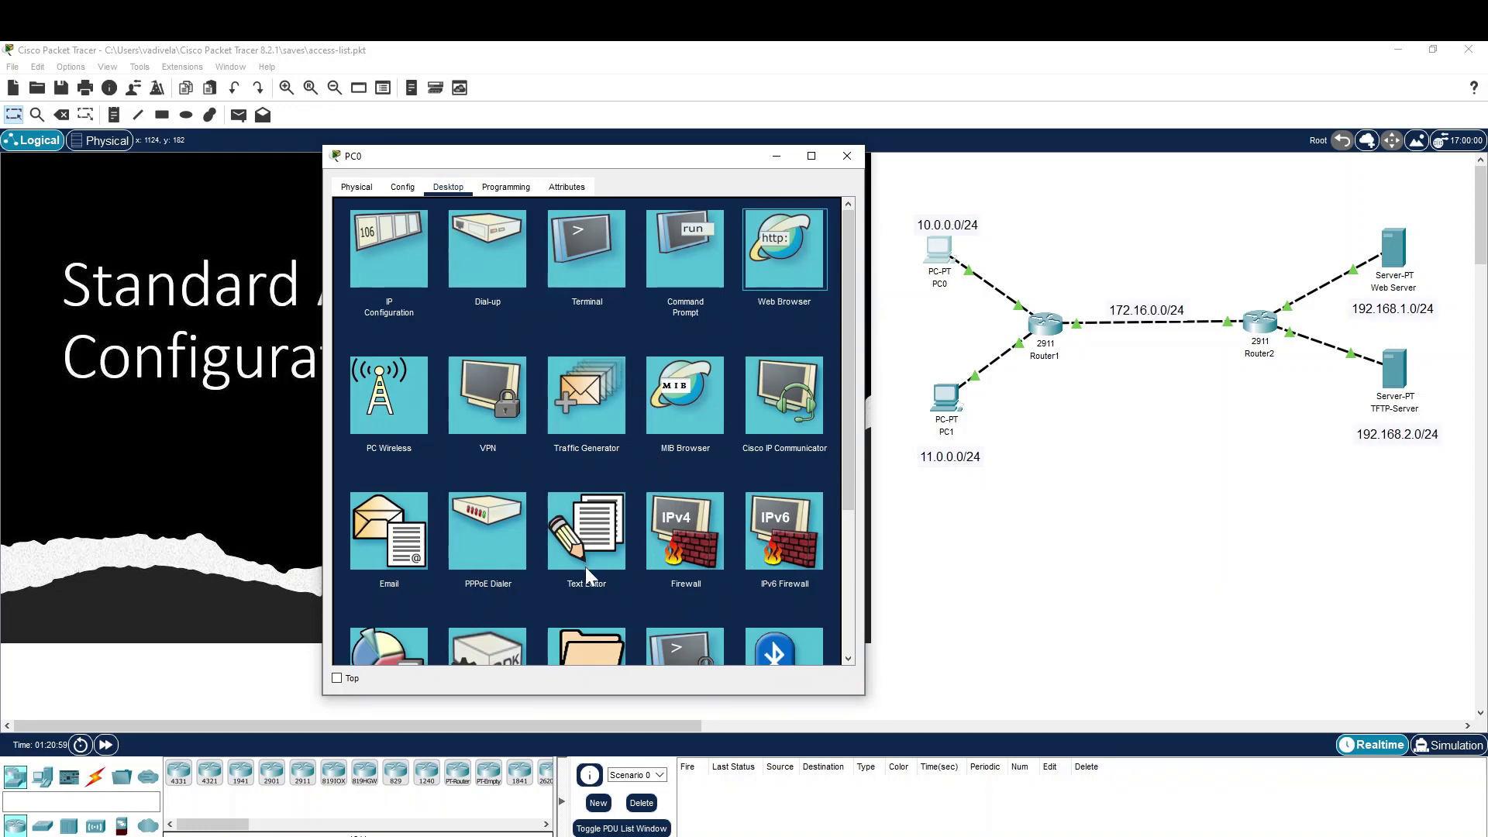
pyautogui.click(770, 263)
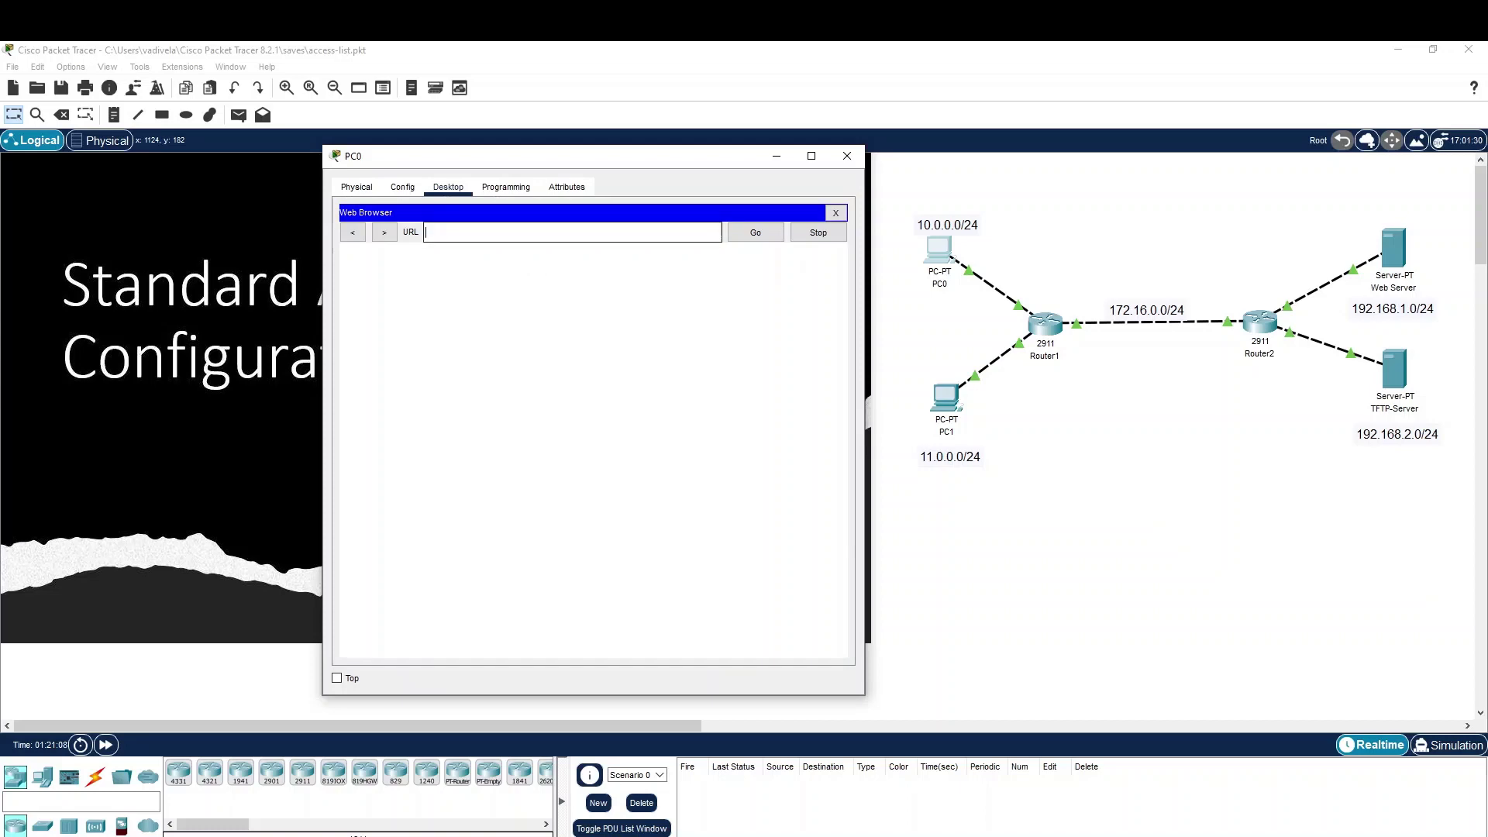
pyautogui.write('192.168.1.2')
pyautogui.press('Return')
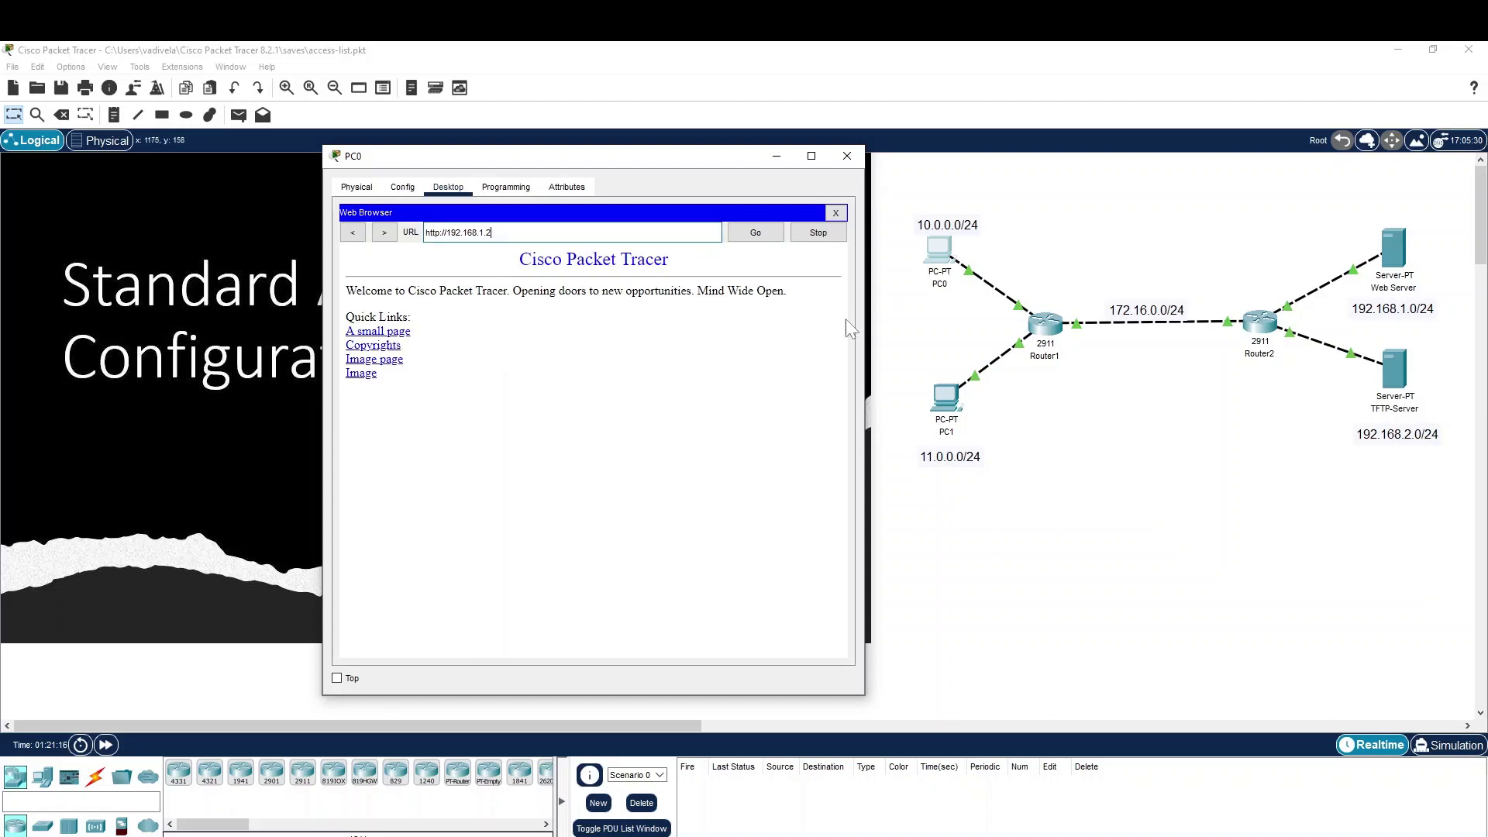
pyautogui.click(391, 331)
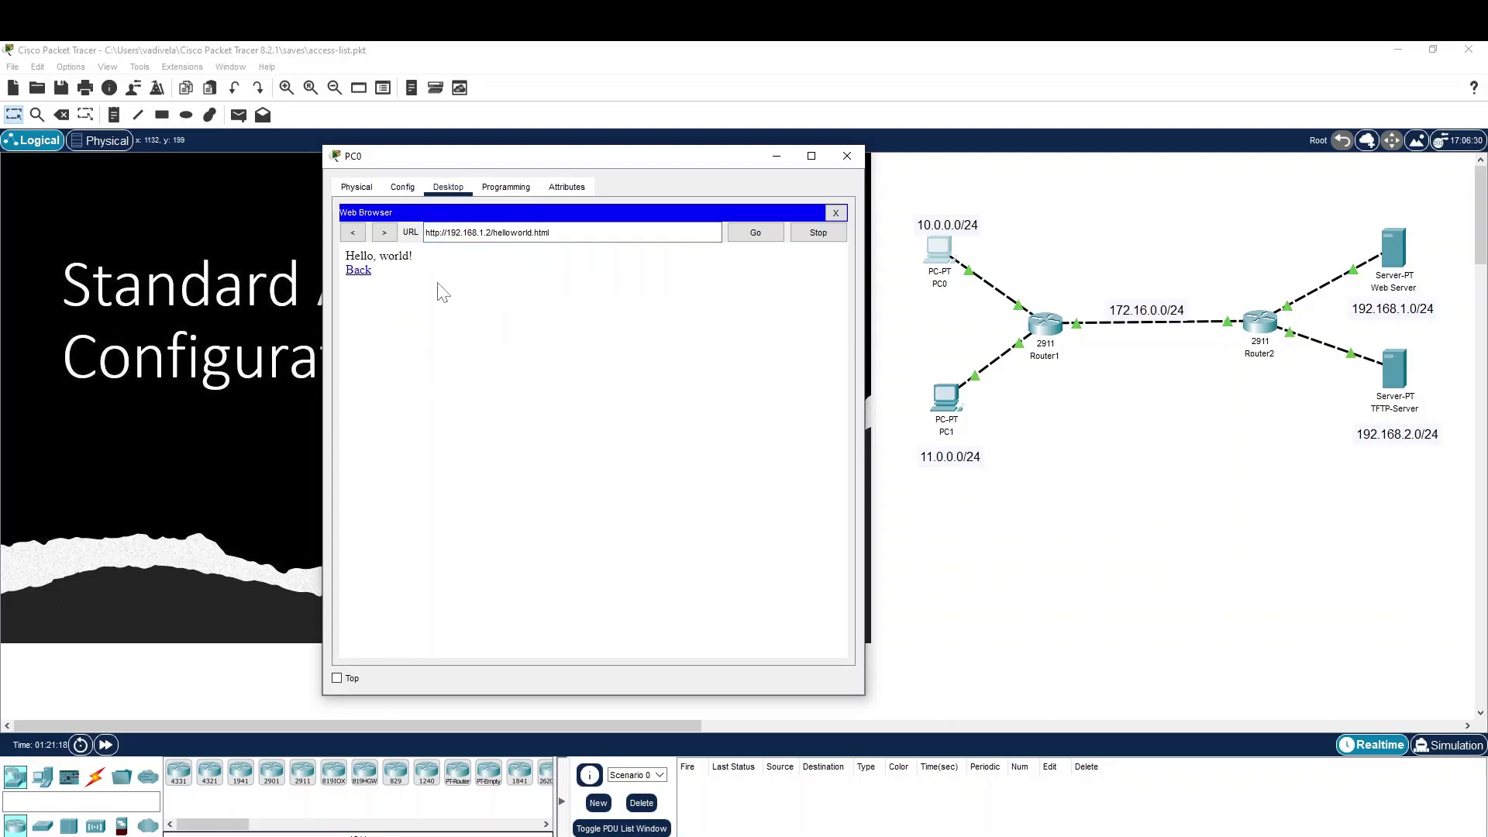
pyautogui.click(359, 271)
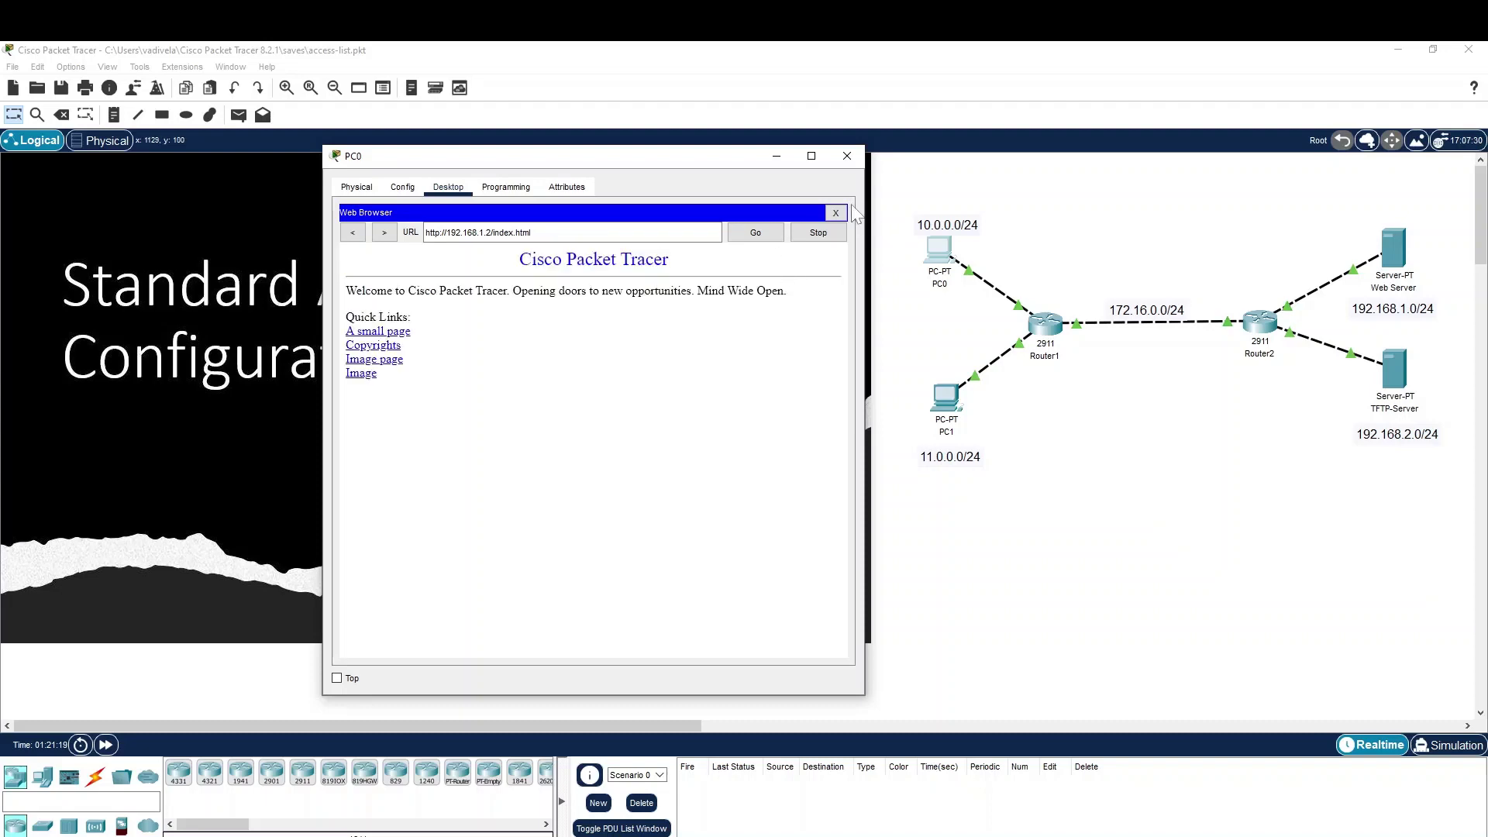
pyautogui.click(1100, 242)
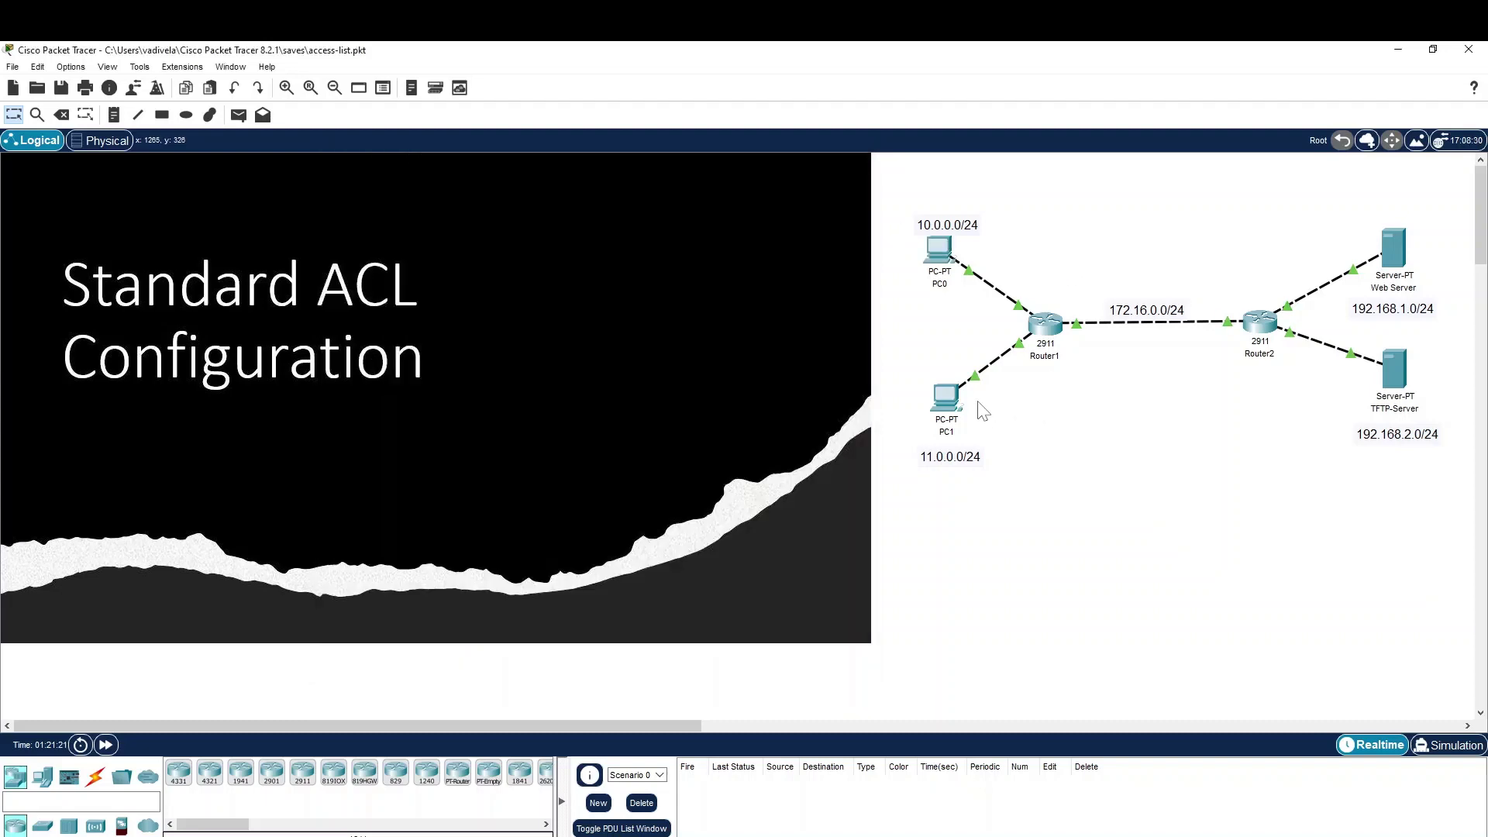
# Open PC1 clear of the topology and re-examine the permit entry of access list 1 on Router2
pyautogui.click(942, 400)
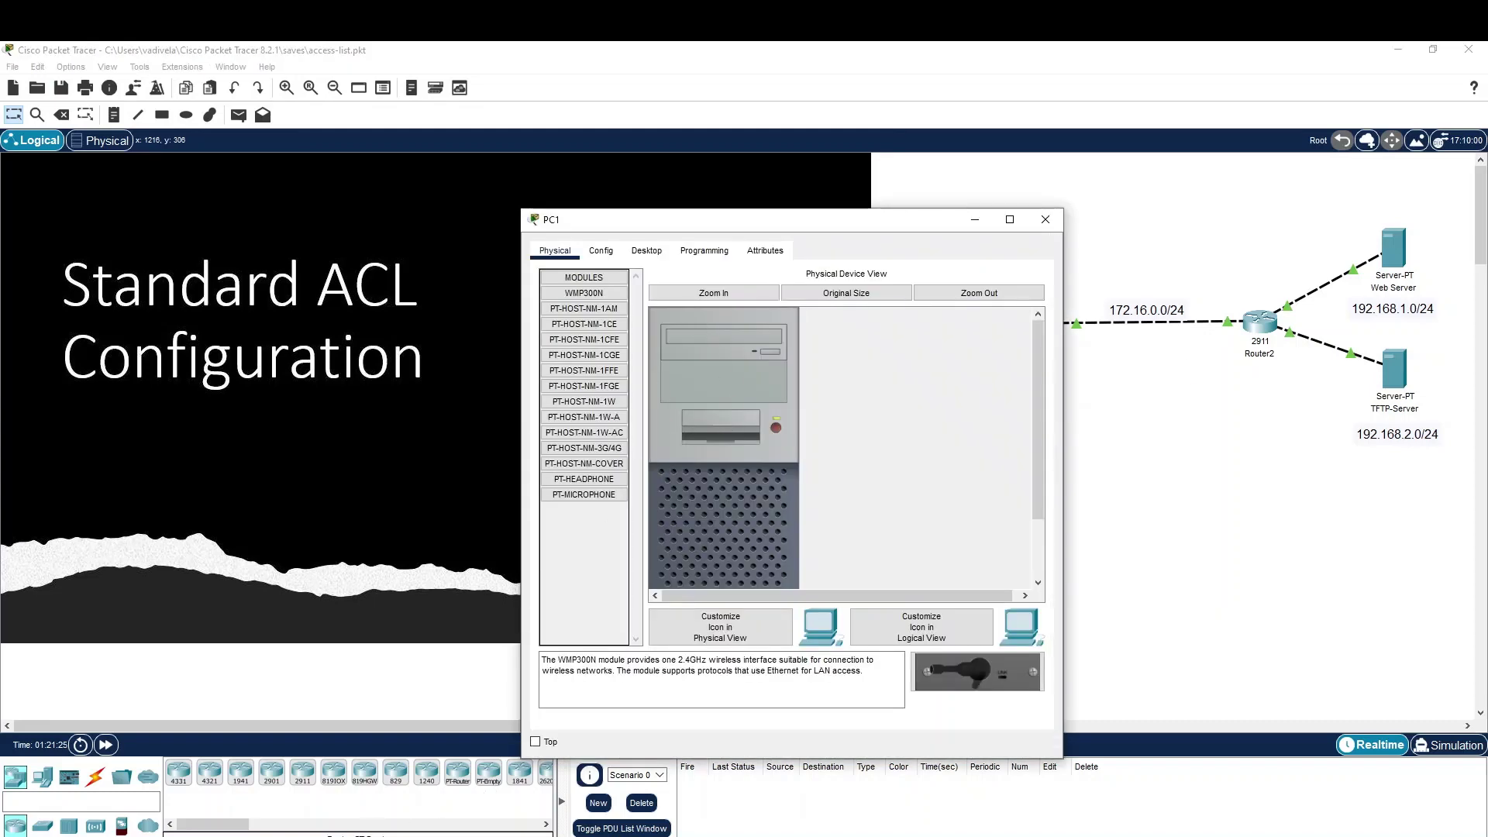
pyautogui.moveTo(850, 225); pyautogui.dragTo(633, 184)
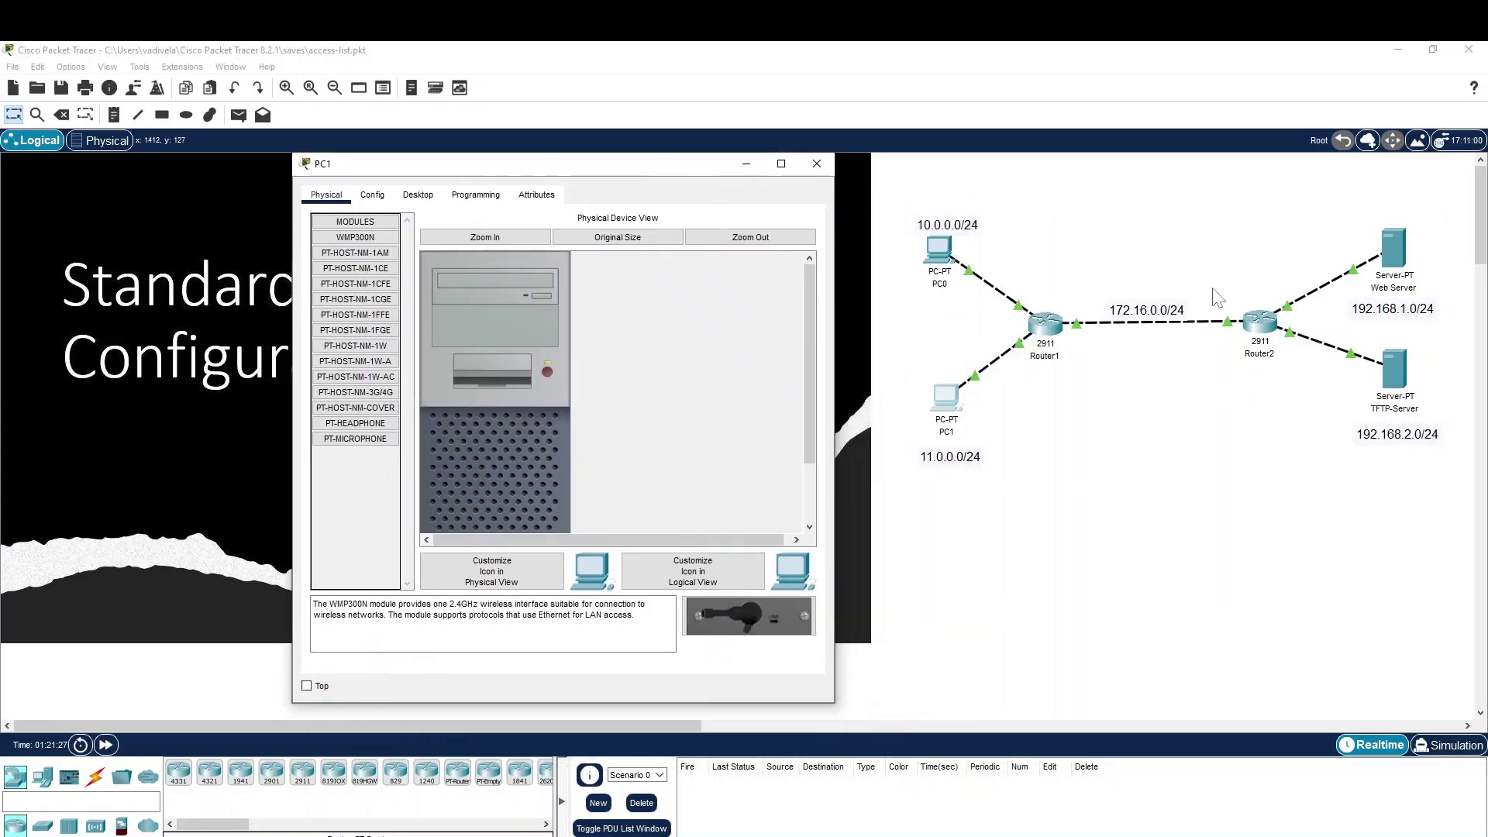
pyautogui.click(472, 350)
pyautogui.hotkey('alt', 'Tab')
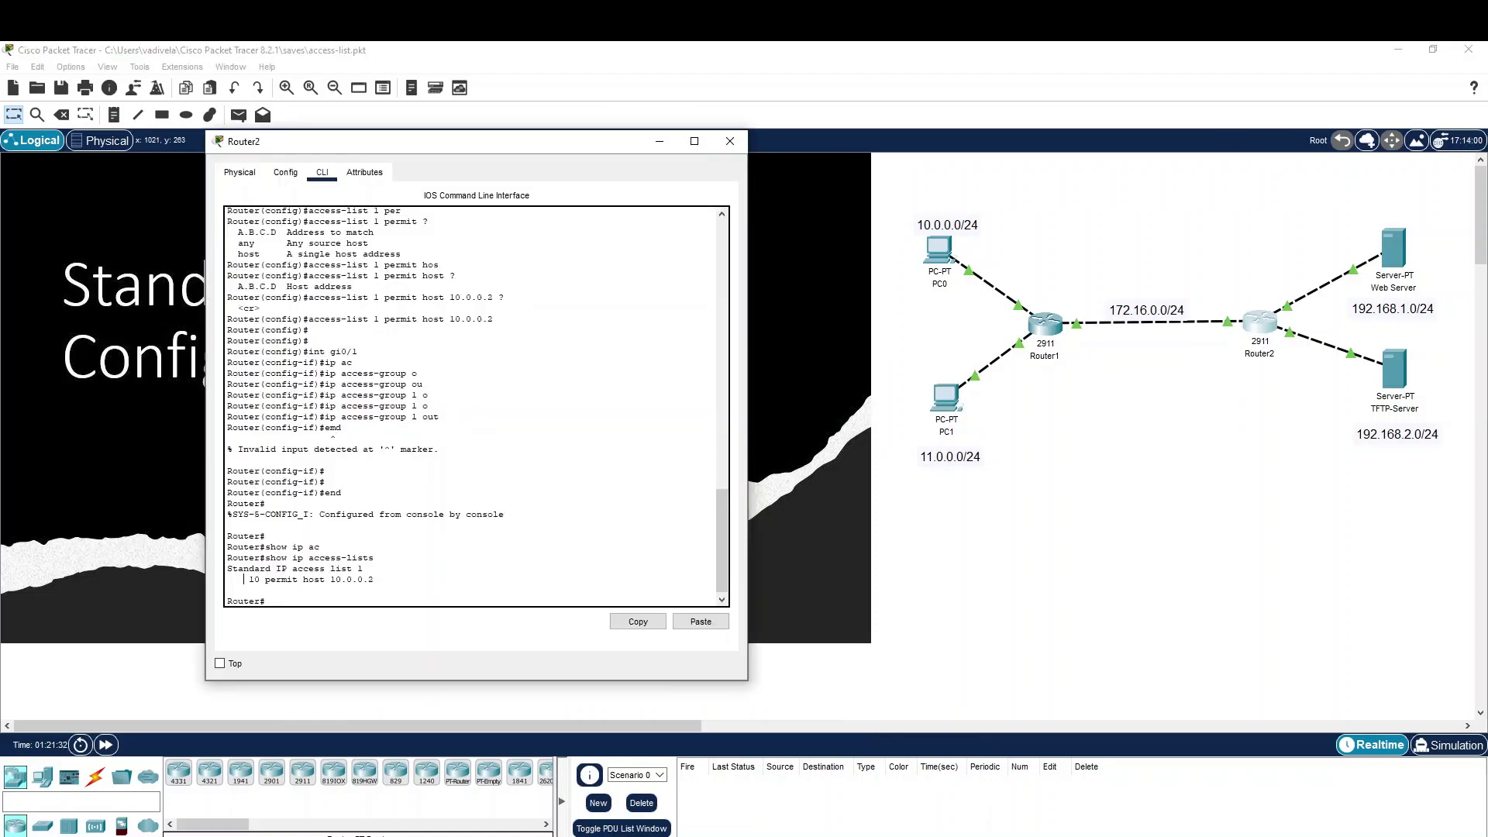
pyautogui.moveTo(244, 579); pyautogui.dragTo(373, 580)
pyautogui.hotkey('ctrl', 'c')
pyautogui.hotkey('alt', 'F4')
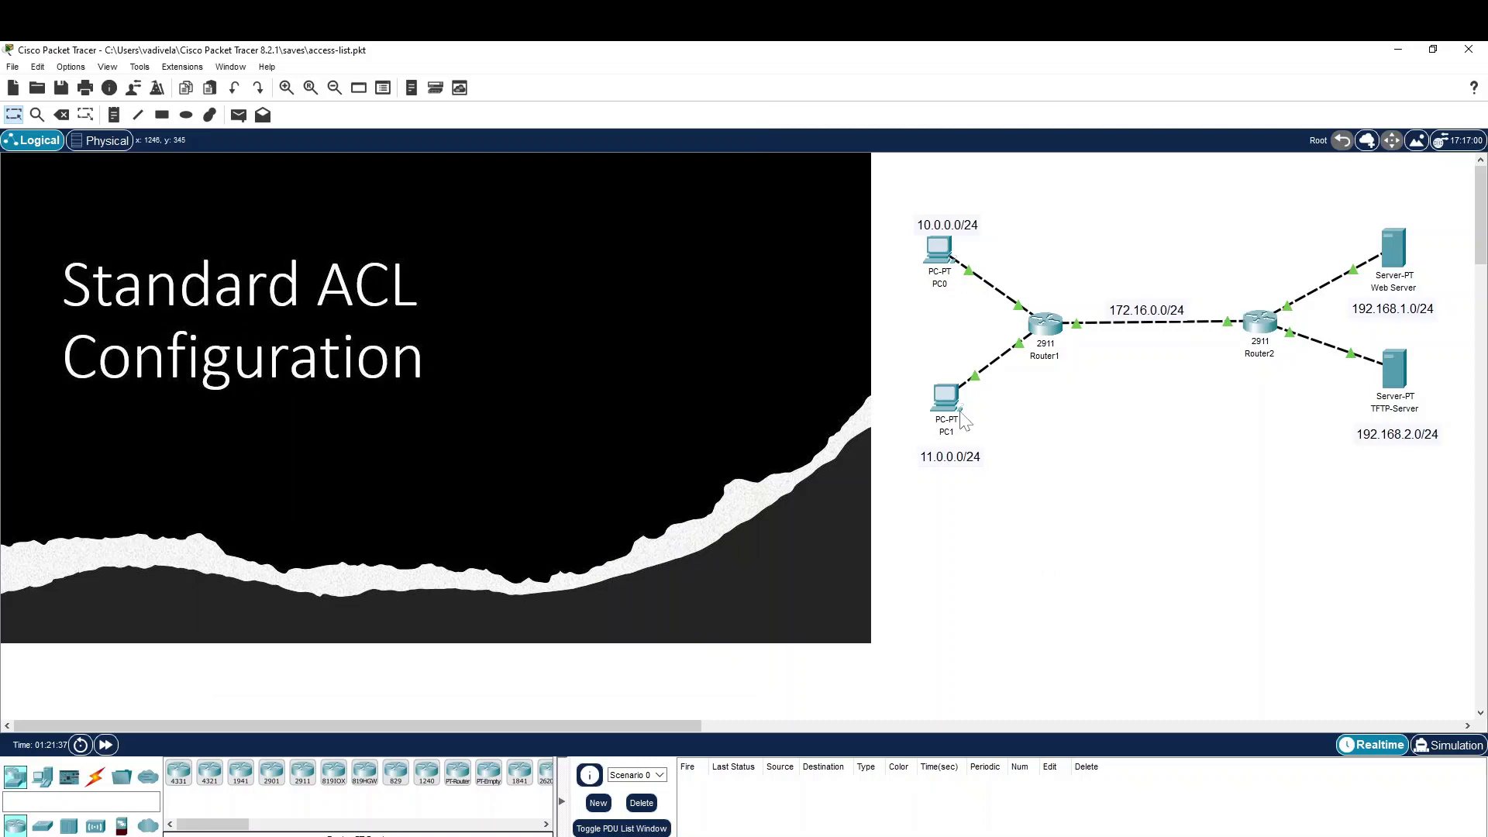
# Check PC1's static IPv4 address, subnet mask and default gateway
pyautogui.click(945, 404)
pyautogui.click(418, 194)
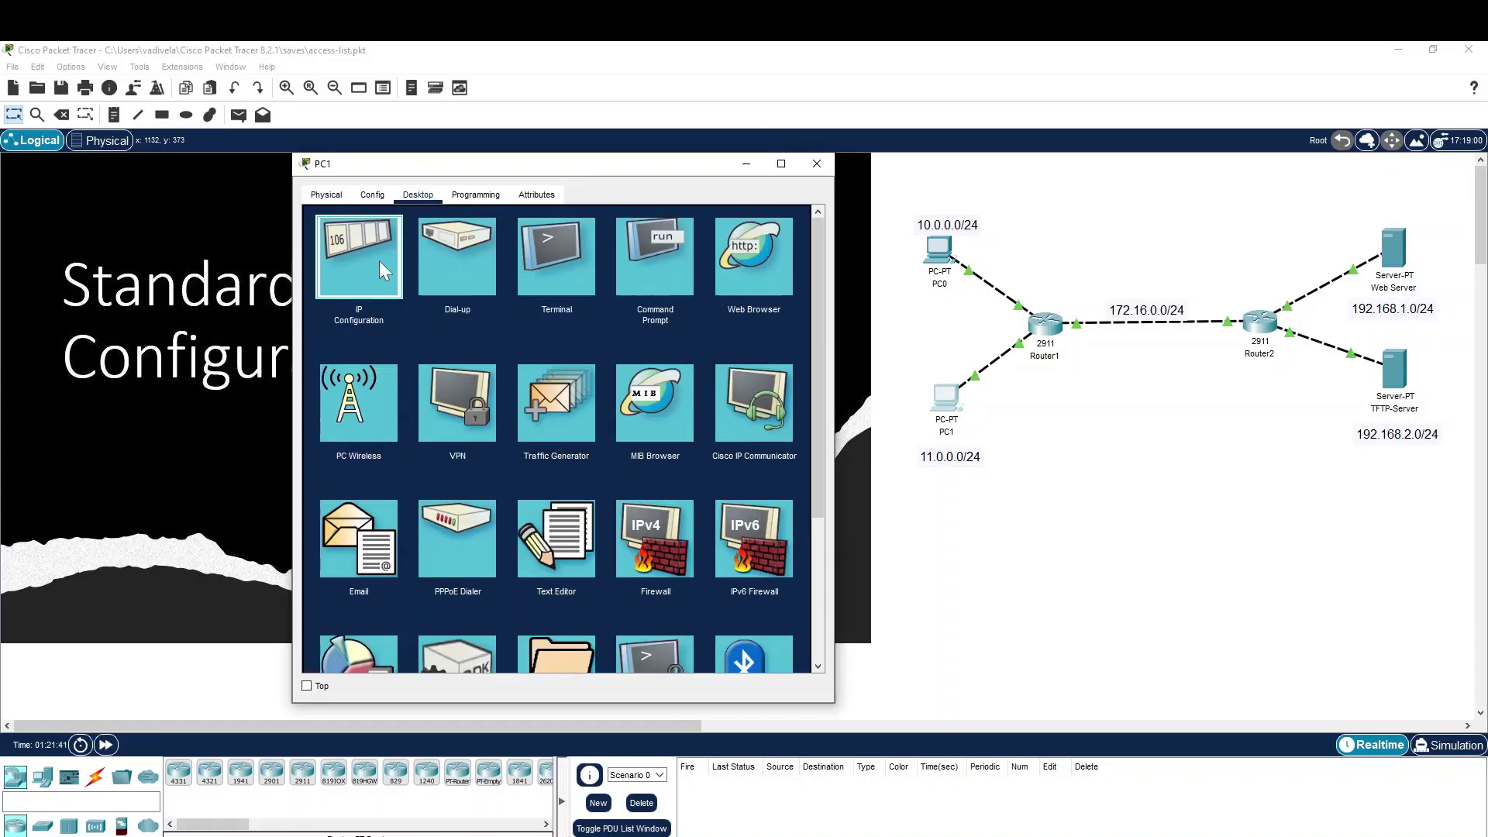
pyautogui.click(356, 259)
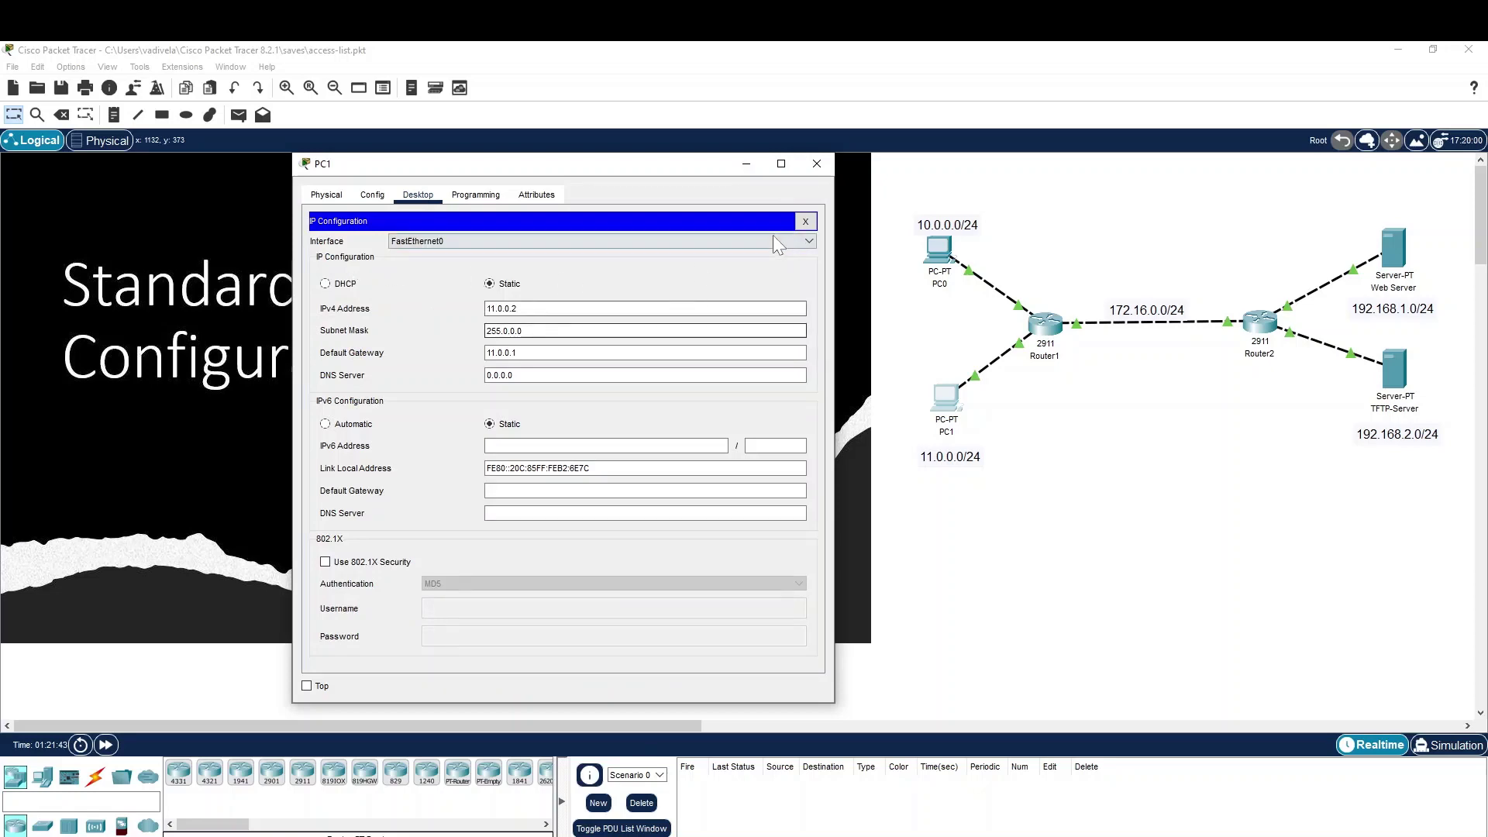
pyautogui.click(805, 220)
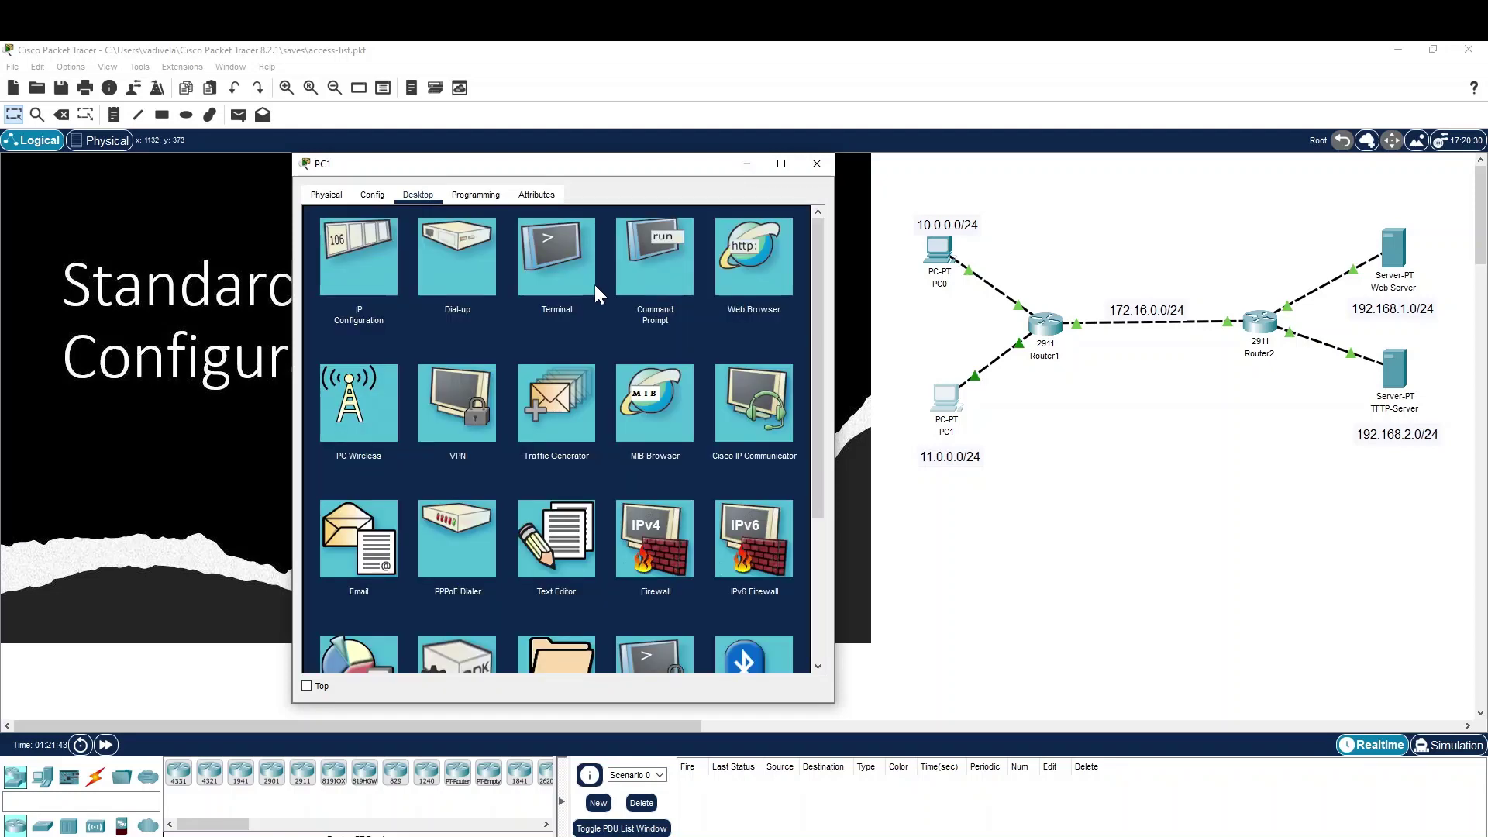
# Ping 192.168.1.2 from PC1's command prompt, examine the replies and statistics, and close PC1
pyautogui.click(649, 268)
pyautogui.write('ping ')
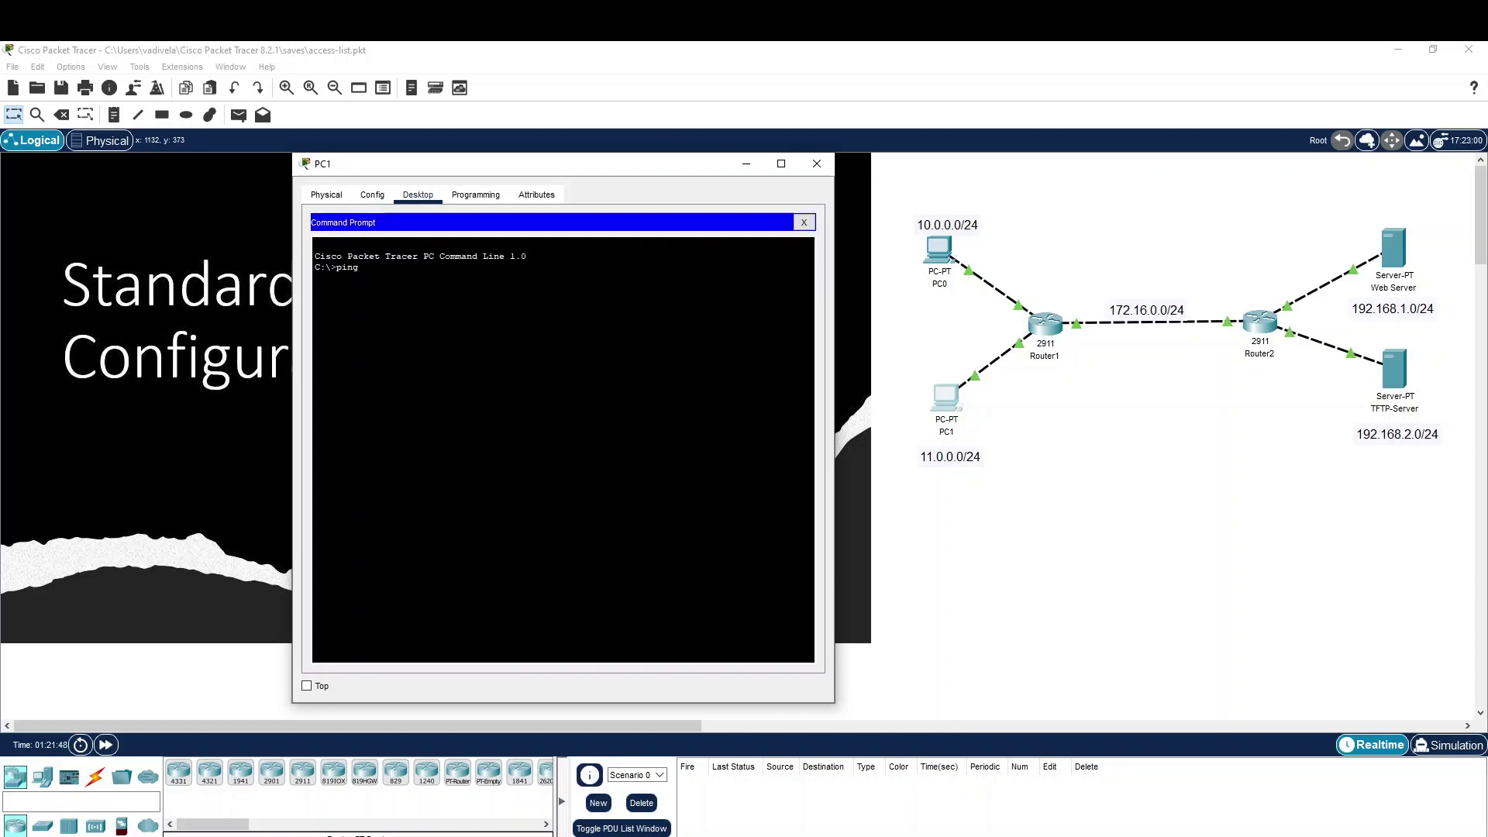
pyautogui.write('192.168.1.2')
pyautogui.press('Return')
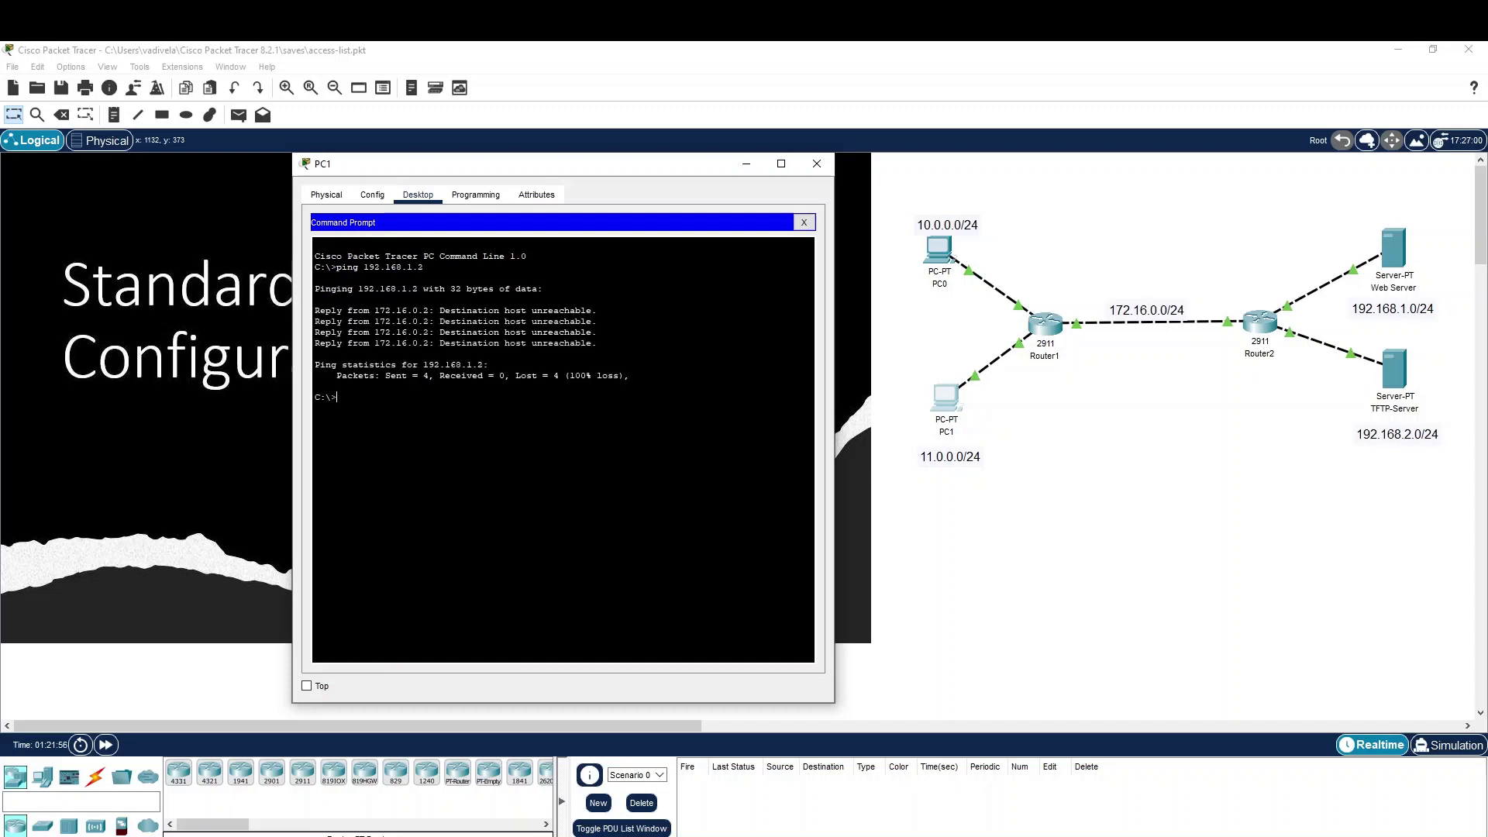
pyautogui.moveTo(438, 310); pyautogui.dragTo(598, 343)
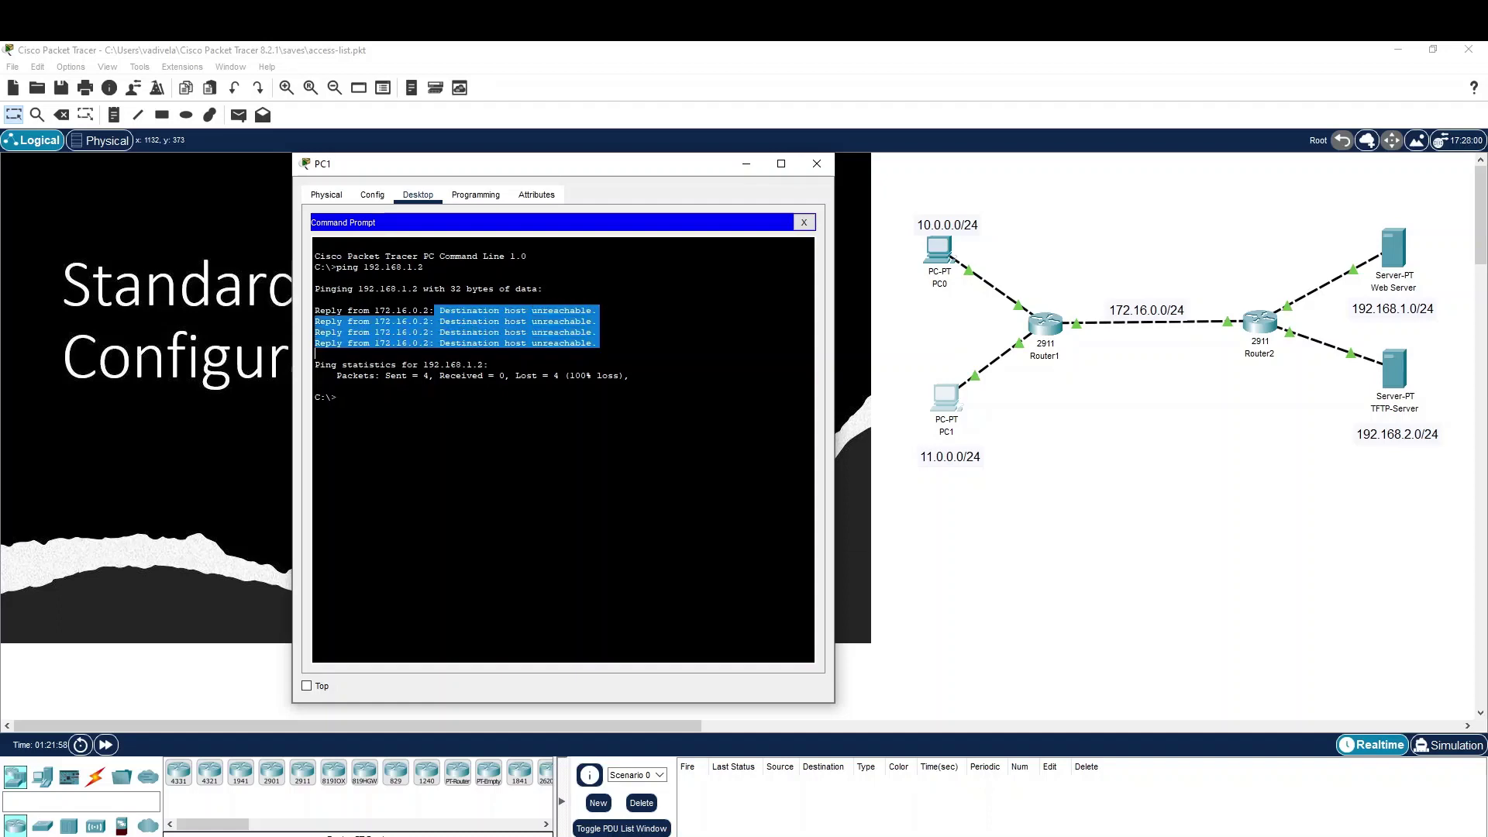
pyautogui.moveTo(315, 385); pyautogui.dragTo(315, 256)
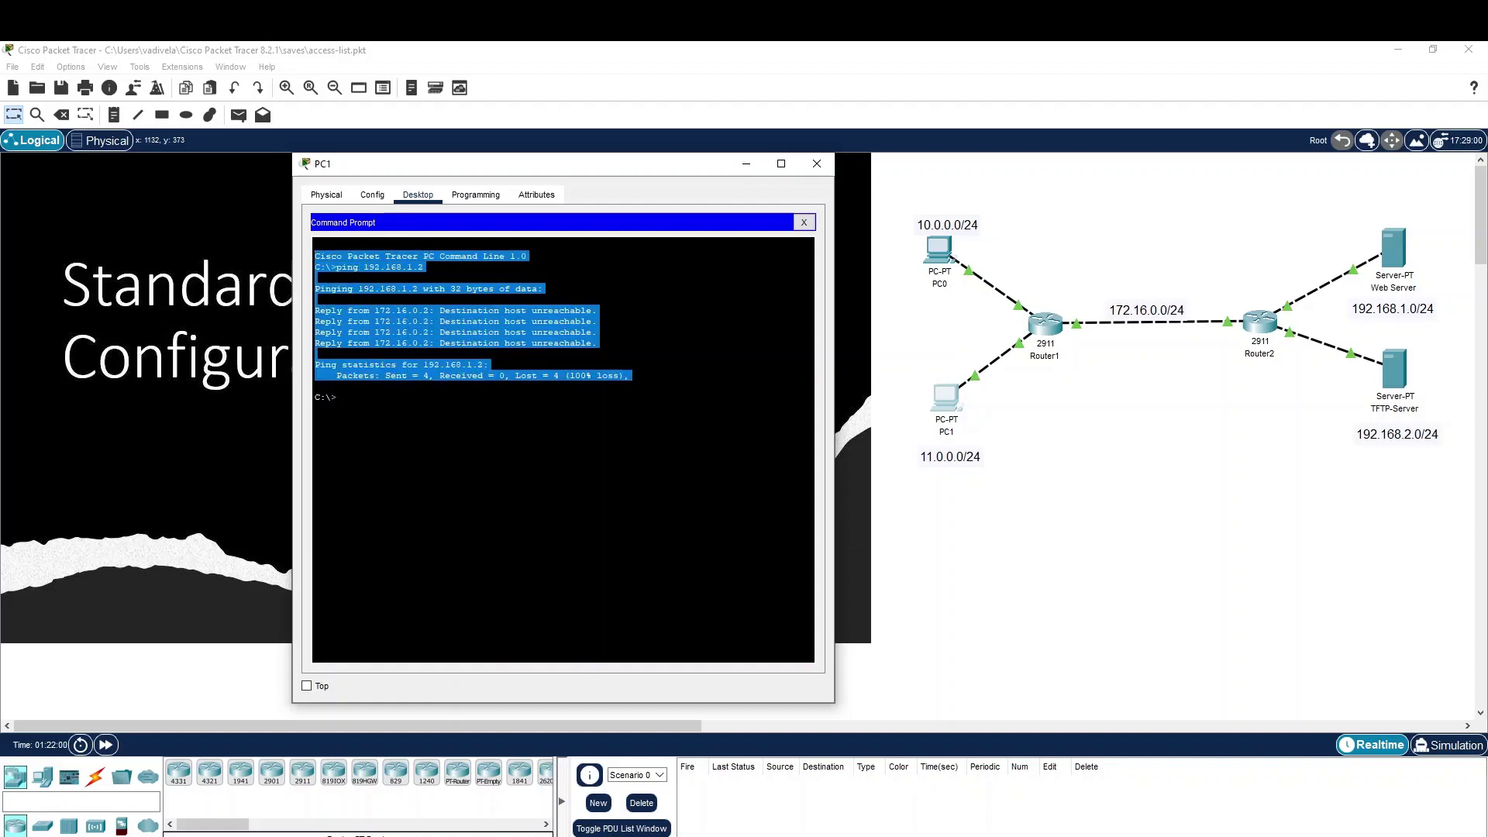
pyautogui.click(314, 385)
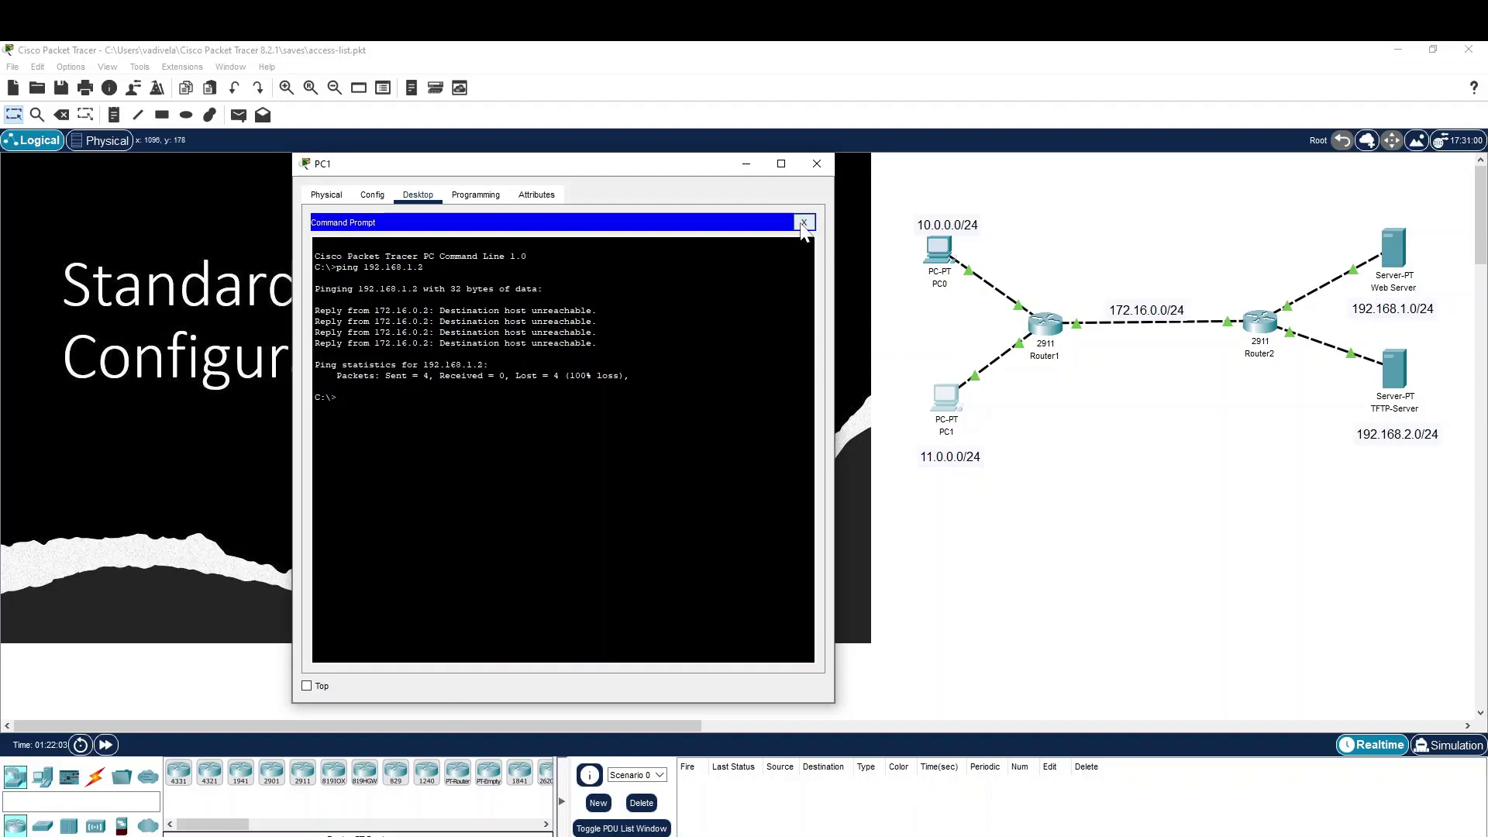
pyautogui.click(804, 224)
pyautogui.click(817, 163)
# Enter global configuration mode on Router2 and begin another permit entry for access list 1
pyautogui.click(1260, 321)
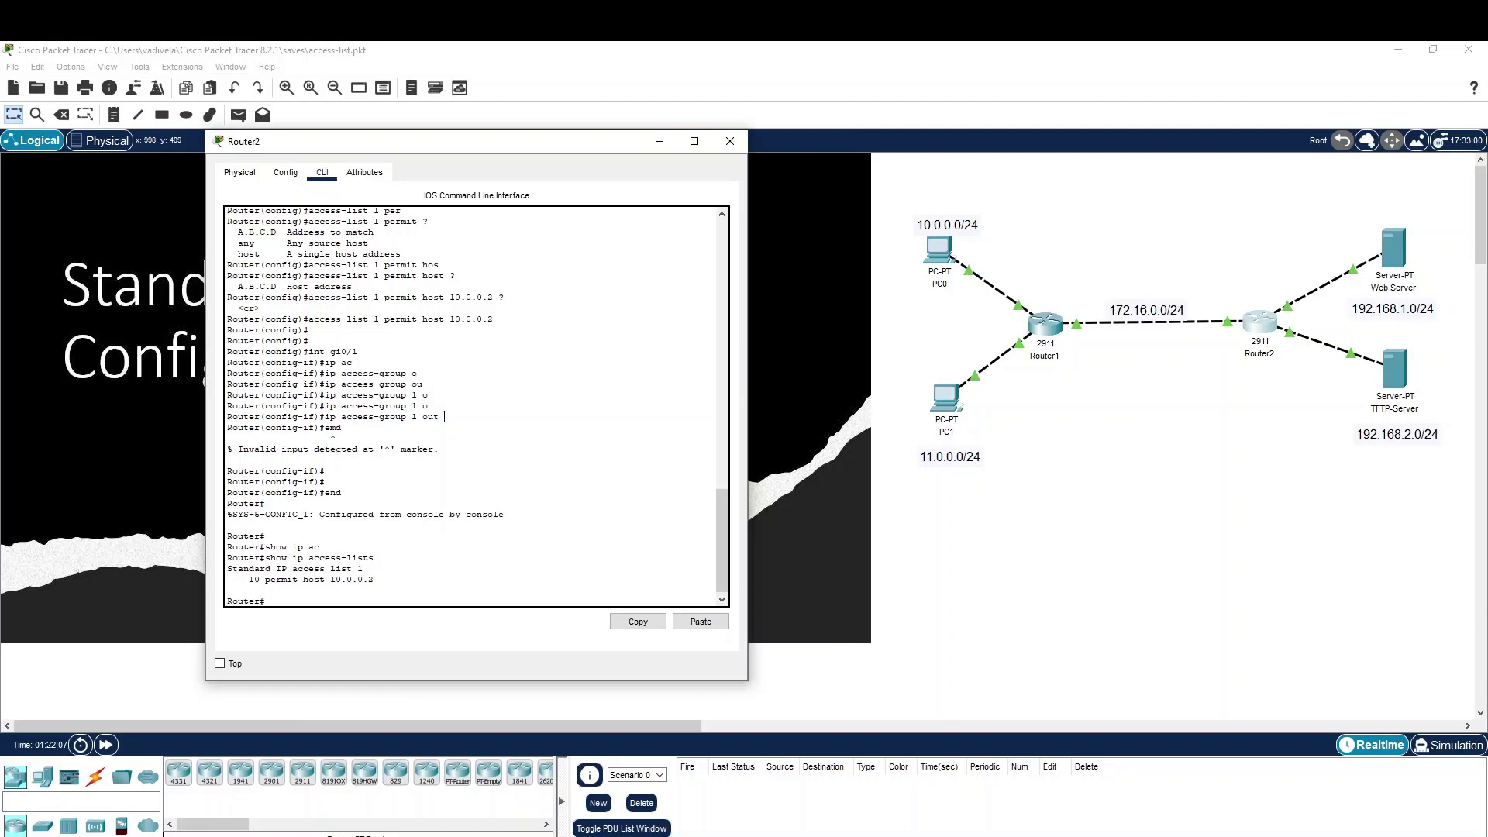
pyautogui.write('conf t')
pyautogui.press('Return')
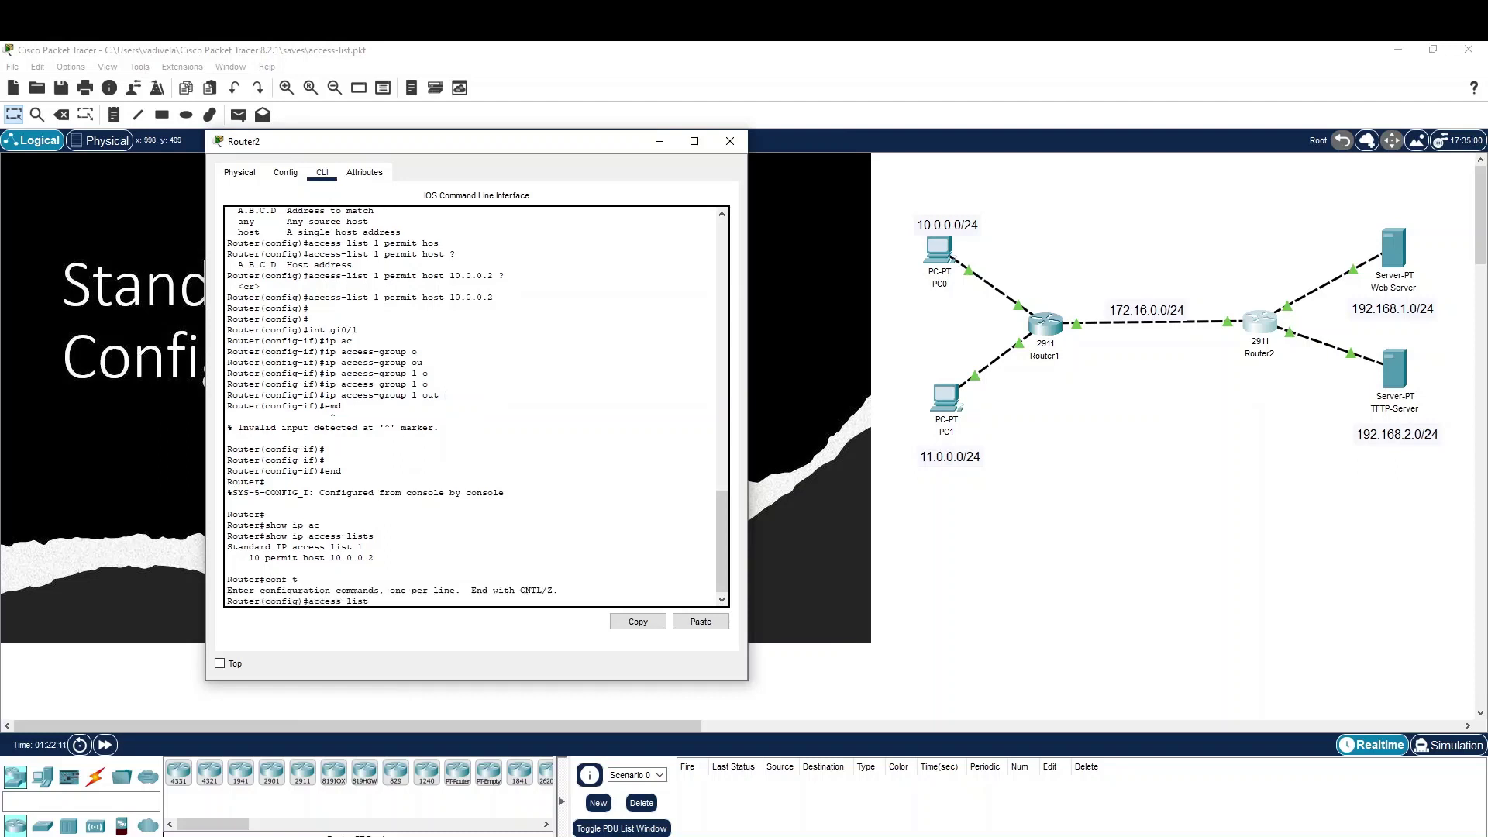
pyautogui.write('ac')
pyautogui.press('Tab')
pyautogui.write('1 per')
pyautogui.press('Tab')
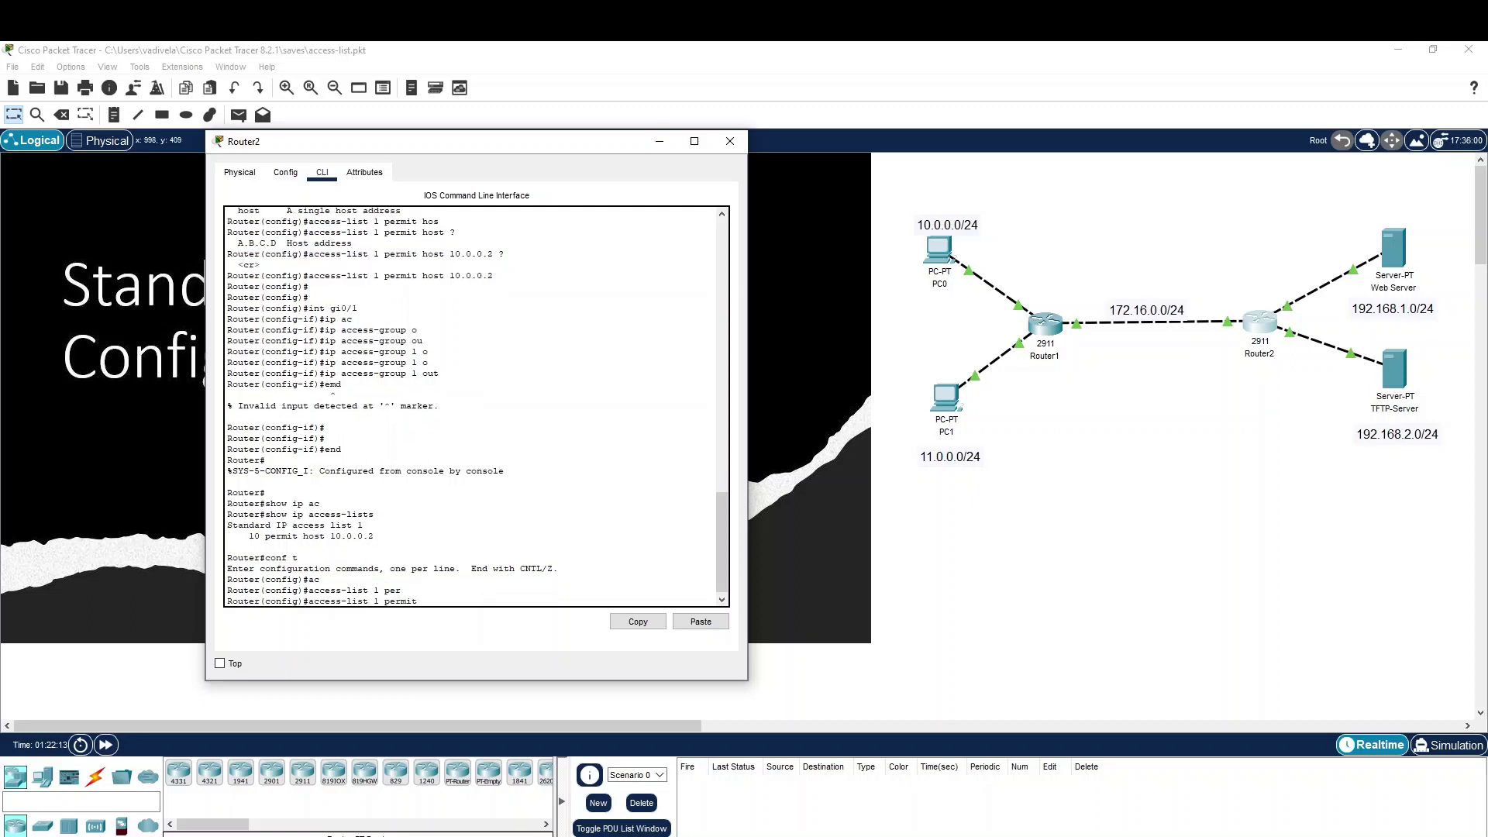
# Check the source options and complete the access list 1 entry to permit network 11.0.0.0 with wildcard mask 0.0.0.255
pyautogui.write('11.0')
pyautogui.press('BackSpace')
pyautogui.press('BackSpace')
pyautogui.press('BackSpace')
pyautogui.press('BackSpace')
pyautogui.write('?')
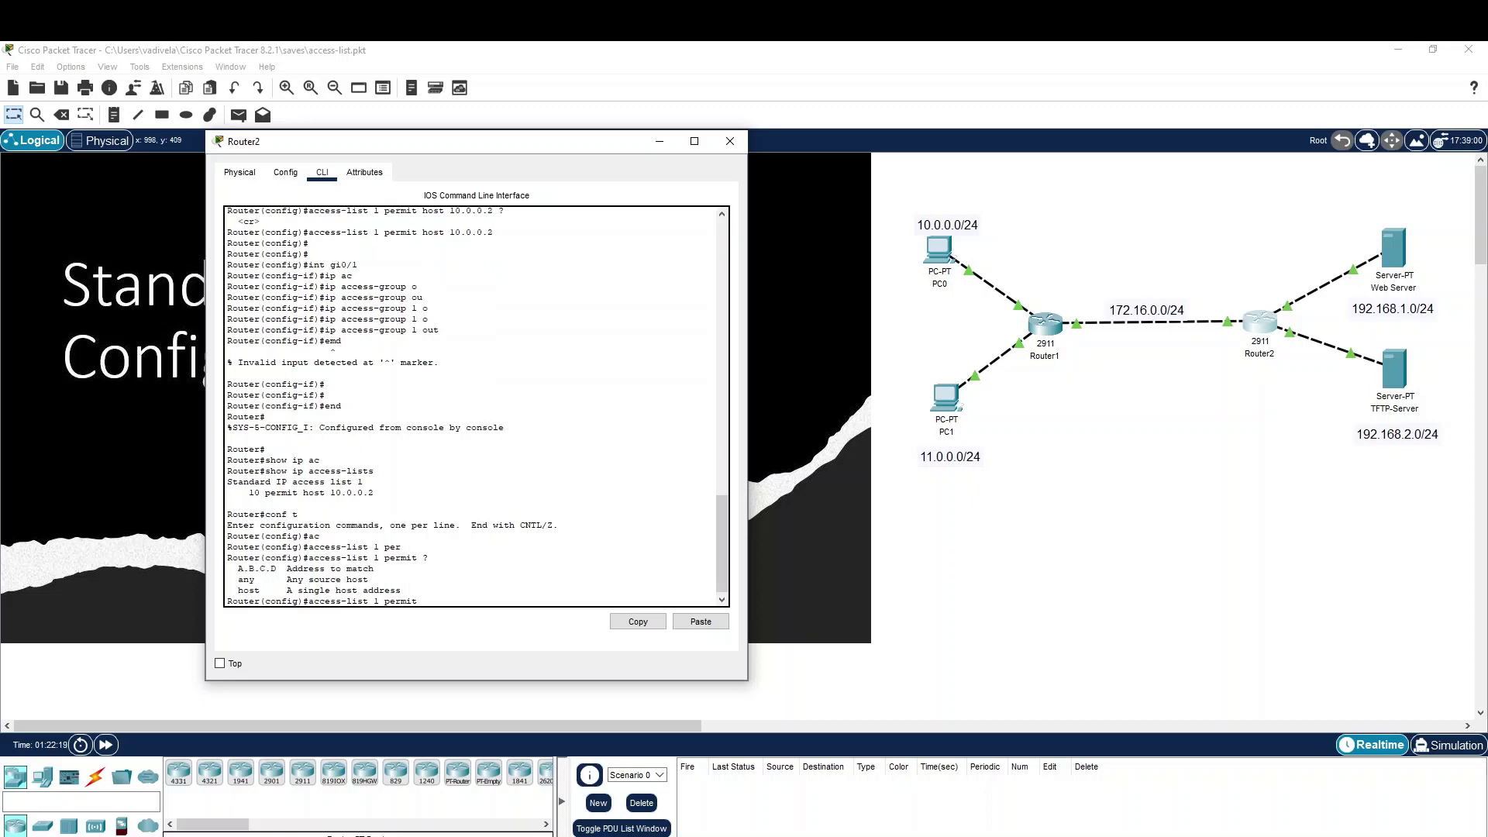
pyautogui.write('10')
pyautogui.write('.0.0')
pyautogui.write('.0 ?')
pyautogui.write('0.0.0.255')
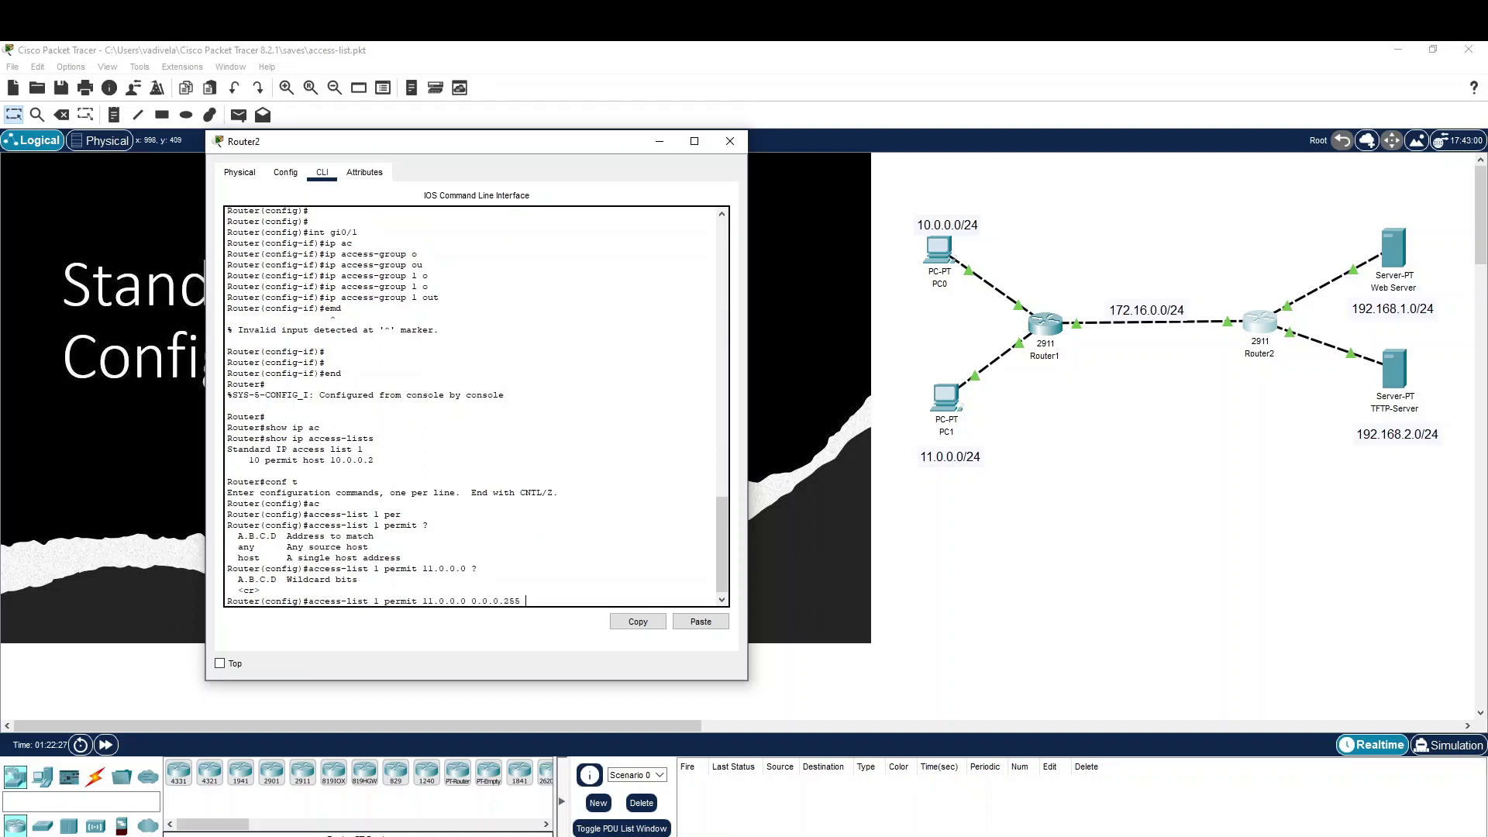
pyautogui.write(' ?')
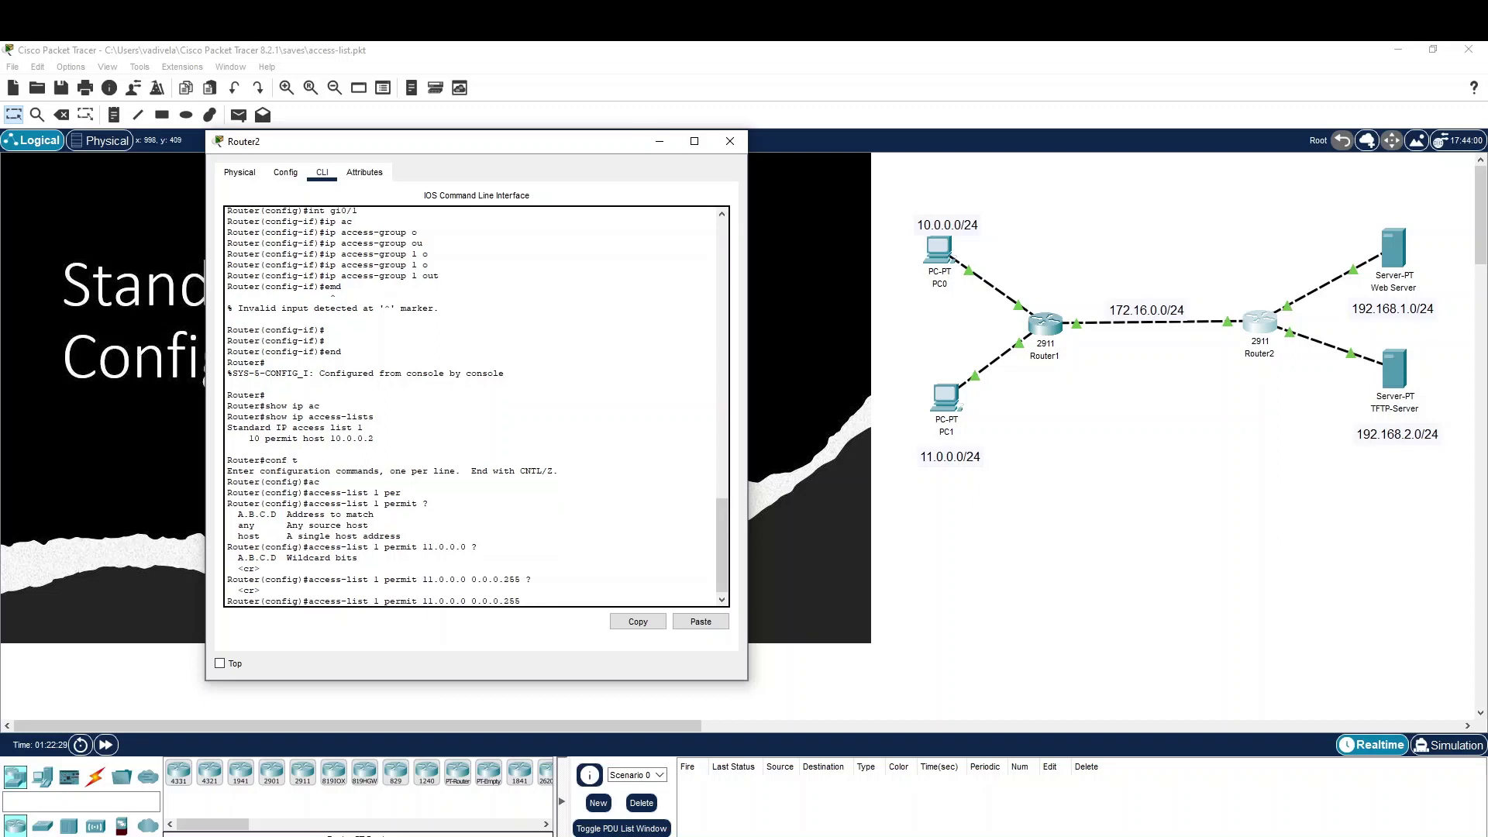
pyautogui.press('Return')
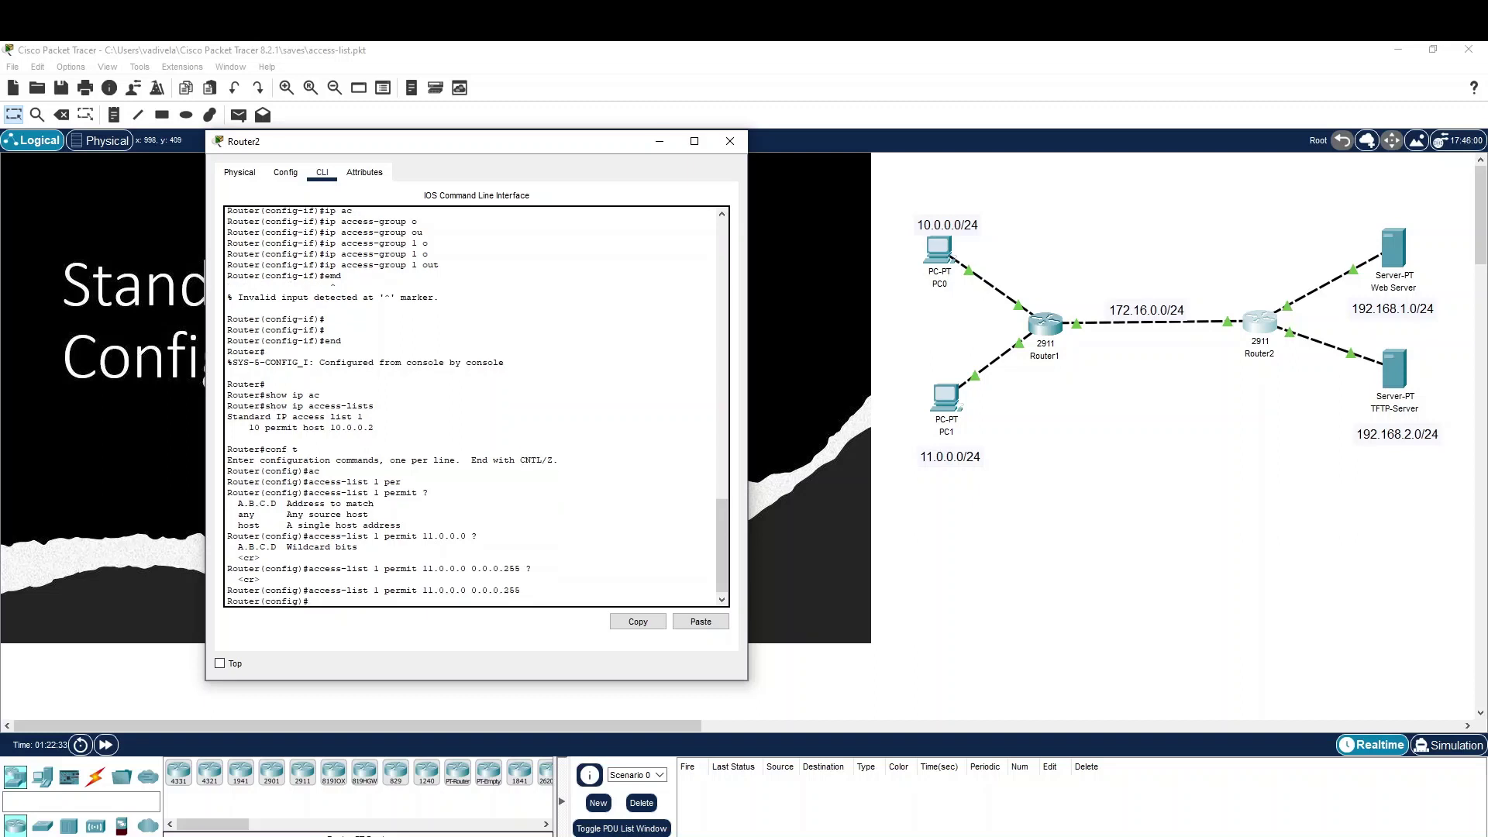
# Leave configuration mode on Router2, show the IP access lists and examine both permit entries of access list 1
pyautogui.write('end')
pyautogui.press('Return')
pyautogui.write('show ip acc')
pyautogui.press('Tab')
pyautogui.press('Return')
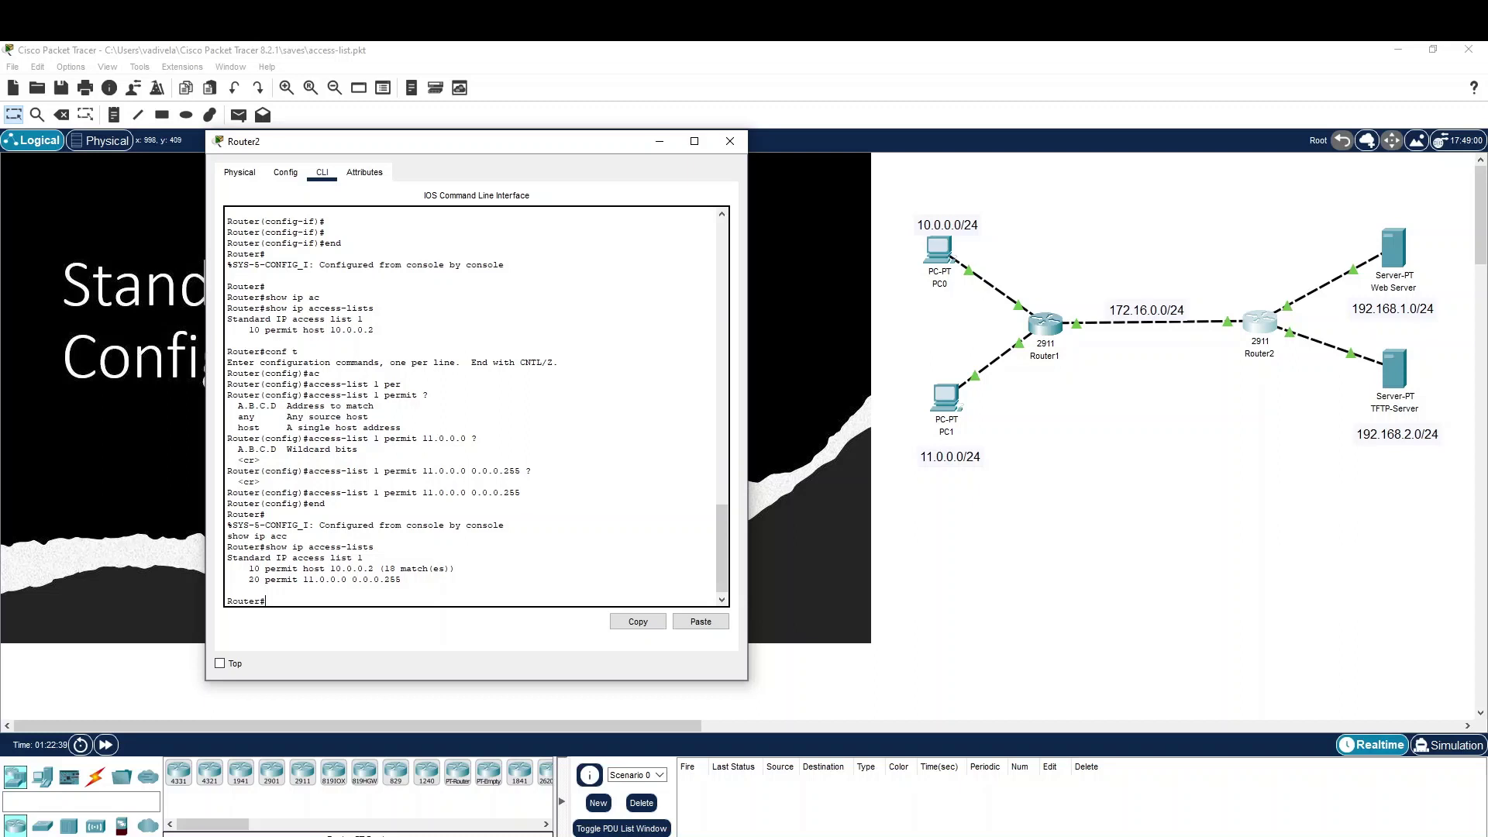
pyautogui.moveTo(325, 569); pyautogui.dragTo(456, 569)
pyautogui.hotkey('ctrl', 'c')
pyautogui.moveTo(301, 579); pyautogui.dragTo(403, 579)
pyautogui.hotkey('ctrl', 'c')
# Repeat the ping to 192.168.1.2 from PC1's command prompt and move PC1's window clear of the Router2 console
pyautogui.click(751, 447)
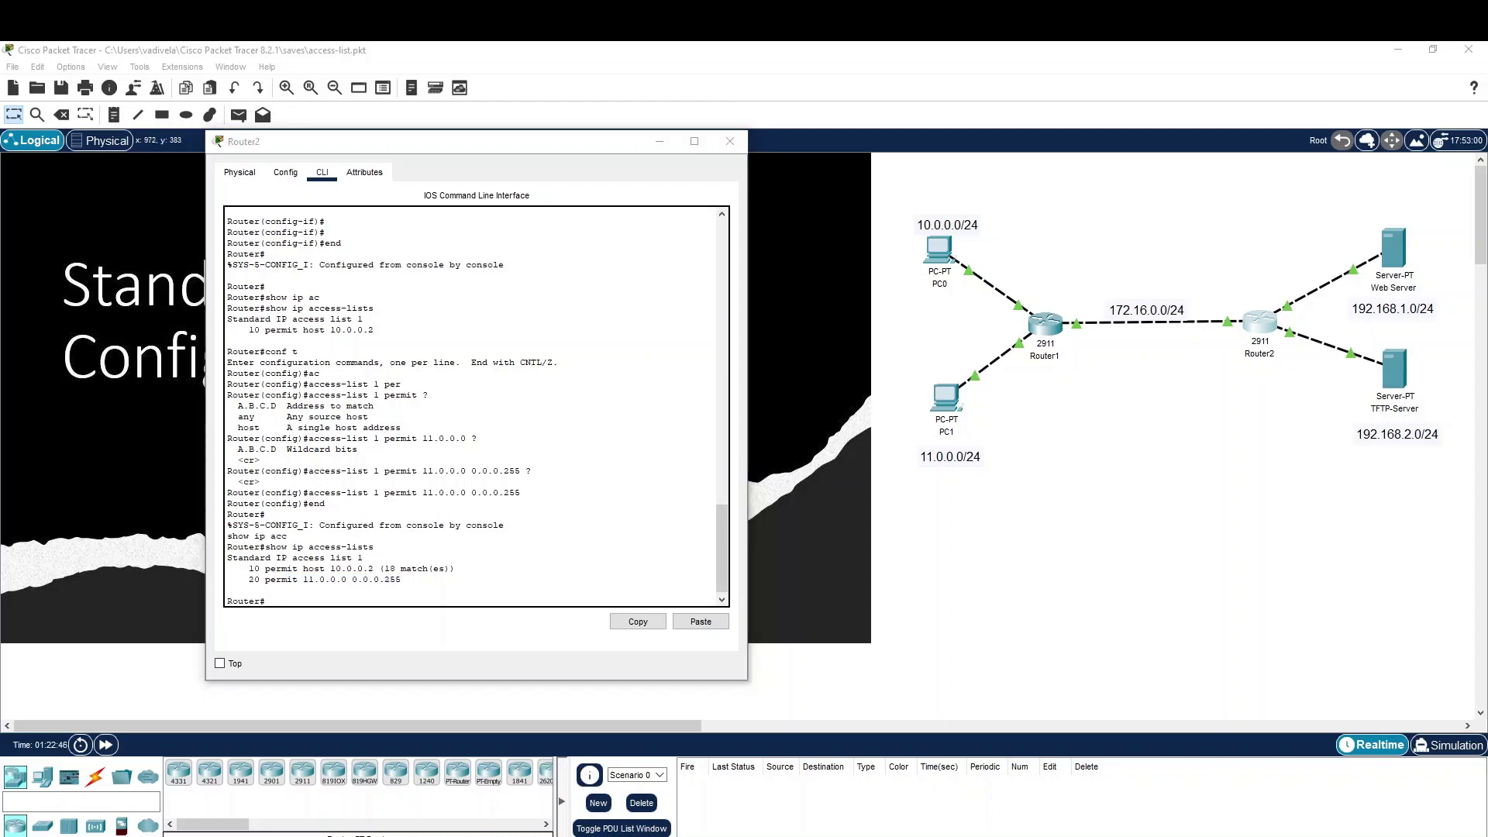
pyautogui.click(667, 276)
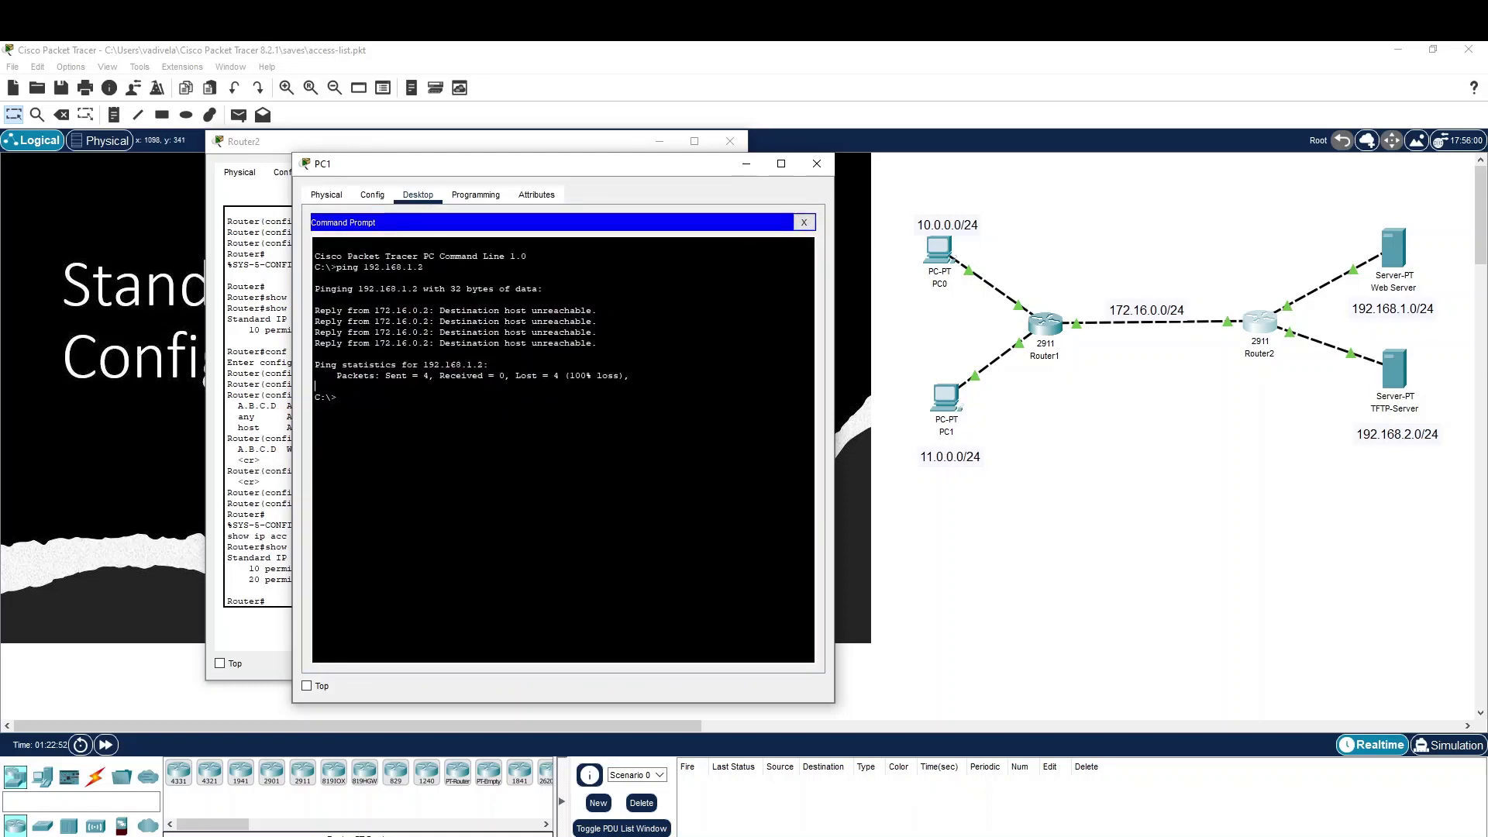
pyautogui.press('Up')
pyautogui.press('Return')
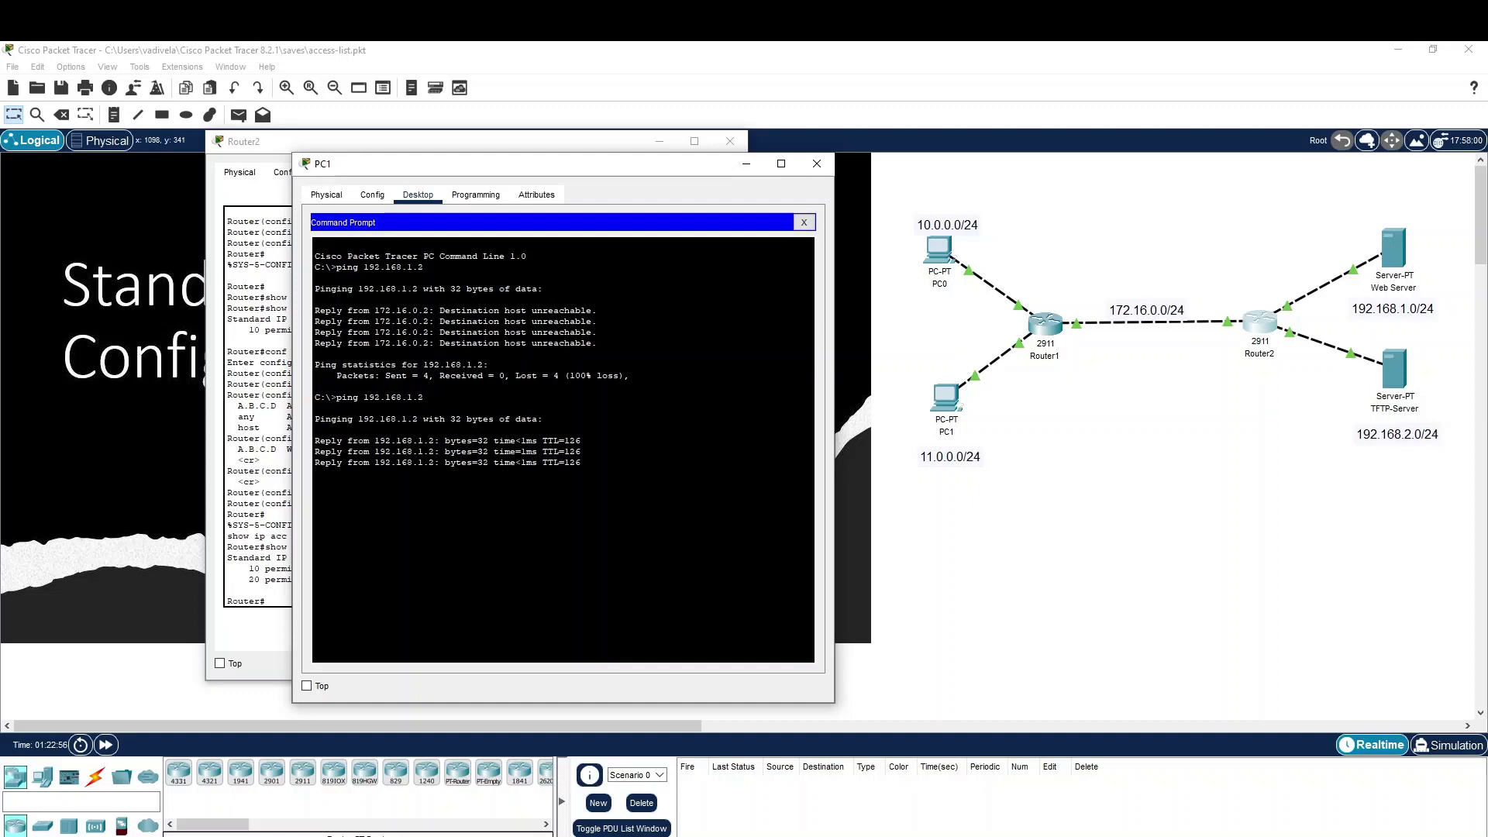
pyautogui.moveTo(434, 165); pyautogui.dragTo(625, 187)
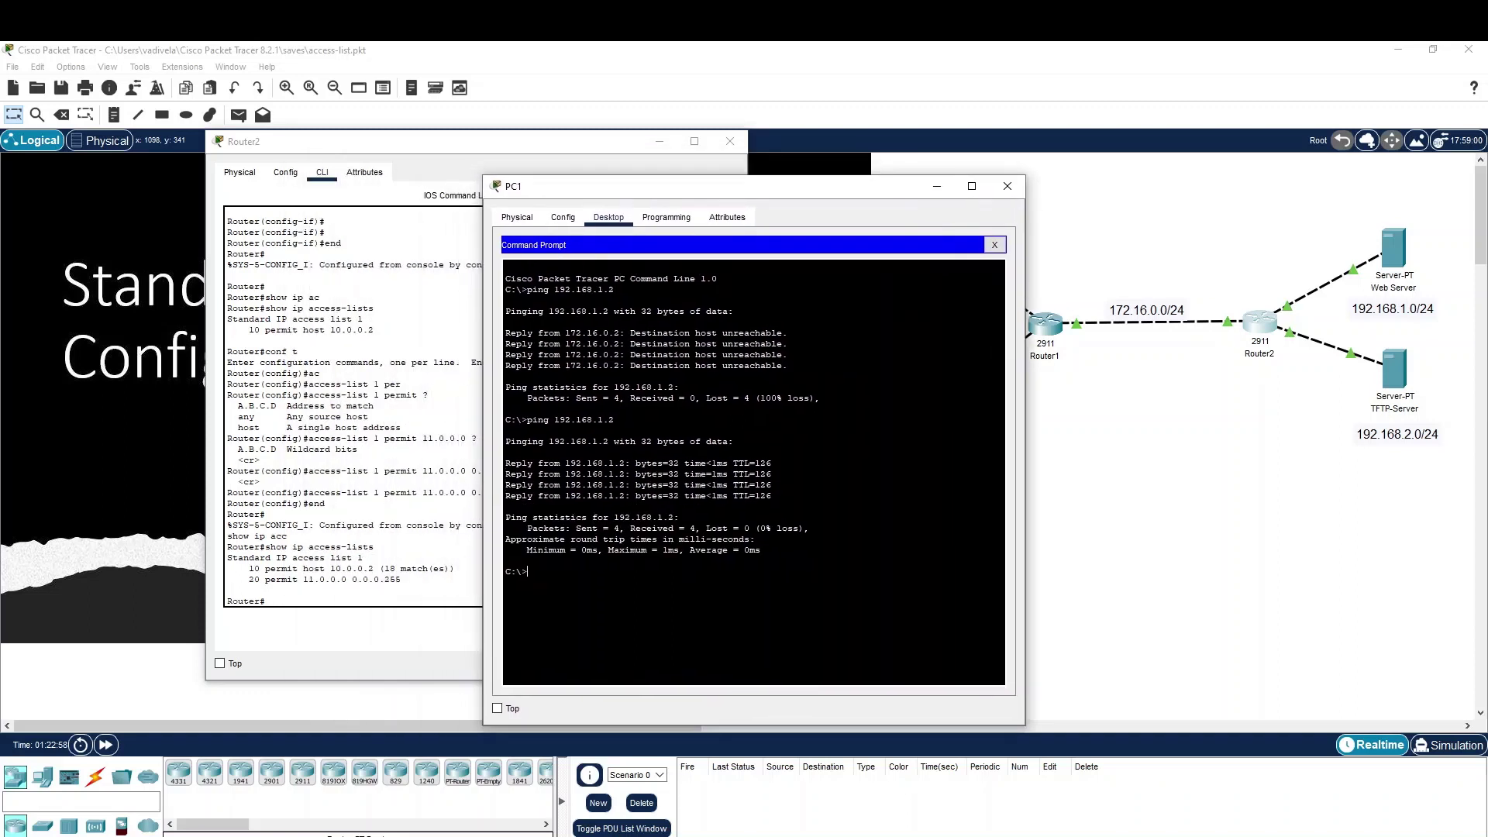
# Return to the Router2 console and show the IP access lists again to check the 11.0.0.0 entry
pyautogui.click(265, 514)
pyautogui.moveTo(401, 580); pyautogui.dragTo(238, 579)
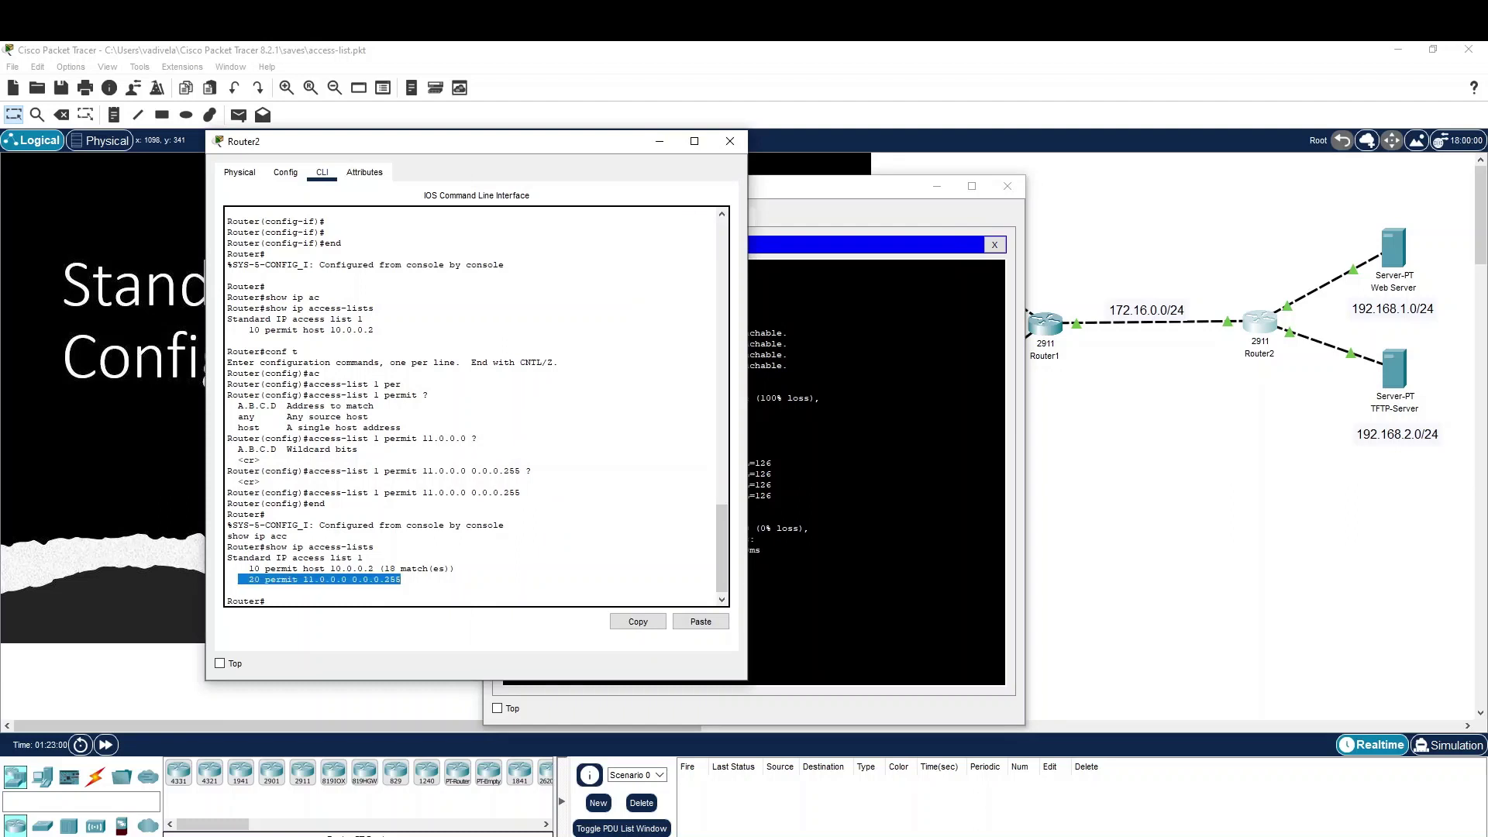
pyautogui.click(379, 547)
pyautogui.press('Up')
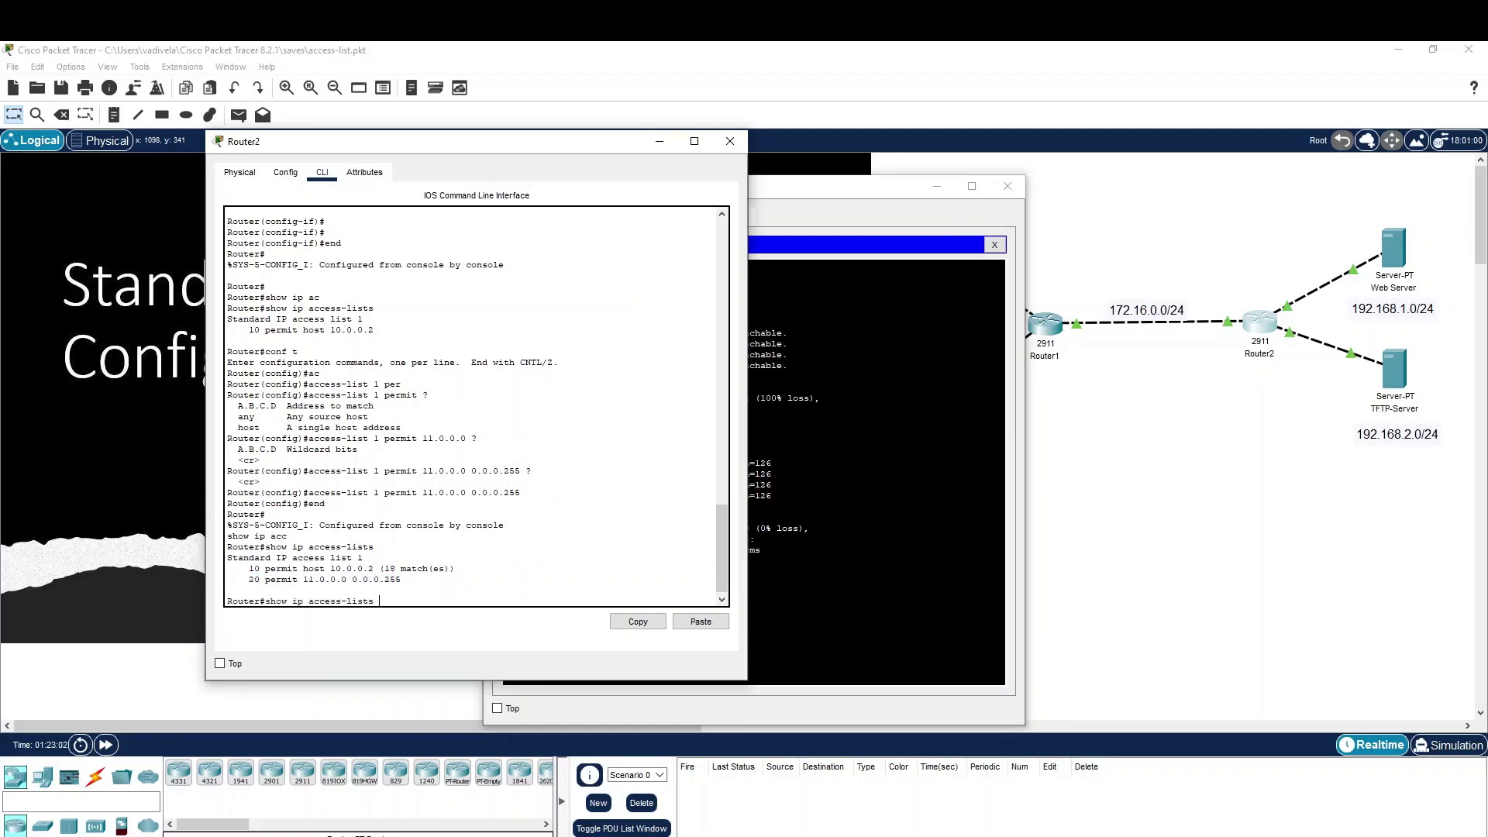
pyautogui.press('Return')
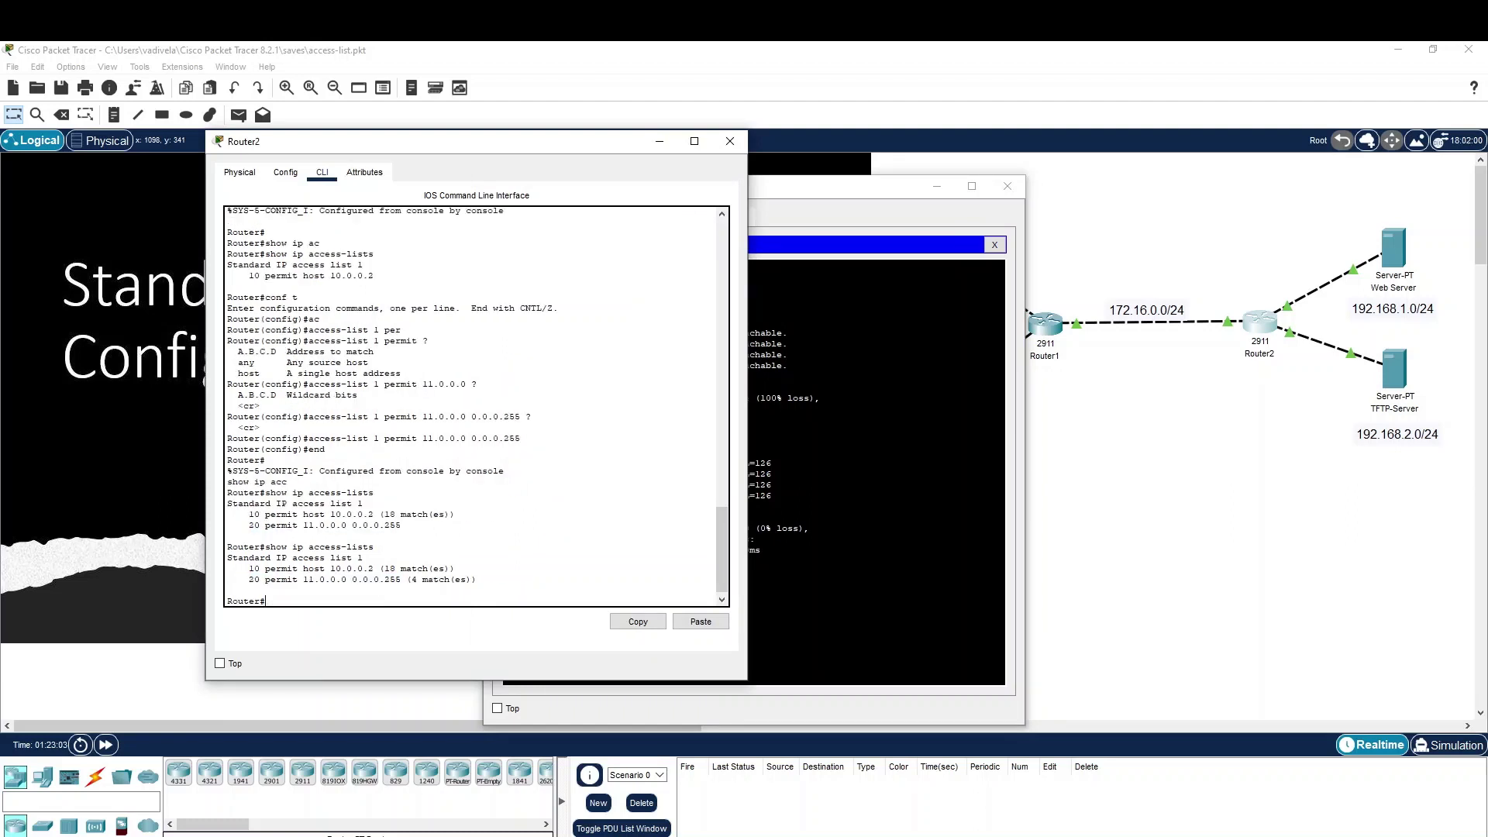
# Compare PC1's ping replies with the match counters of the two access list 1 entries on Router2
pyautogui.hotkey('alt', 'Tab')
pyautogui.moveTo(558, 463); pyautogui.dragTo(630, 495)
pyautogui.click(630, 495)
pyautogui.click(361, 558)
pyautogui.moveTo(411, 580); pyautogui.dragTo(468, 579)
pyautogui.click(454, 568)
pyautogui.moveTo(455, 568); pyautogui.dragTo(227, 546)
pyautogui.click(477, 579)
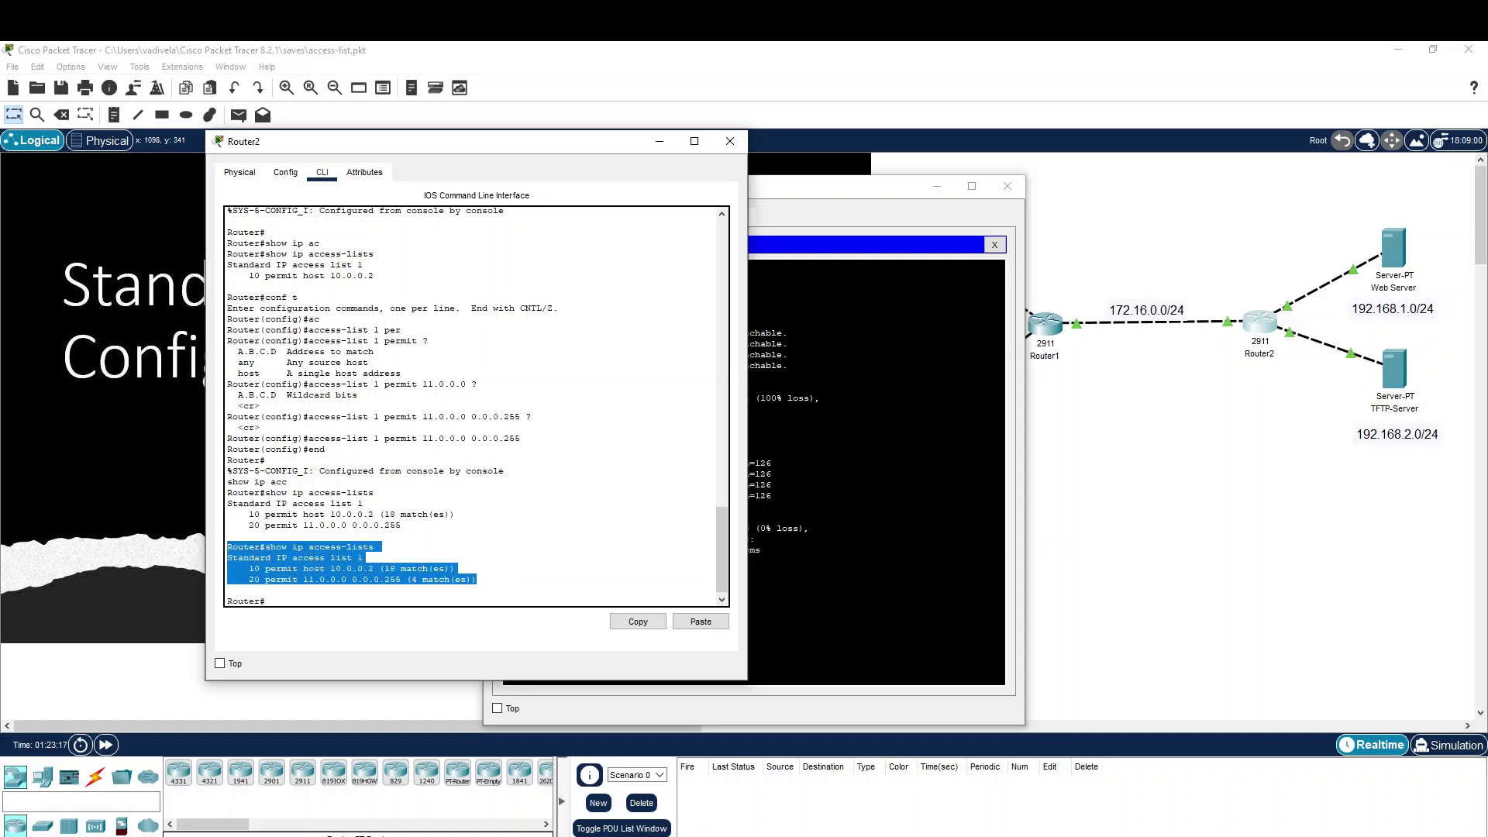
pyautogui.click(1222, 537)
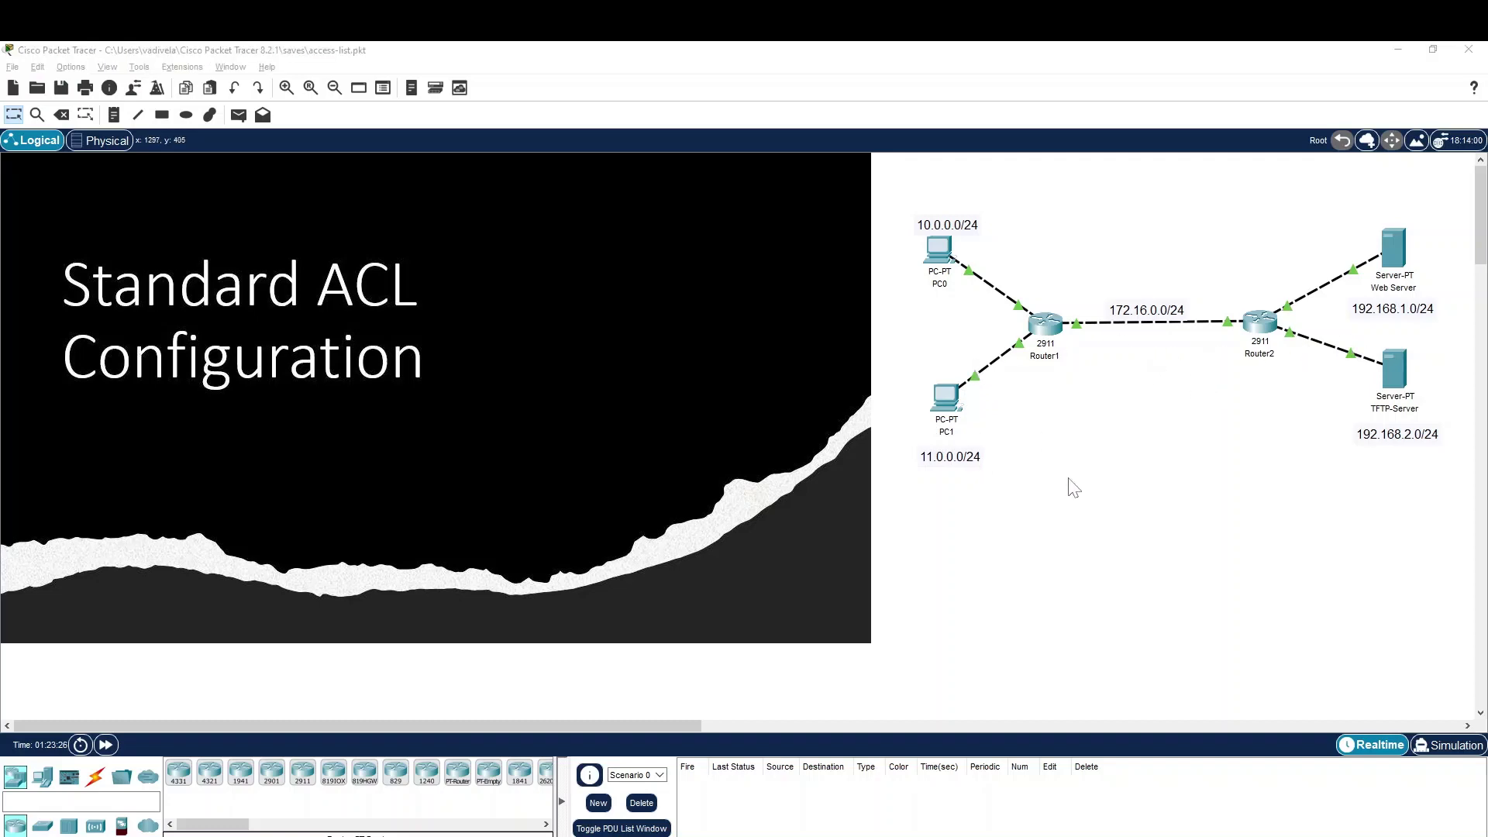
# Enter global configuration mode on Router2 and add an access list 2 entry denying 10.0.0.0 with wildcard mask 0.0.0.255
pyautogui.hotkey('alt', 'Tab')
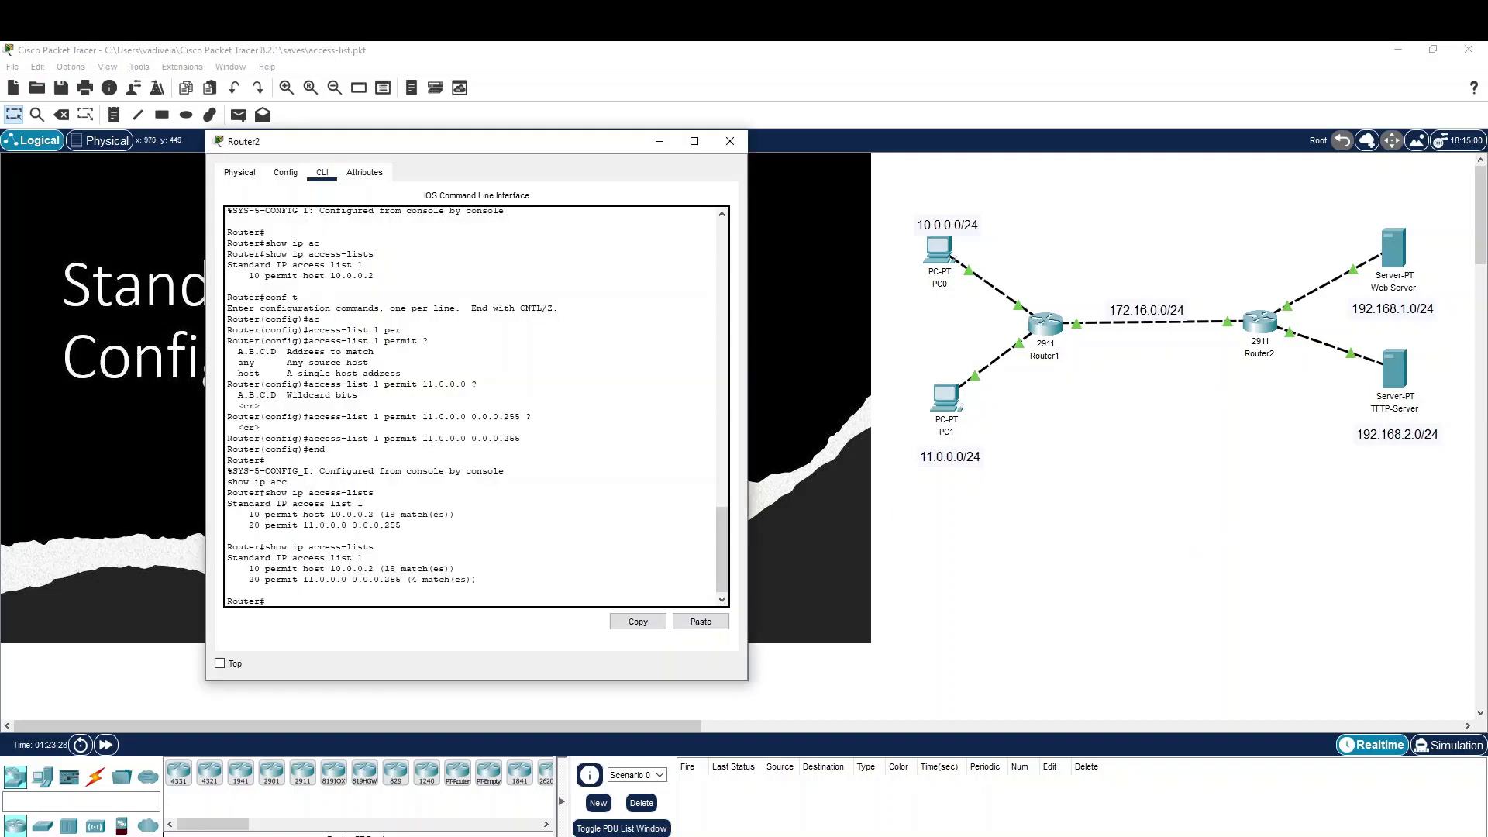
pyautogui.press('Return')
pyautogui.write('conf t')
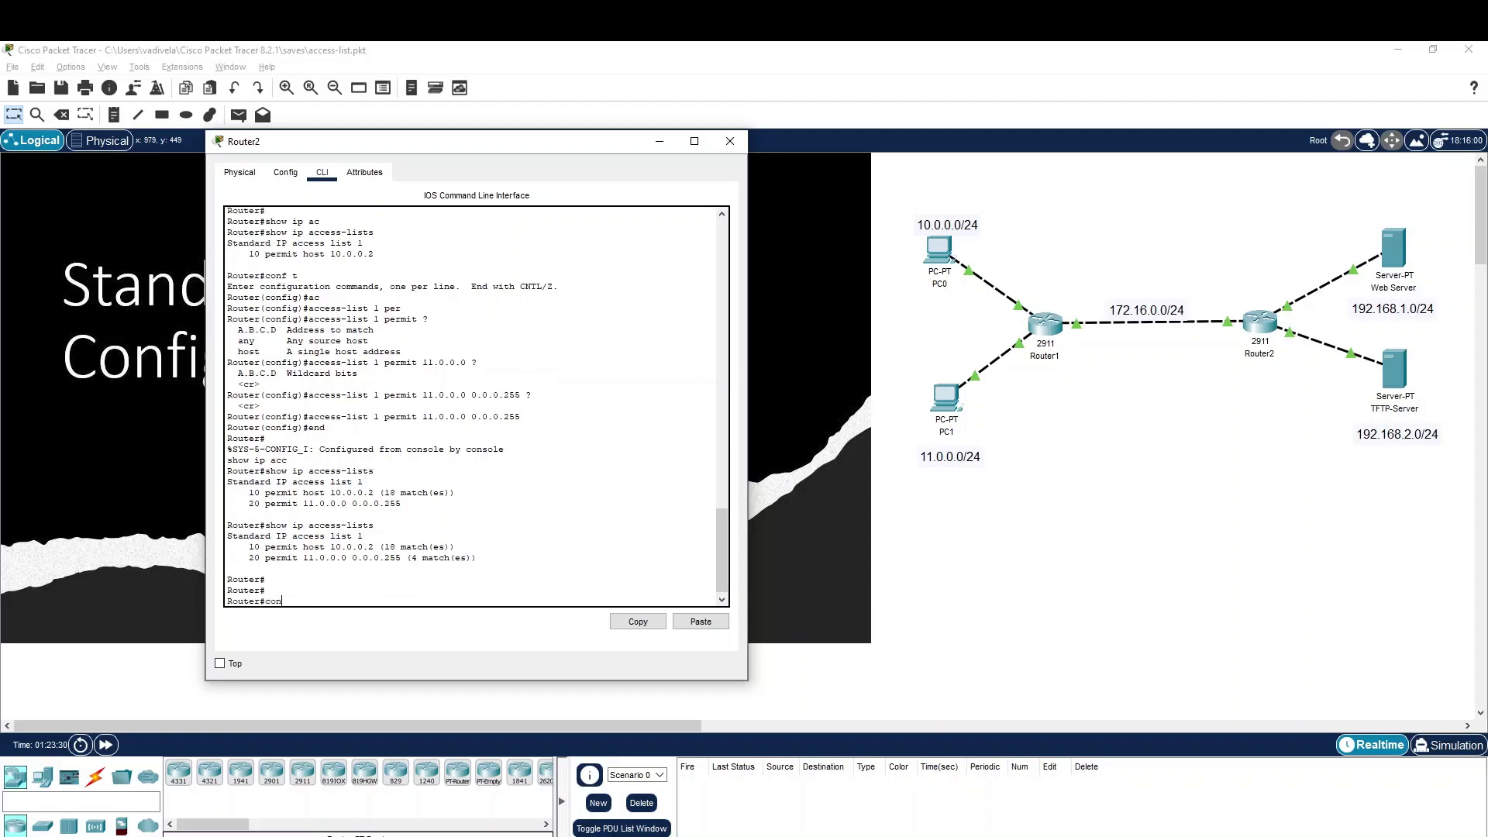
pyautogui.press('Return')
pyautogui.write('access-list 2 de')
pyautogui.press('Tab')
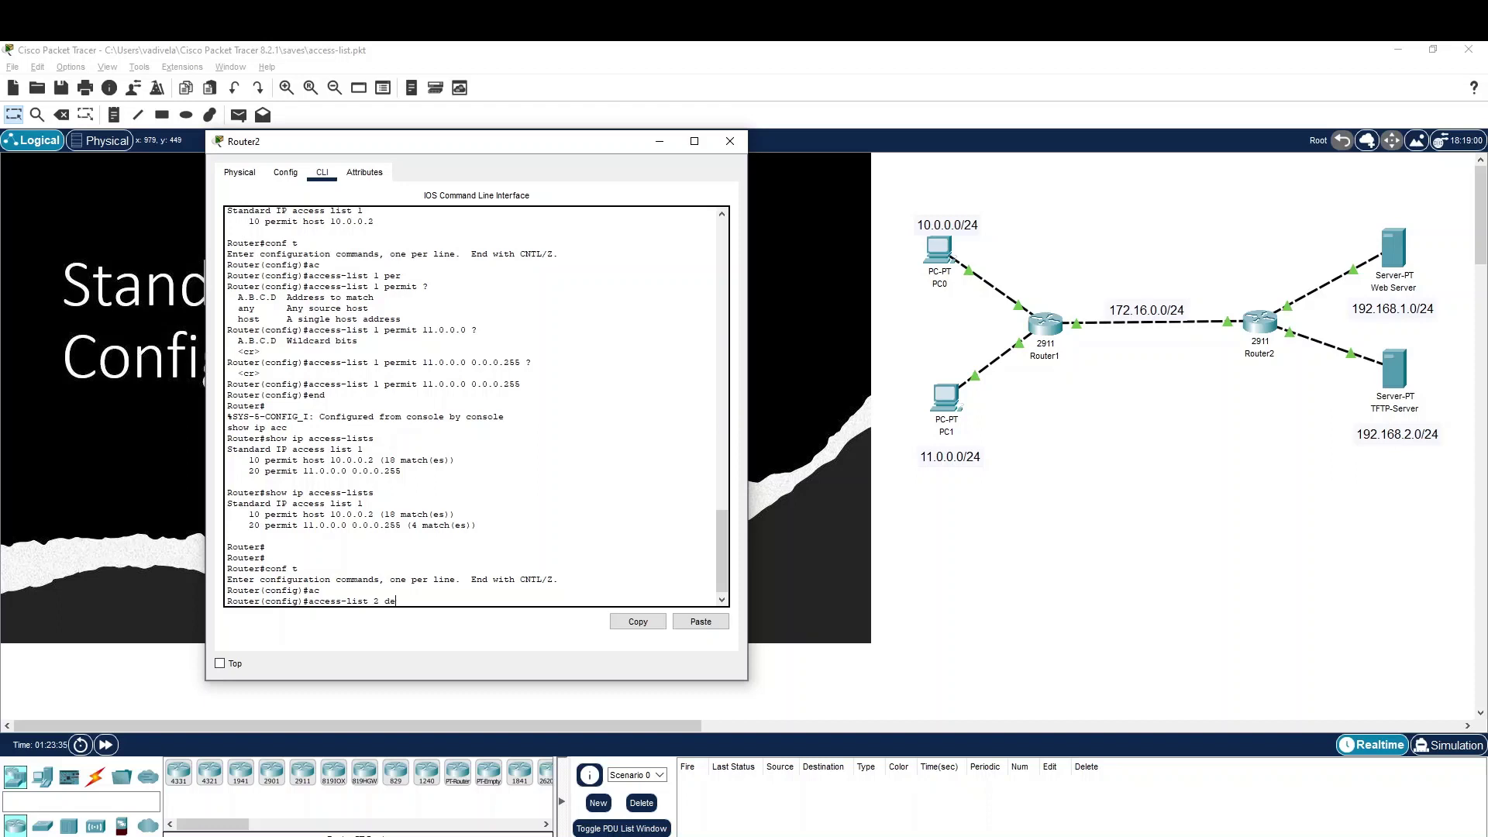
pyautogui.write('2 de')
pyautogui.press('Tab')
pyautogui.write('1')
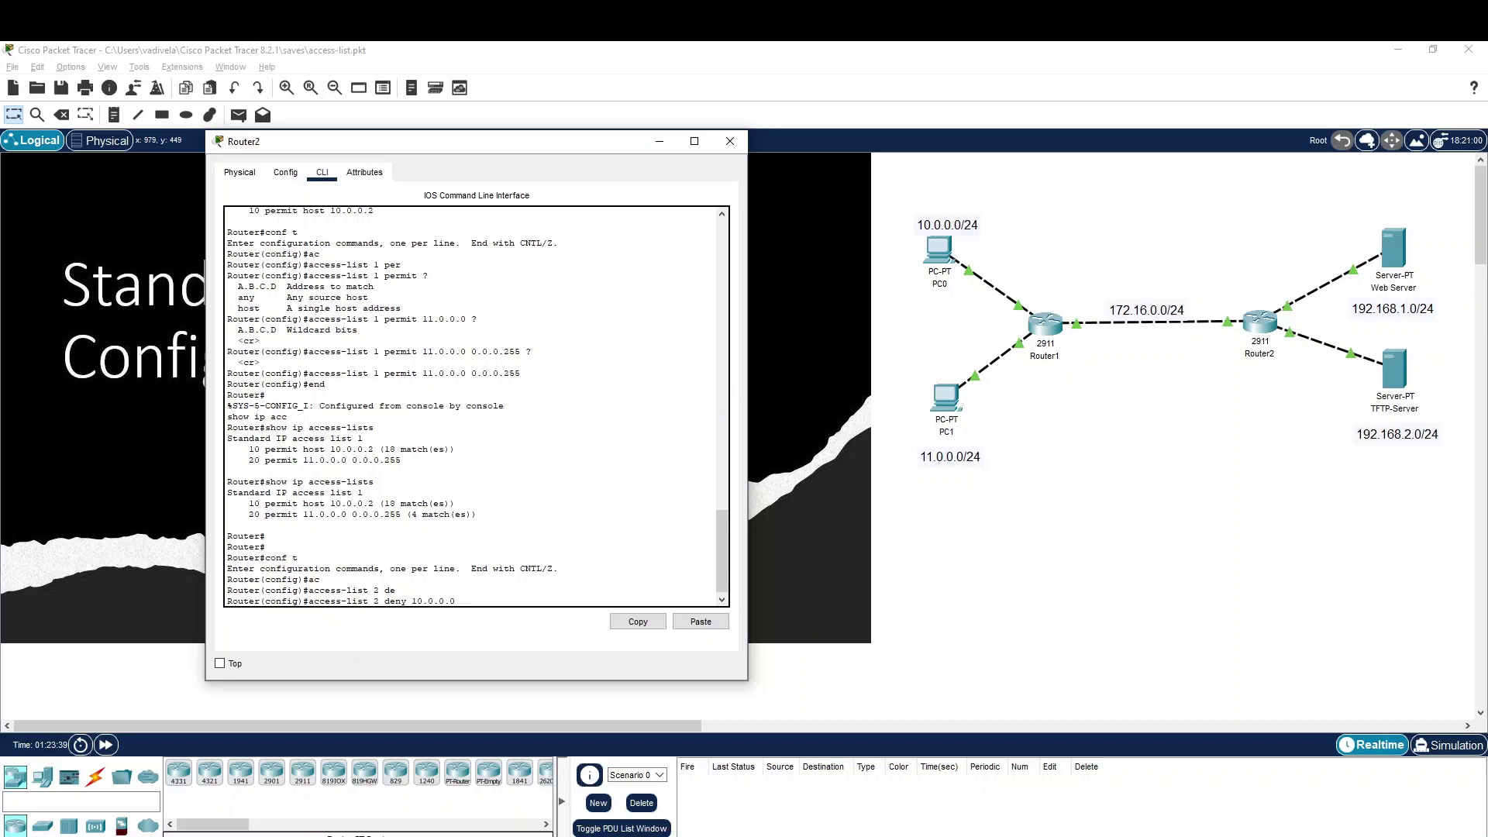
pyautogui.write('0.0.0.0 0.0.0.24455')
pyautogui.press('Return')
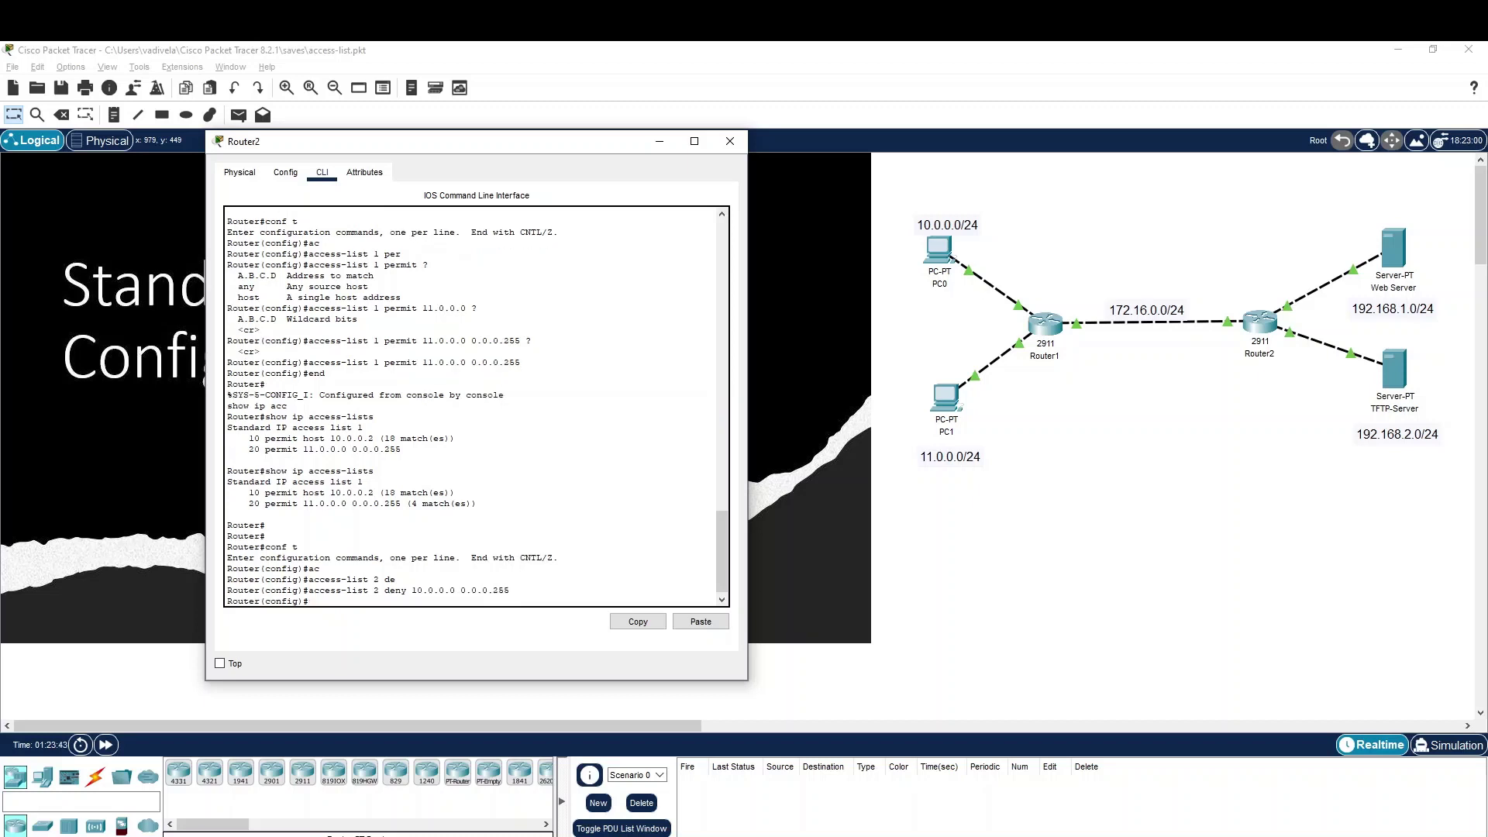
# Add an access list 2 entry permitting 11.0.0.0 with wildcard mask 0.0.0.255
pyautogui.write('acc')
pyautogui.press('Tab')
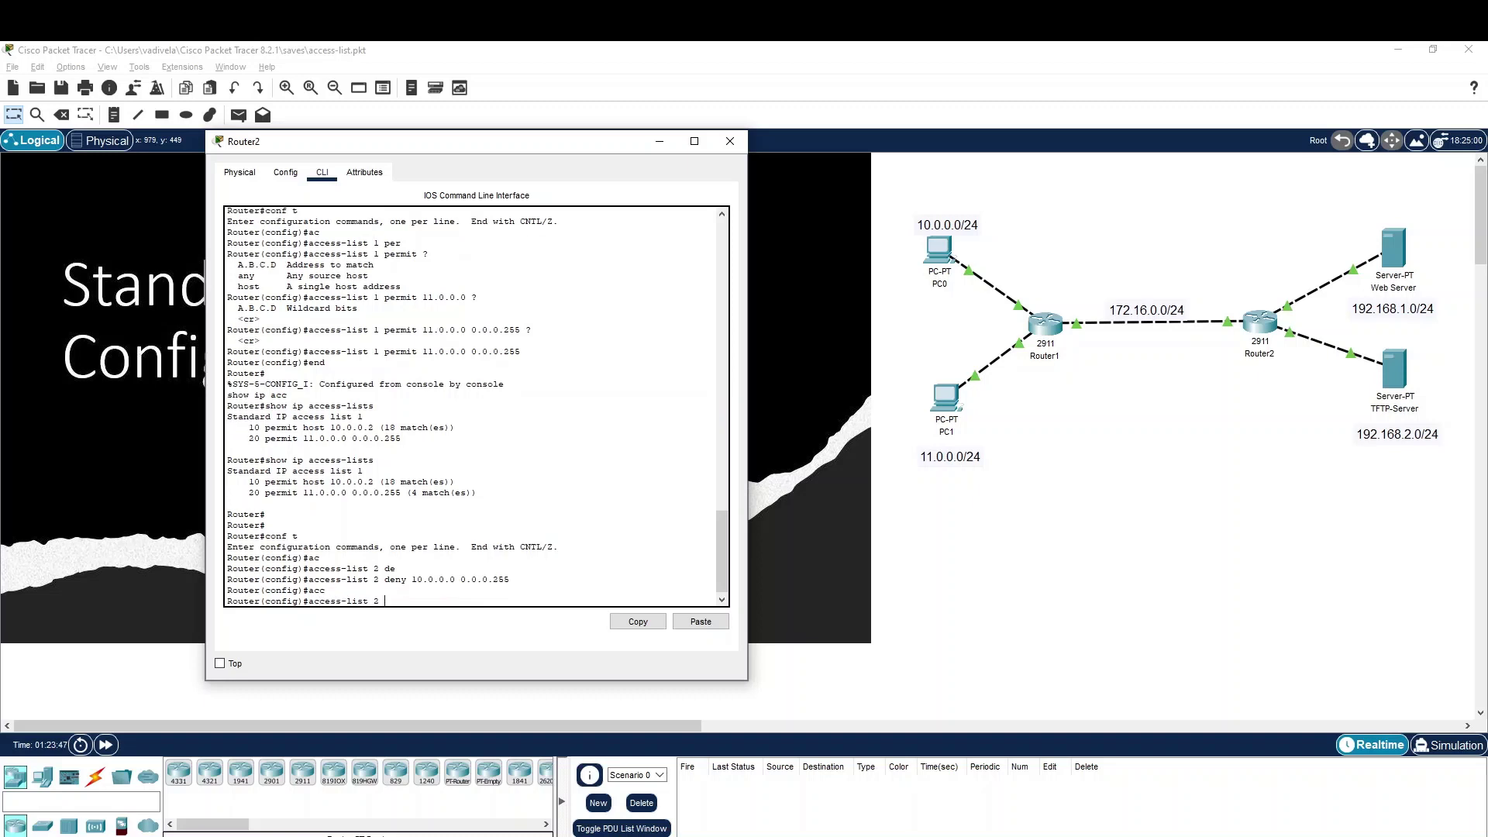
pyautogui.write('2 per')
pyautogui.press('Tab')
pyautogui.write('11')
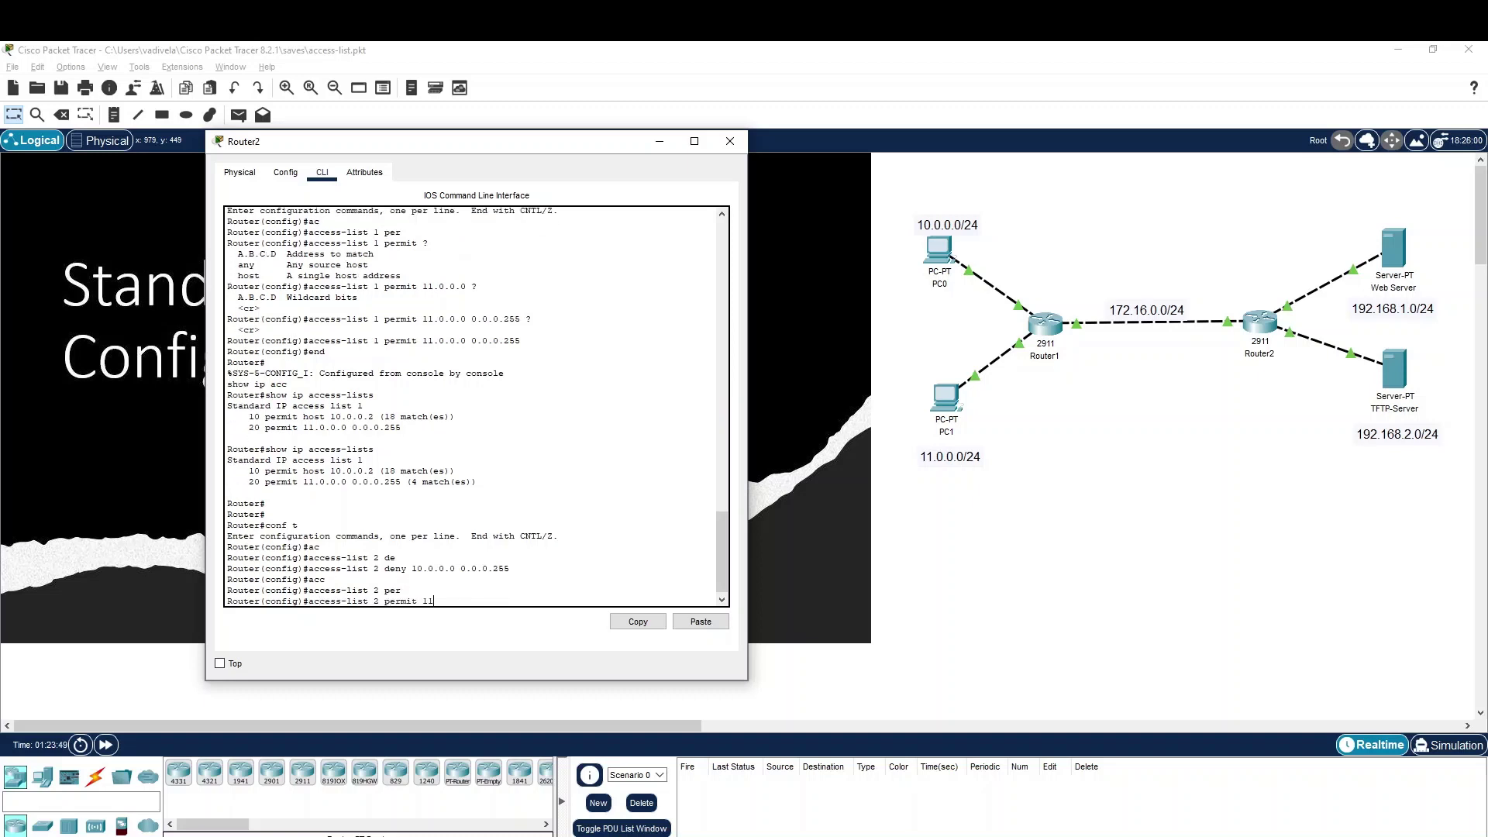
pyautogui.write('.0.0.0 0.0.0.255')
pyautogui.moveTo(493, 569)
pyautogui.mouseDown()
pyautogui.moveTo(510, 569)
pyautogui.moveTo(492, 568)
pyautogui.mouseUp()
pyautogui.click(326, 579)
pyautogui.click(325, 579)
pyautogui.press('Return')
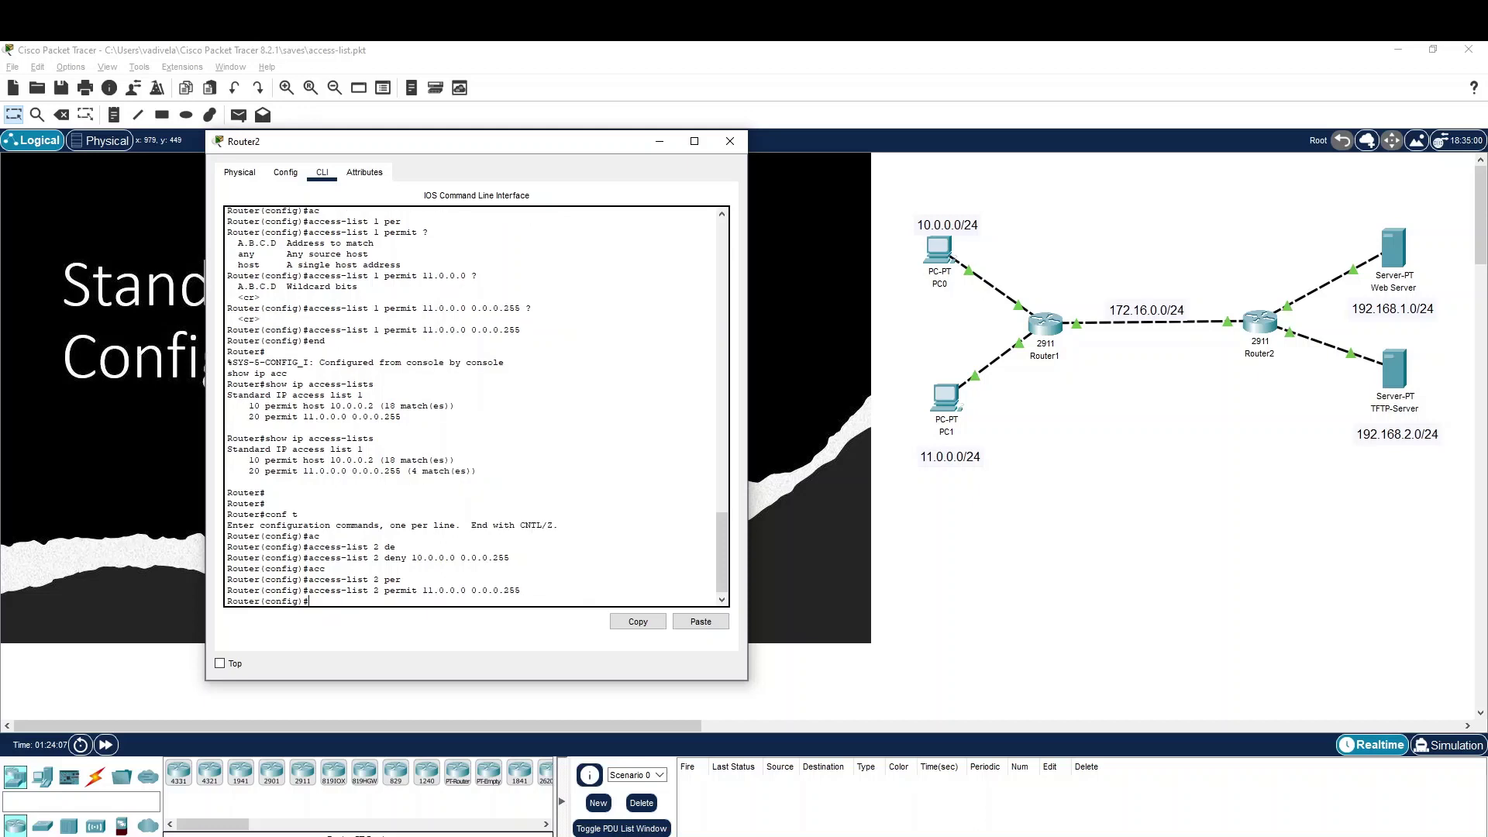
# Apply access list 2 outbound on interface gi0/2 and leave configuration mode
pyautogui.write('int gi0/2')
pyautogui.press('Return')
pyautogui.write('ip ac')
pyautogui.press('Tab')
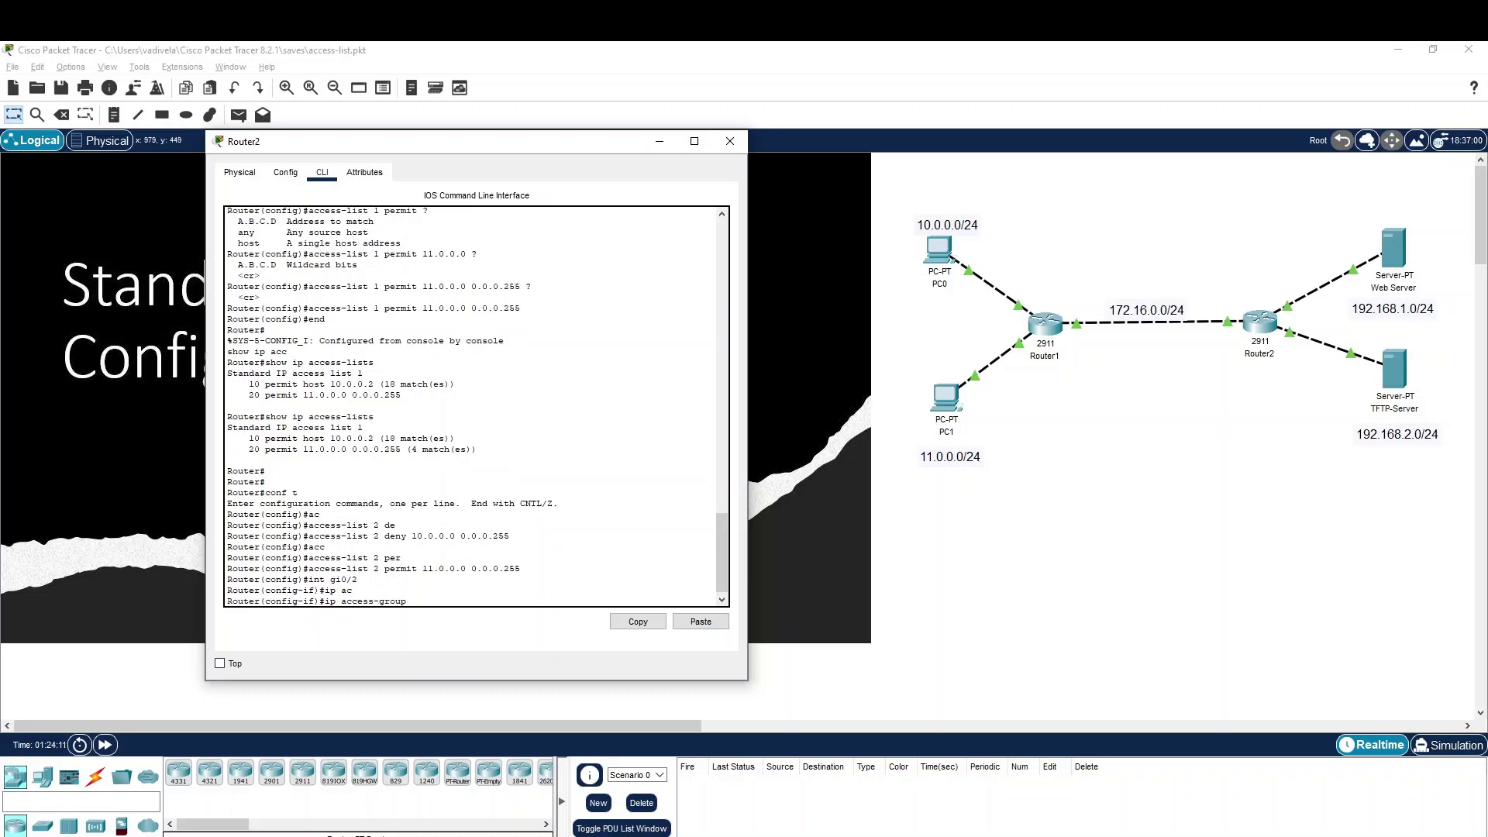
pyautogui.write('2 o')
pyautogui.press('Tab')
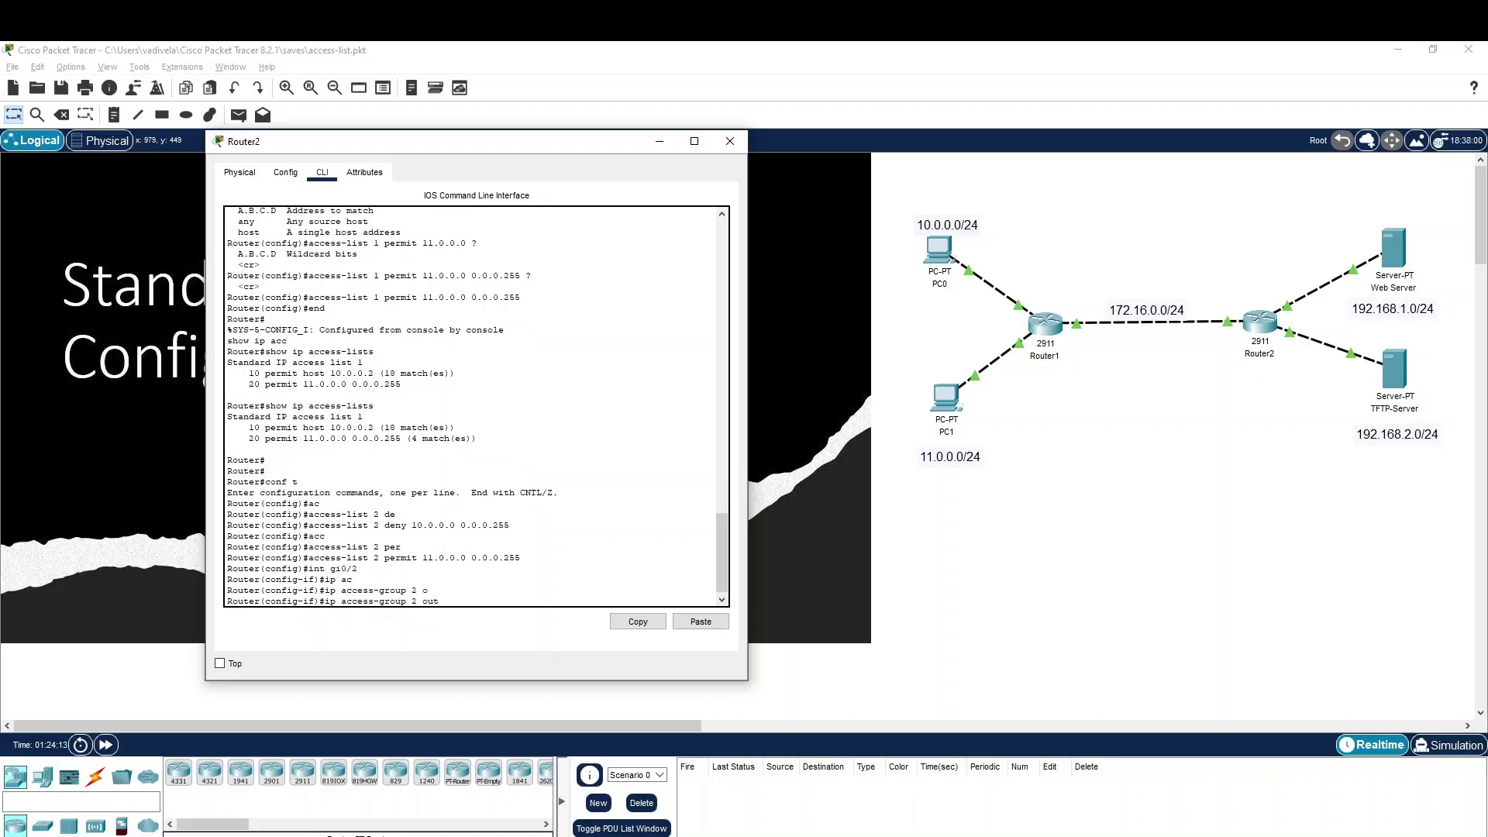
pyautogui.press('Return')
pyautogui.write('end')
pyautogui.press('Return')
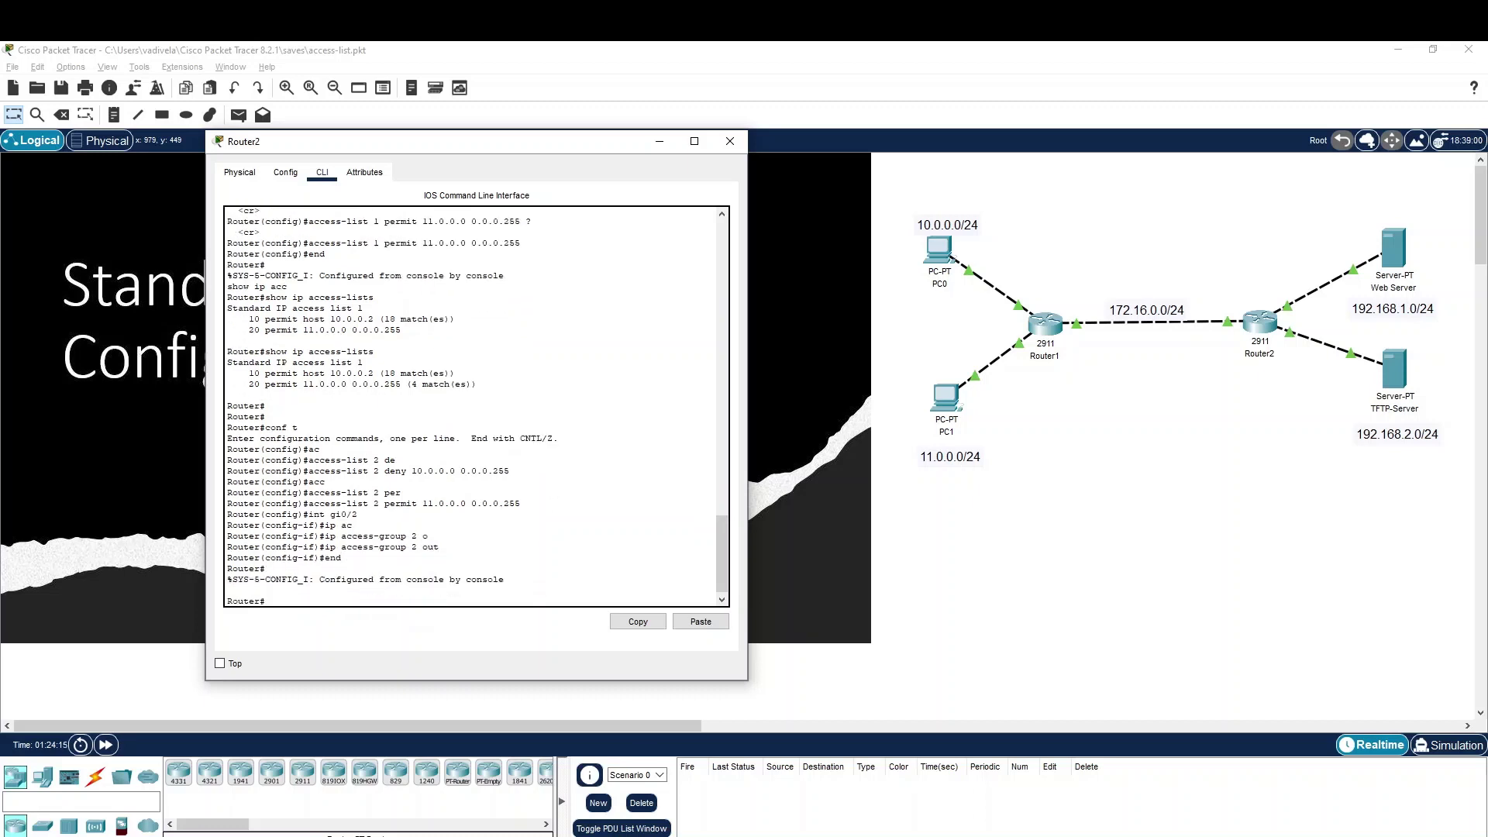
# Show all IP access lists and list 2 on its own, and examine the entries of list 2
pyautogui.press('Return')
pyautogui.press('Return')
pyautogui.press('Return')
pyautogui.write('show ip ac')
pyautogui.press('Tab')
pyautogui.press('Return')
pyautogui.press('Up')
pyautogui.write('2')
pyautogui.press('Return')
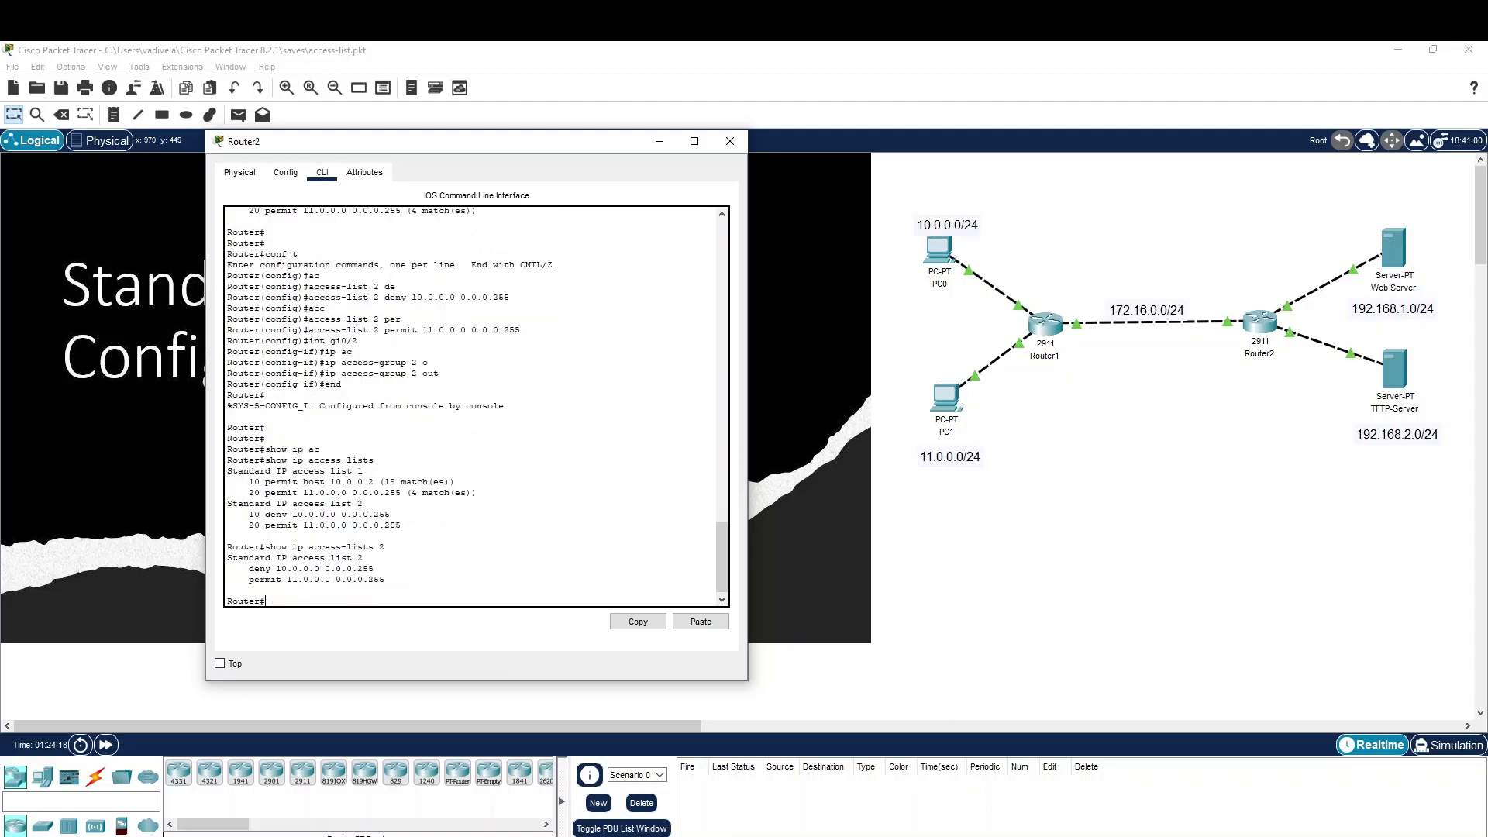
pyautogui.moveTo(385, 547); pyautogui.dragTo(368, 547)
pyautogui.click(383, 547)
pyautogui.moveTo(385, 579); pyautogui.dragTo(249, 578)
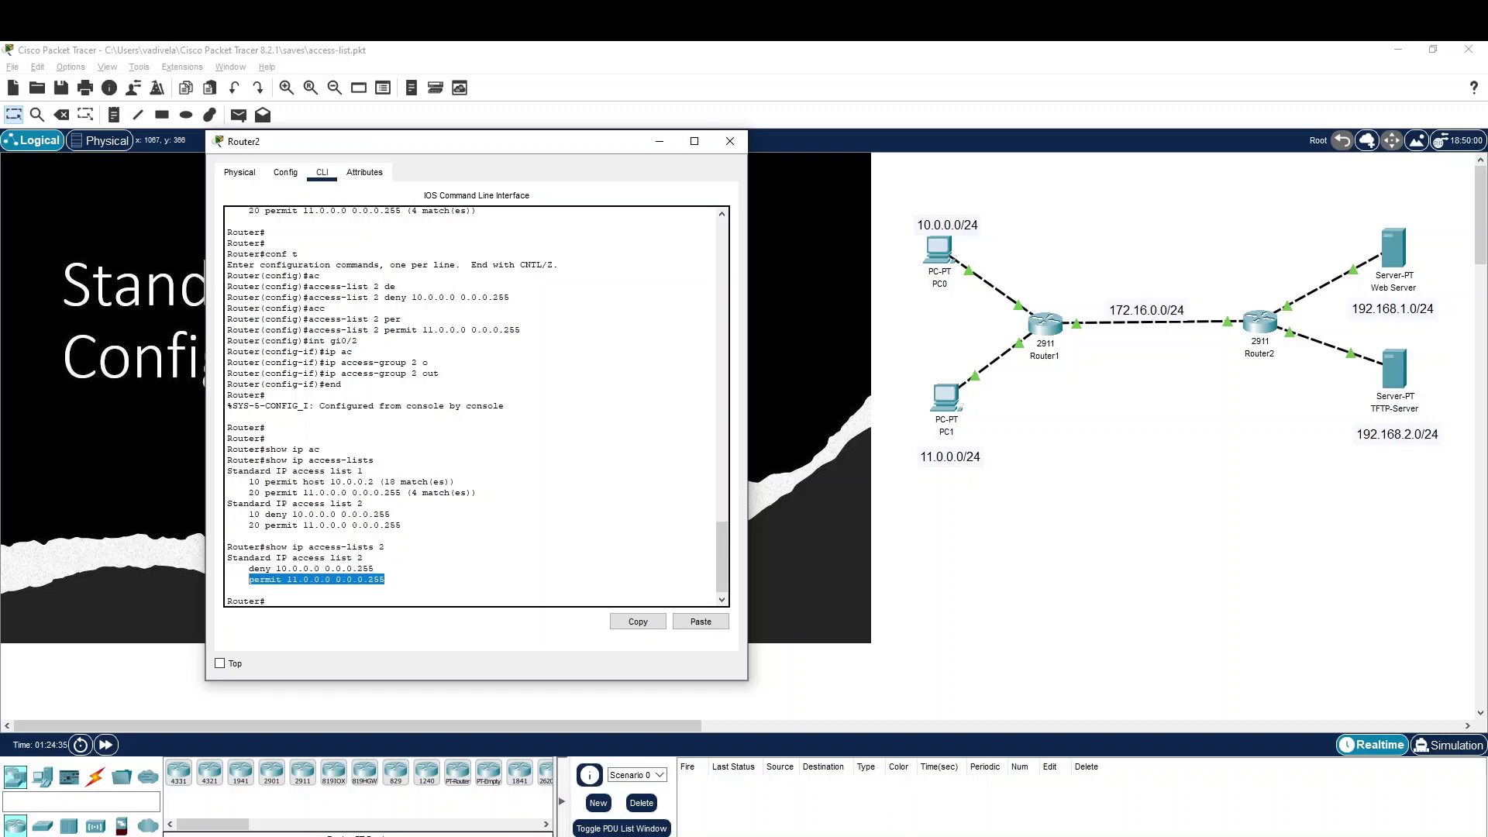
pyautogui.hotkey('ctrl', 'c')
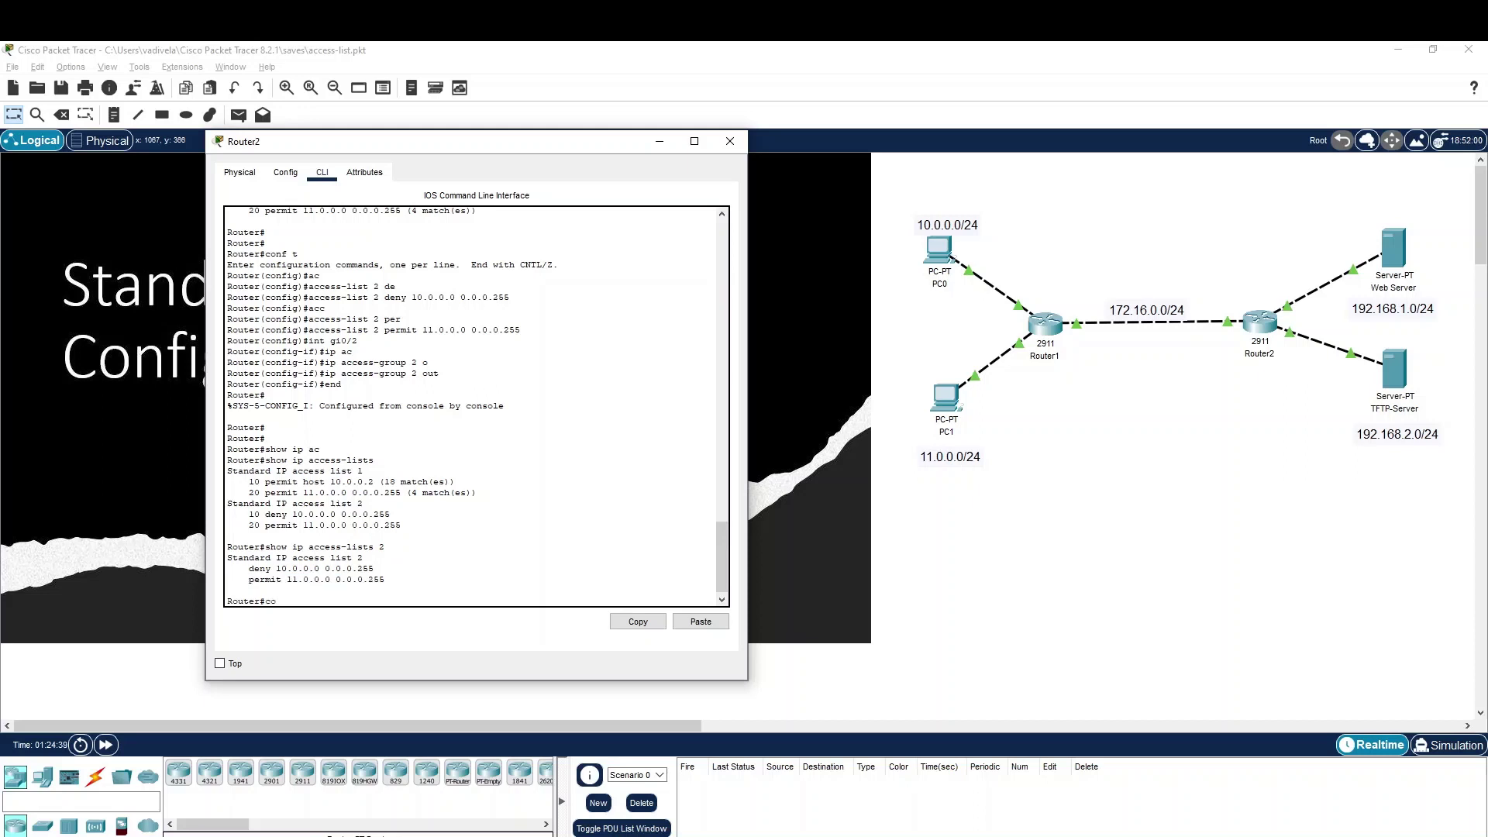
# Enter global configuration mode on Router2 and compose a deny any entry for access list 2
pyautogui.press('Return')
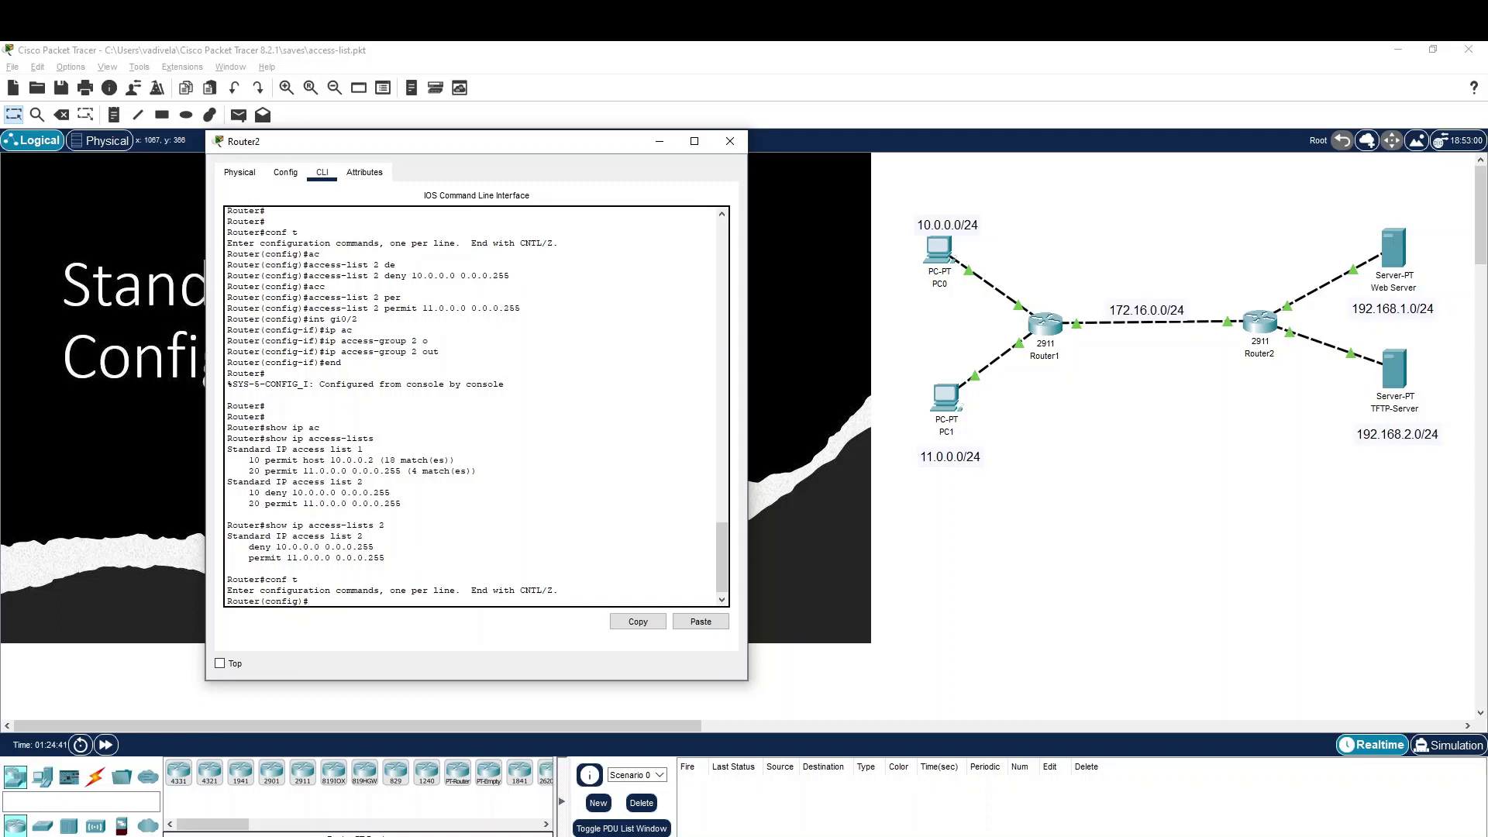
pyautogui.write('ac')
pyautogui.press('Tab')
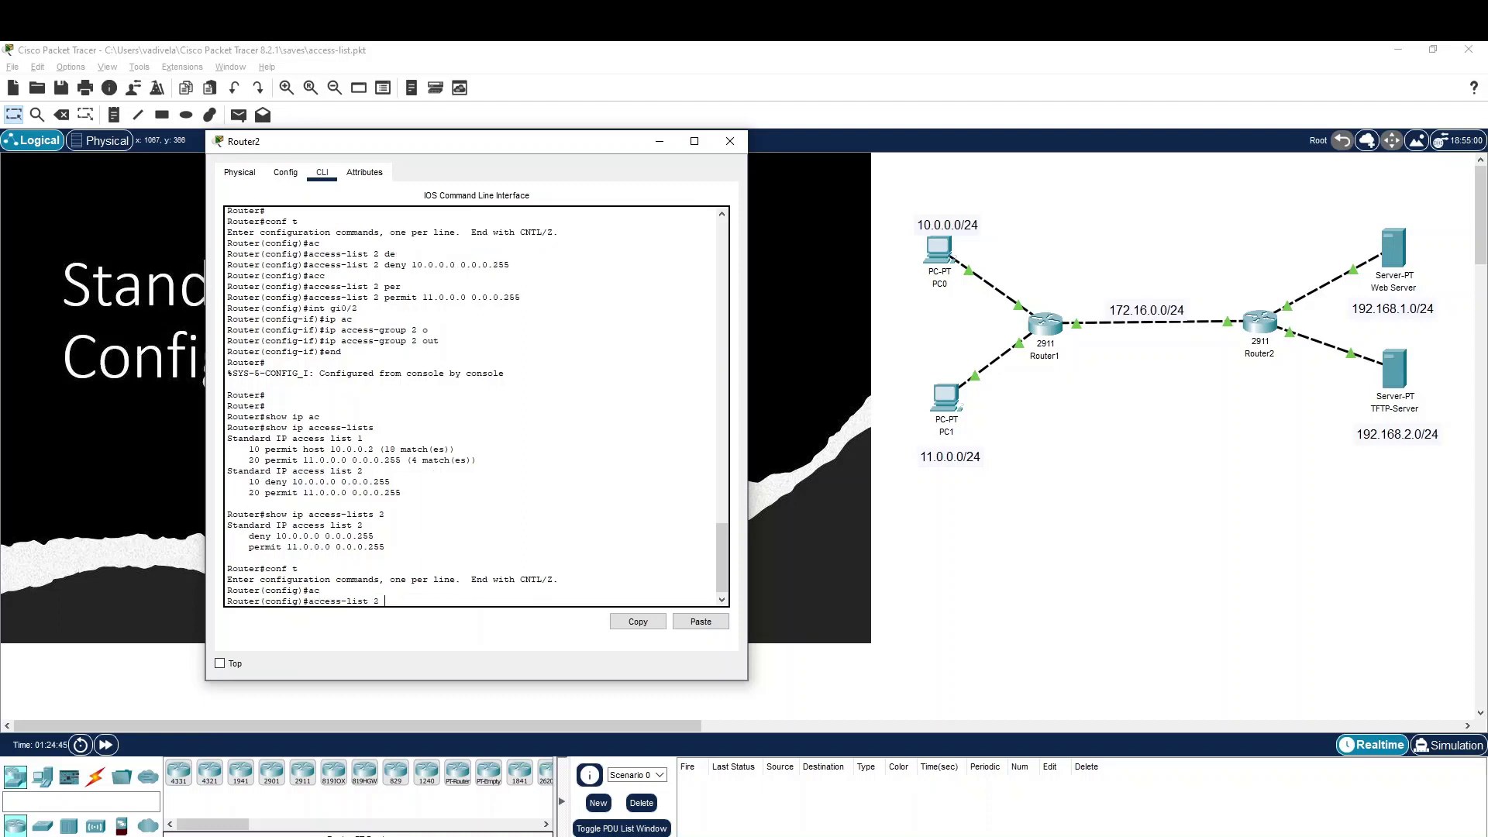
pyautogui.write('e')
pyautogui.press('Tab')
pyautogui.write('an')
pyautogui.press('Tab')
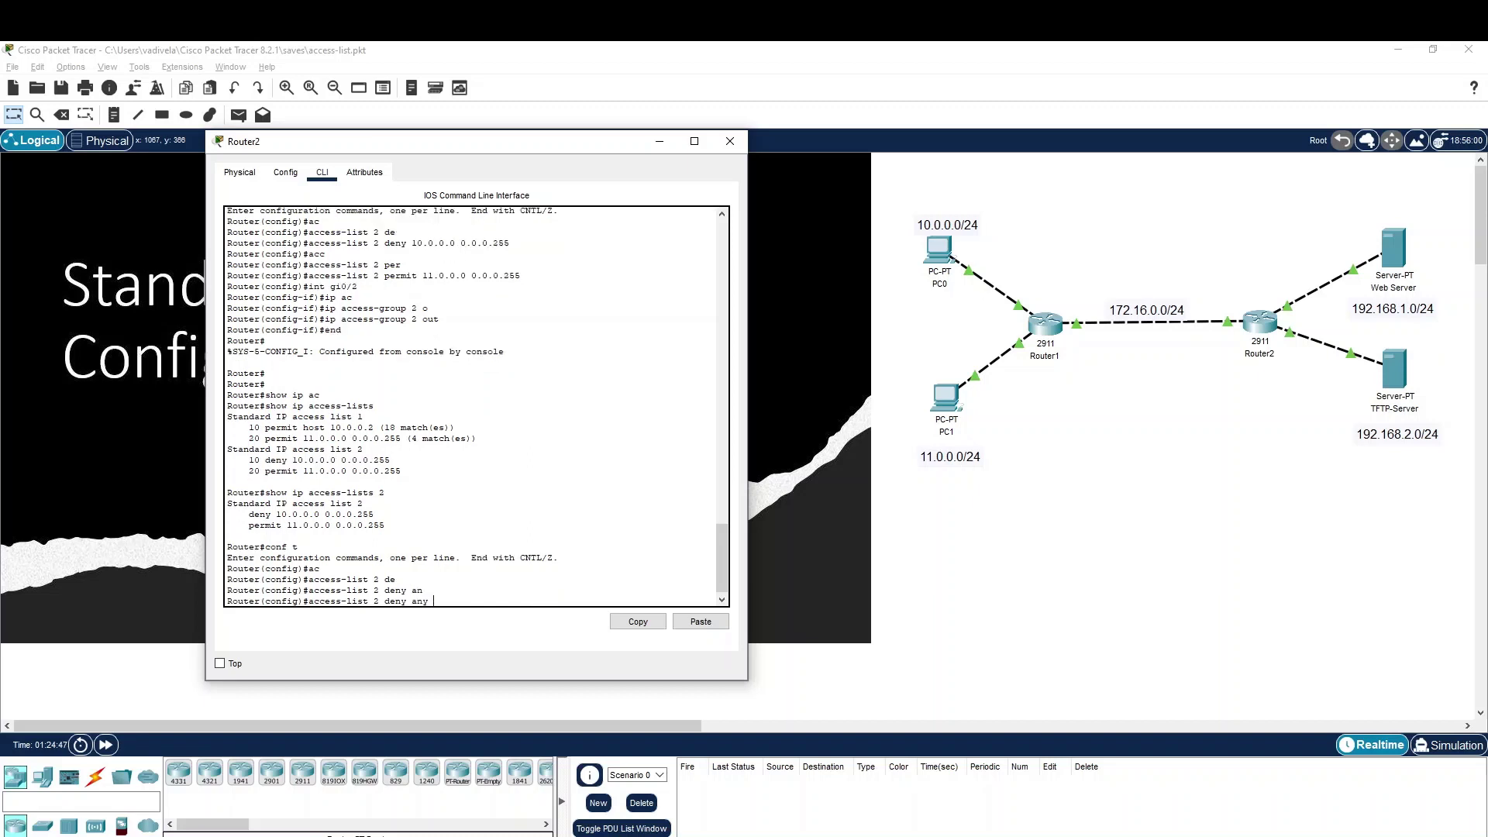
# Check for further options, submit the deny any entry for access list 2 and leave configuration mode
pyautogui.write('j')
pyautogui.press('Tab')
pyautogui.press('BackSpace')
pyautogui.press('Tab')
pyautogui.write('?')
pyautogui.press('Return')
pyautogui.write('en')
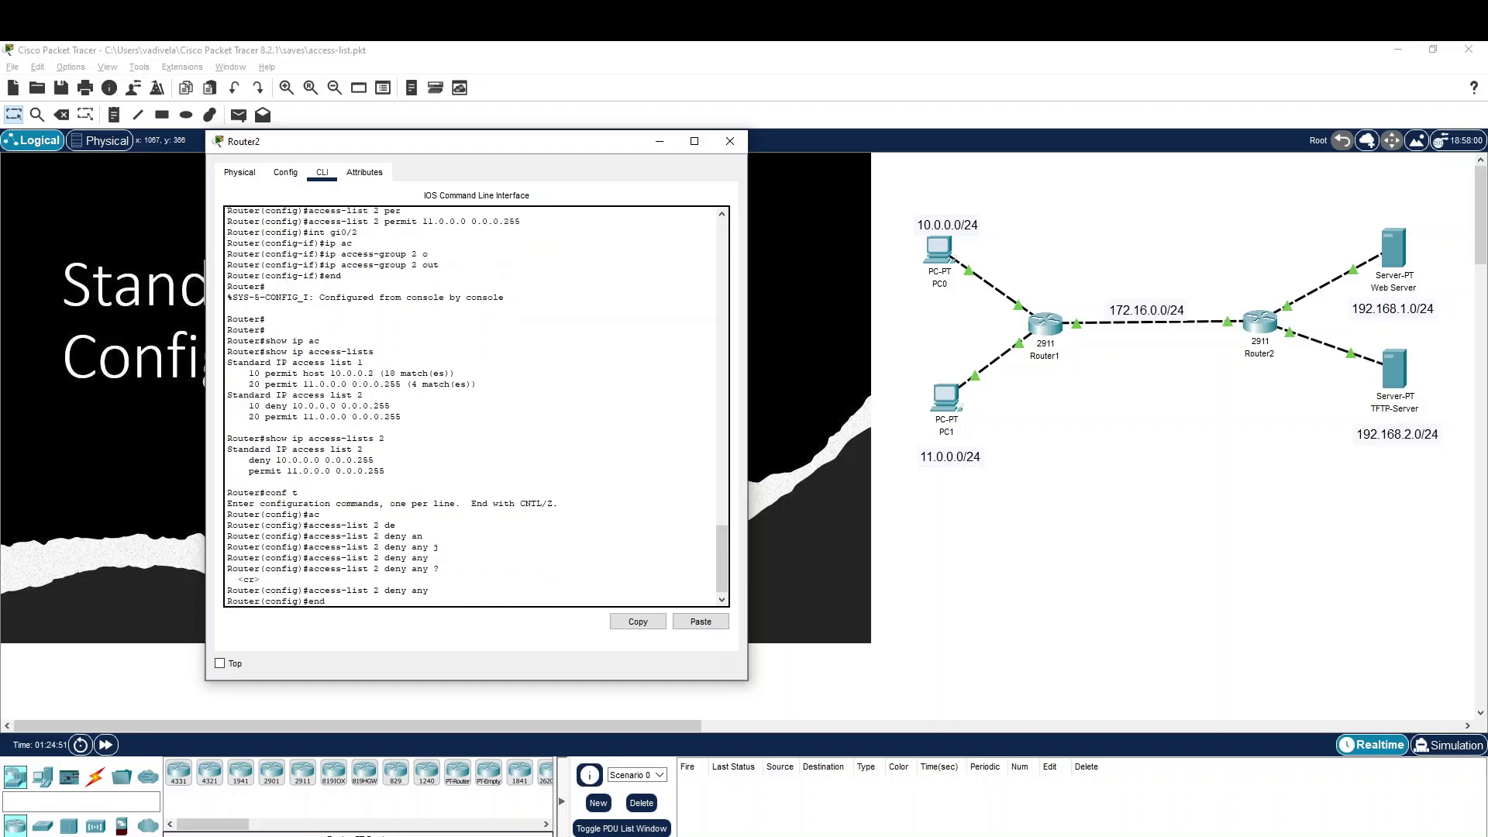
pyautogui.write('d')
pyautogui.press('Return')
# Show all IP access lists on Router2, followed by access list 2 alone
pyautogui.write('show ip ac')
pyautogui.press('Tab')
pyautogui.press('Return')
pyautogui.press('Up')
pyautogui.write('2')
pyautogui.press('Return')
# Review the order of access list 2's entries, from the 10.0.0.0 deny down to the deny any
pyautogui.moveTo(248, 558); pyautogui.dragTo(374, 558)
pyautogui.moveTo(238, 569); pyautogui.dragTo(374, 558)
pyautogui.hotkey('ctrl', 'c')
pyautogui.hotkey('ctrl', 'c')
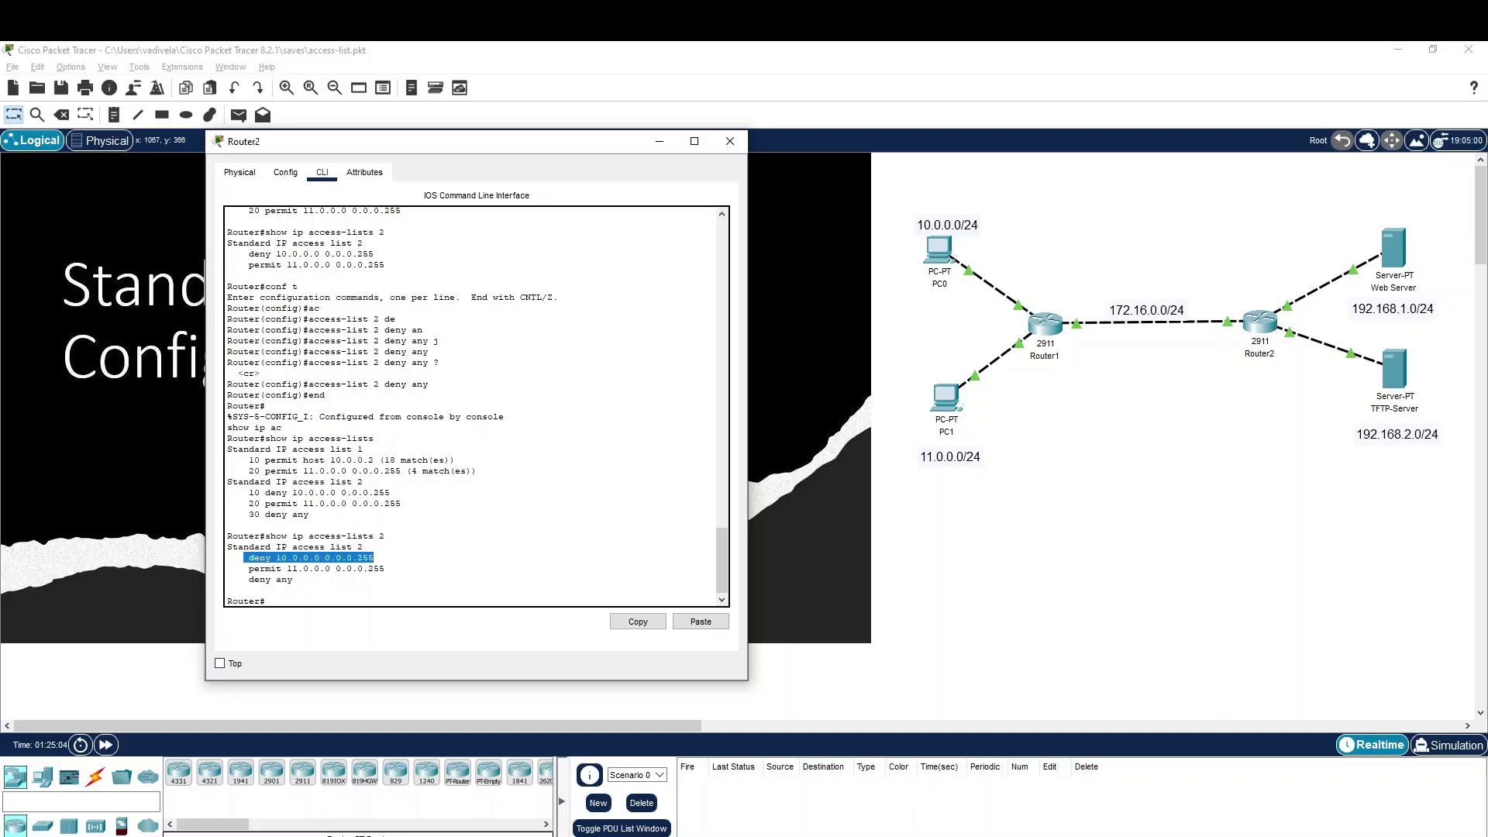
pyautogui.moveTo(244, 579); pyautogui.dragTo(293, 579)
pyautogui.click(293, 580)
pyautogui.moveTo(227, 557); pyautogui.dragTo(293, 580)
pyautogui.click(293, 579)
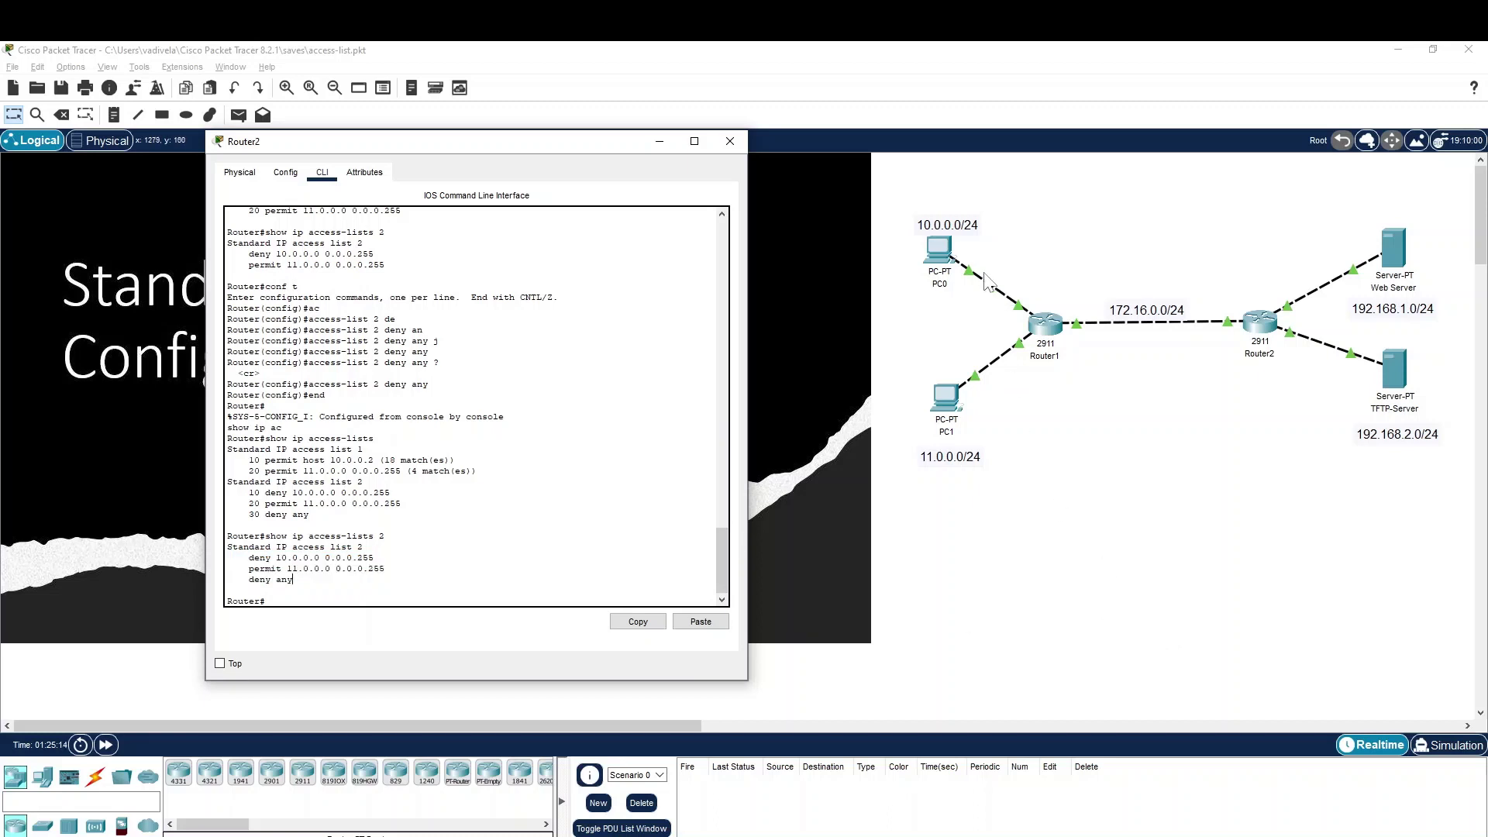
# Close PC0's web browser and ping the TFTP server at 192.168.2.2 from its command prompt
pyautogui.click(940, 264)
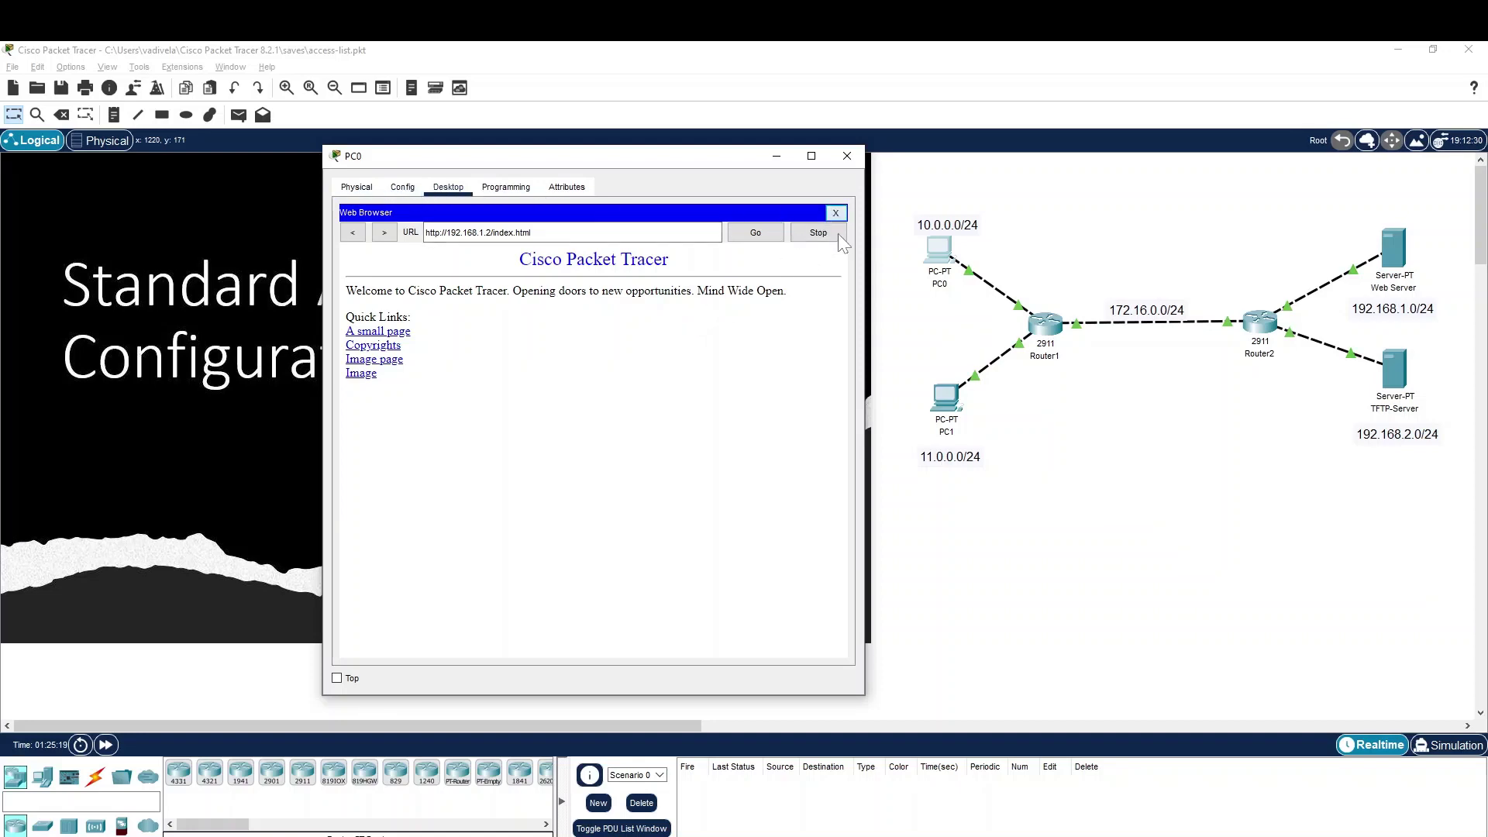
pyautogui.click(836, 213)
pyautogui.click(687, 263)
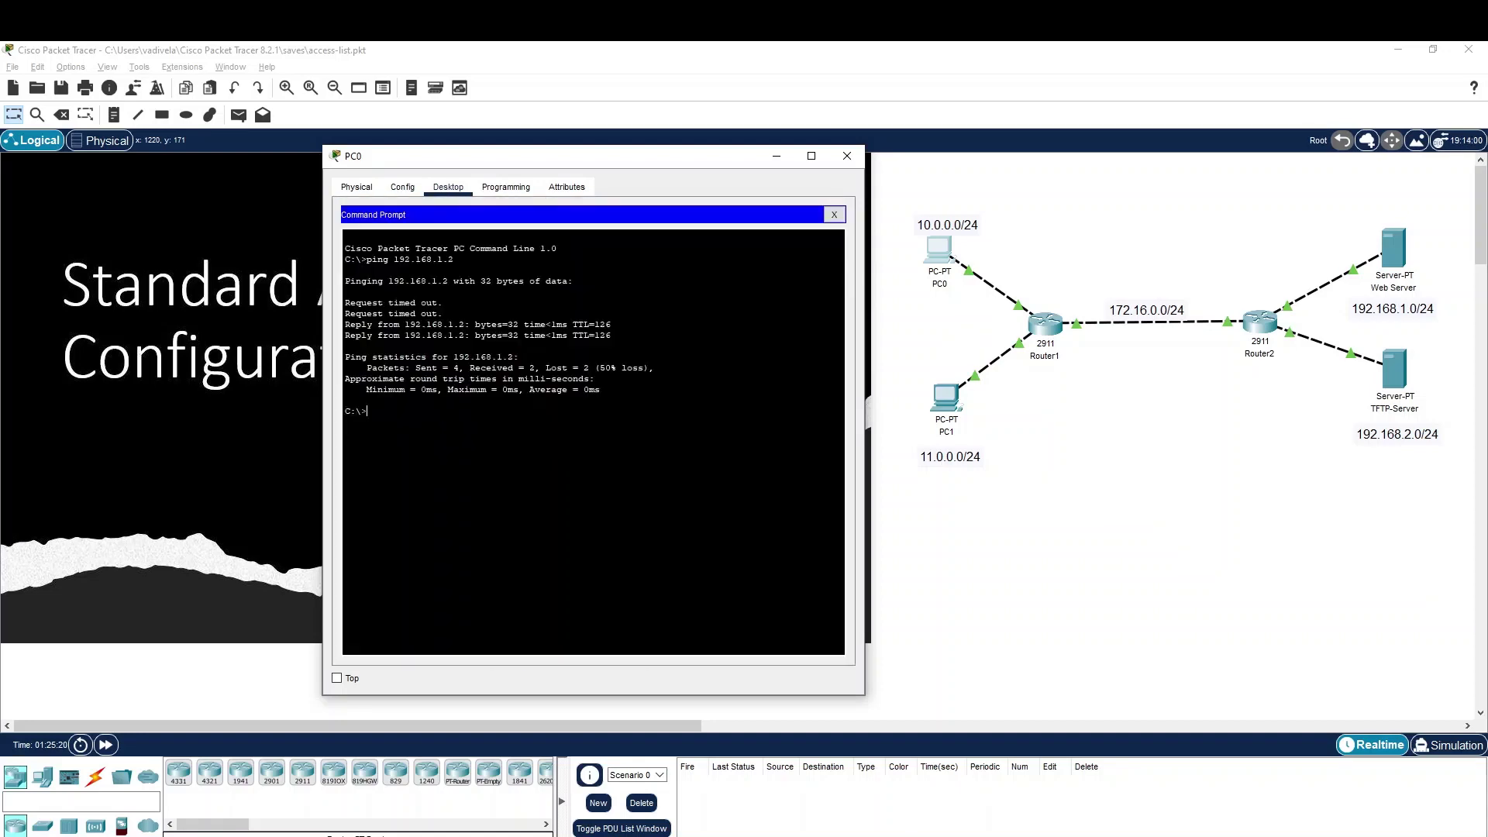
pyautogui.press('Up')
pyautogui.press('BackSpace')
pyautogui.write('2.168.2.2')
pyautogui.press('Return')
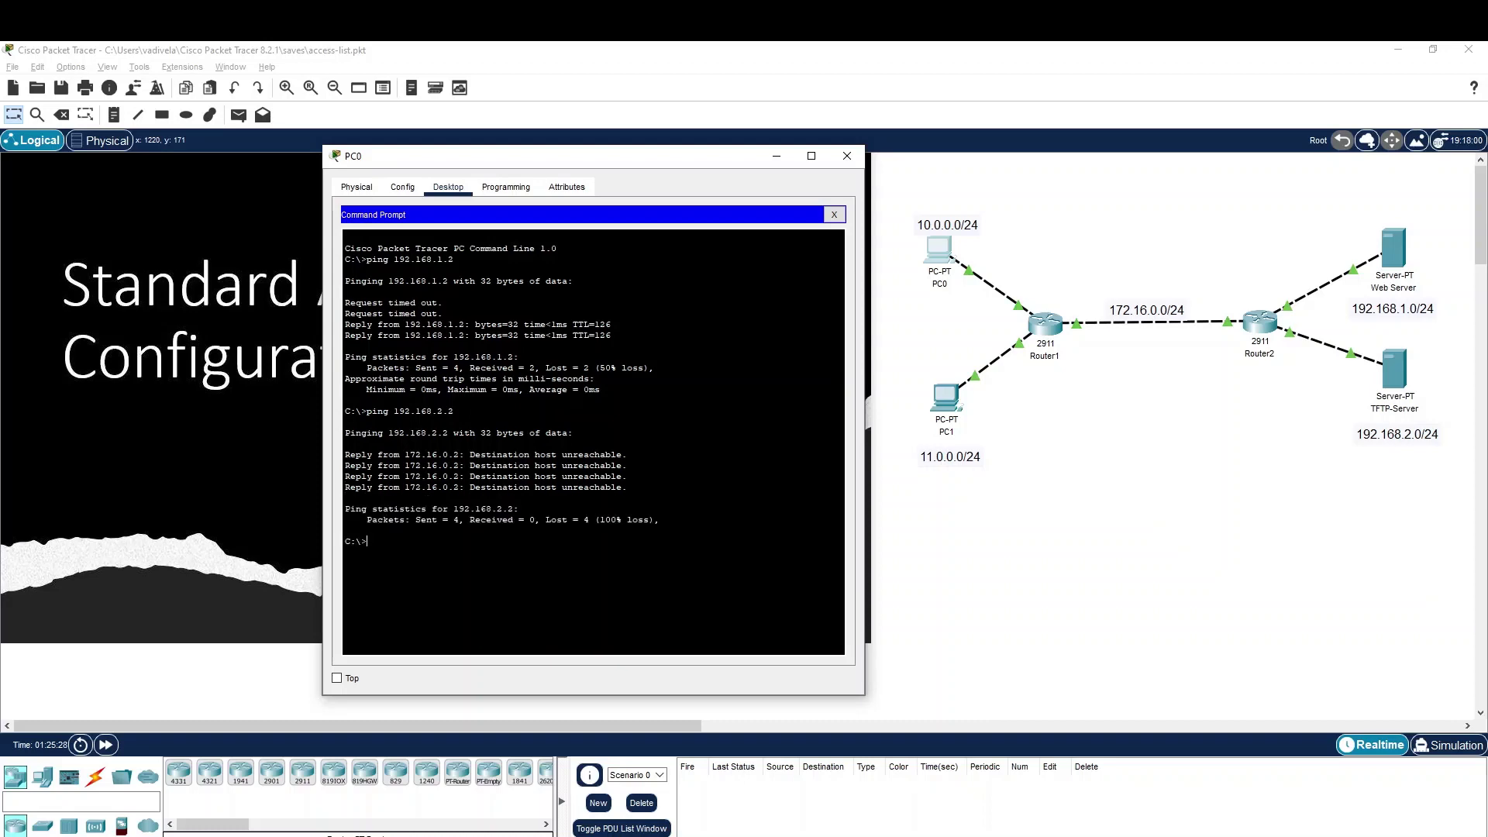
# Ping the TFTP server at 192.168.2.2 from PC1's command prompt, move the PC1 window clear of the topology and close the prompt
pyautogui.click(959, 403)
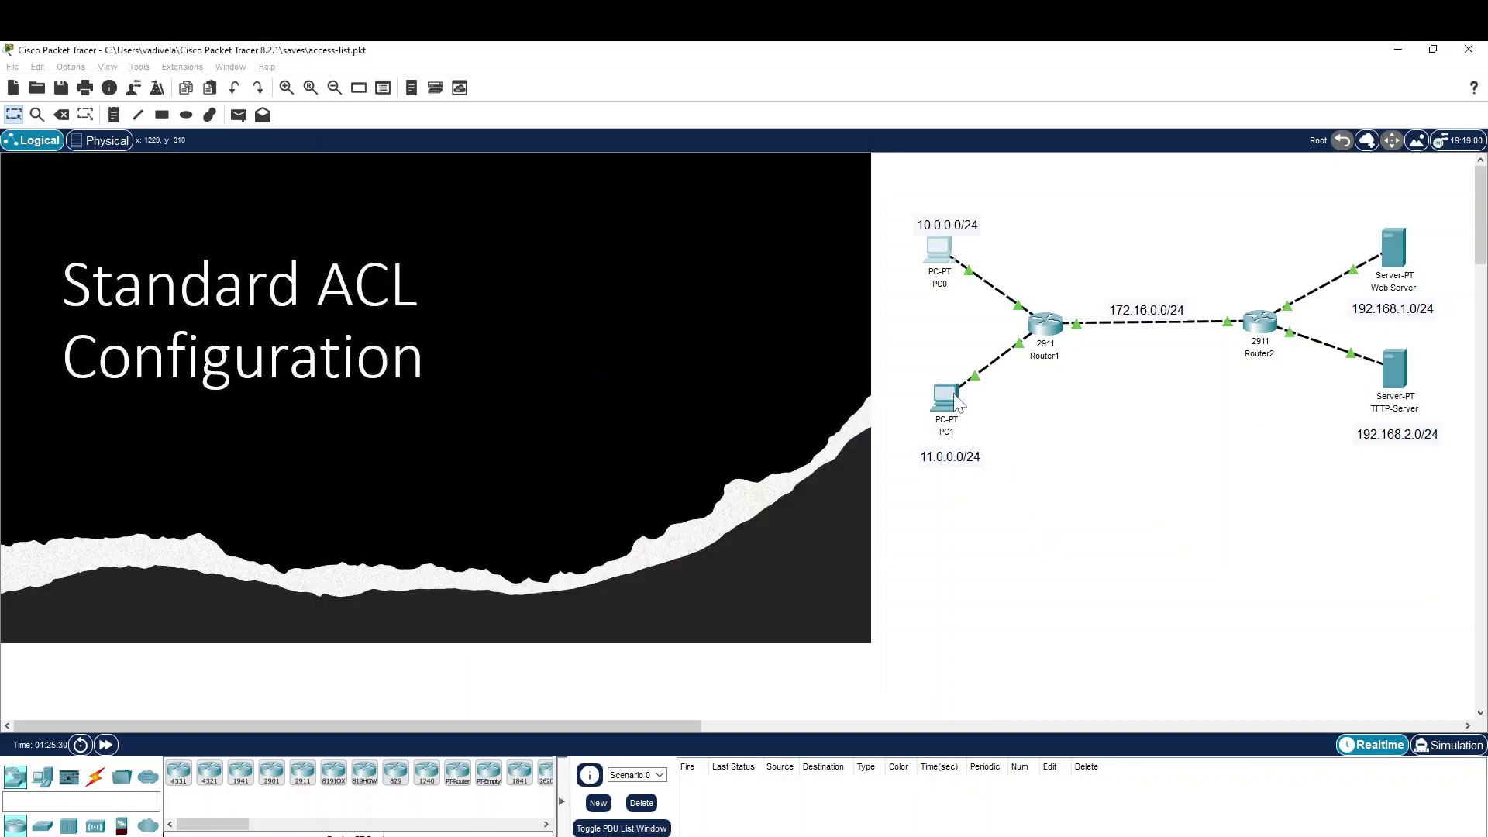
pyautogui.click(959, 403)
pyautogui.press('Up')
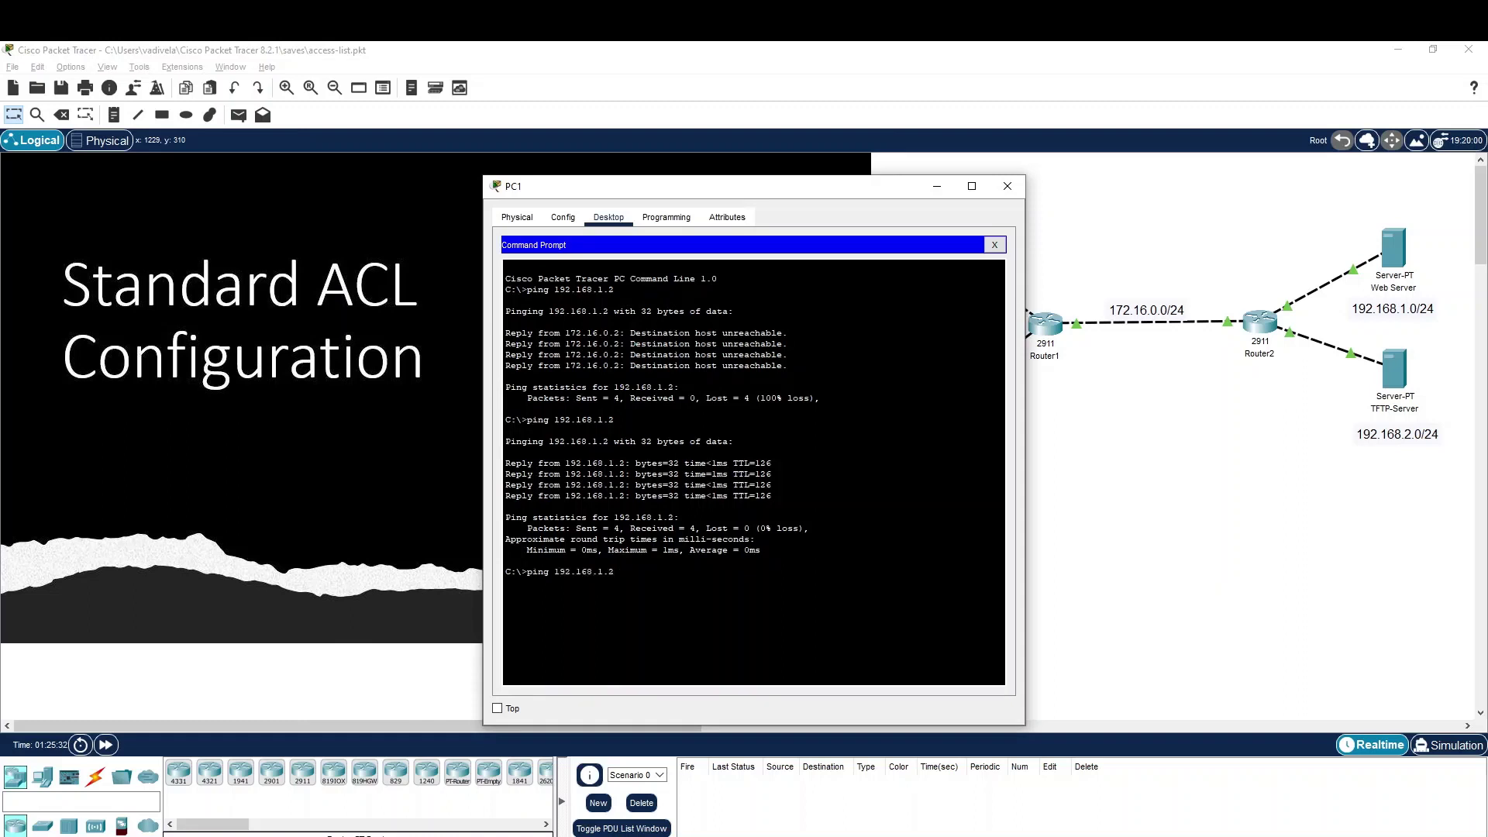
pyautogui.press('BackSpace')
pyautogui.write('2')
pyautogui.press('Return')
pyautogui.moveTo(674, 192); pyautogui.dragTo(609, 106)
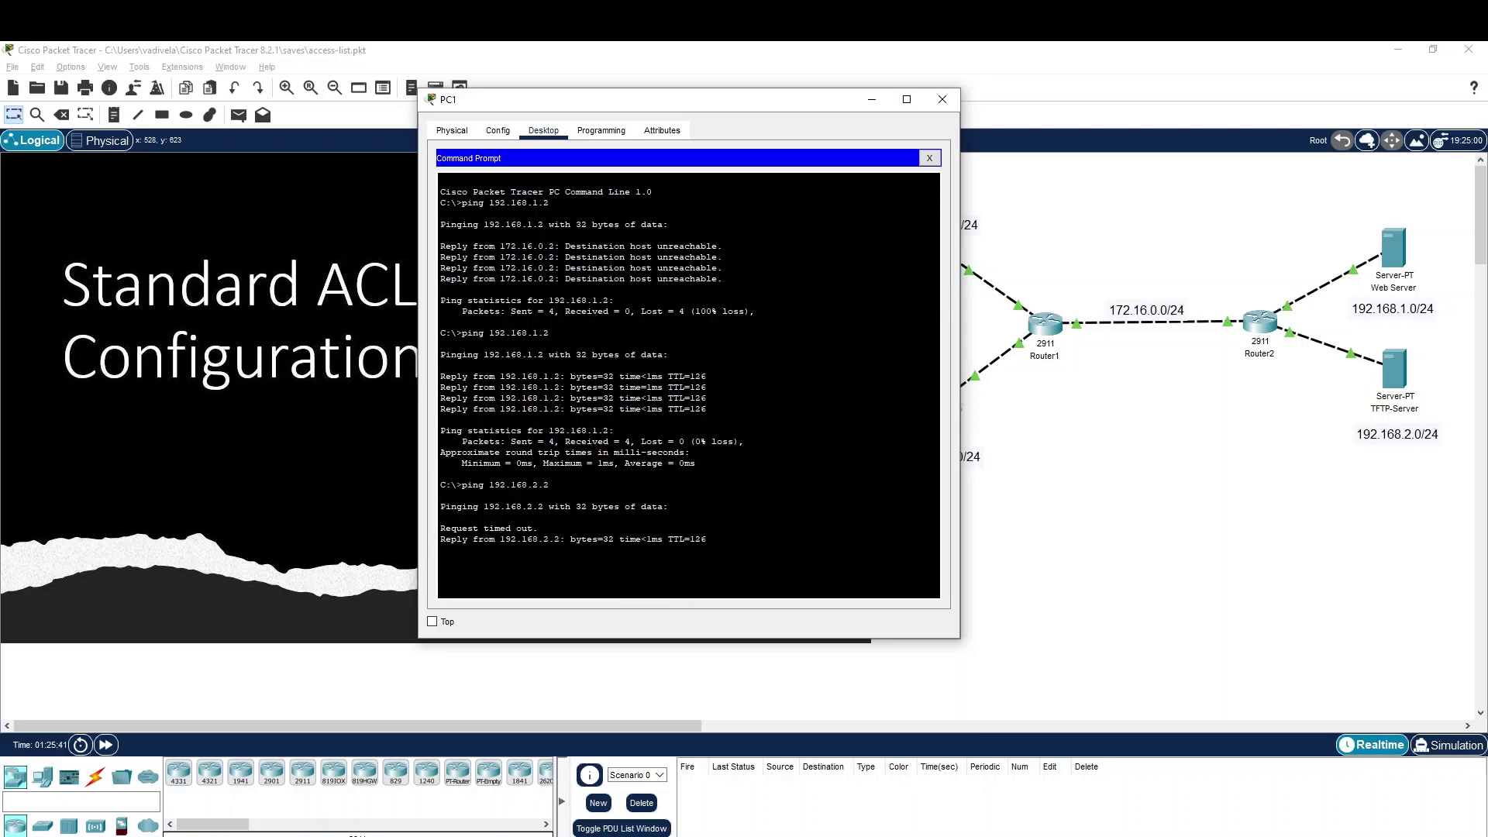
pyautogui.moveTo(753, 105); pyautogui.dragTo(561, 139)
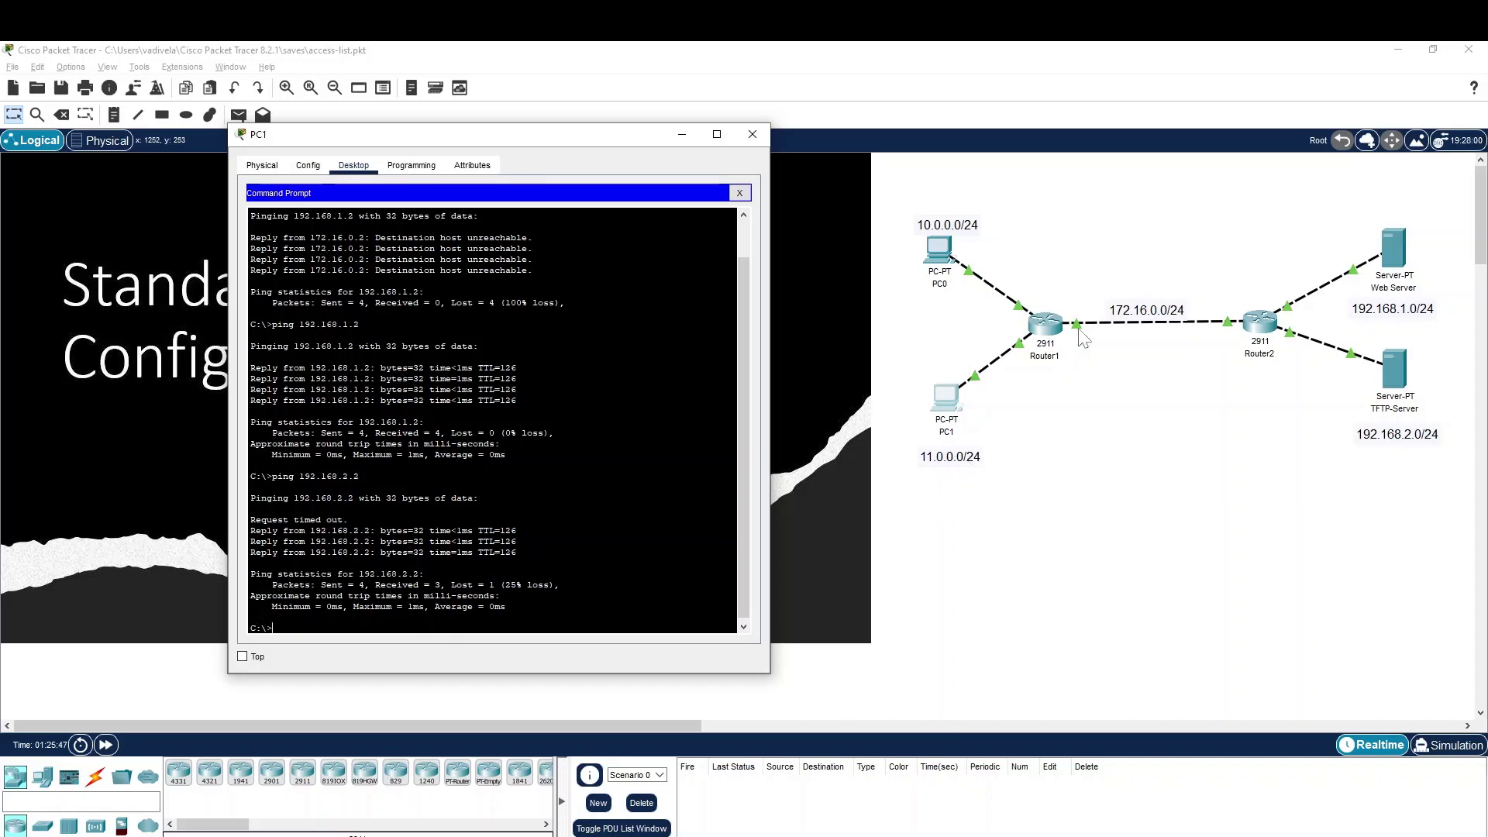
pyautogui.click(740, 193)
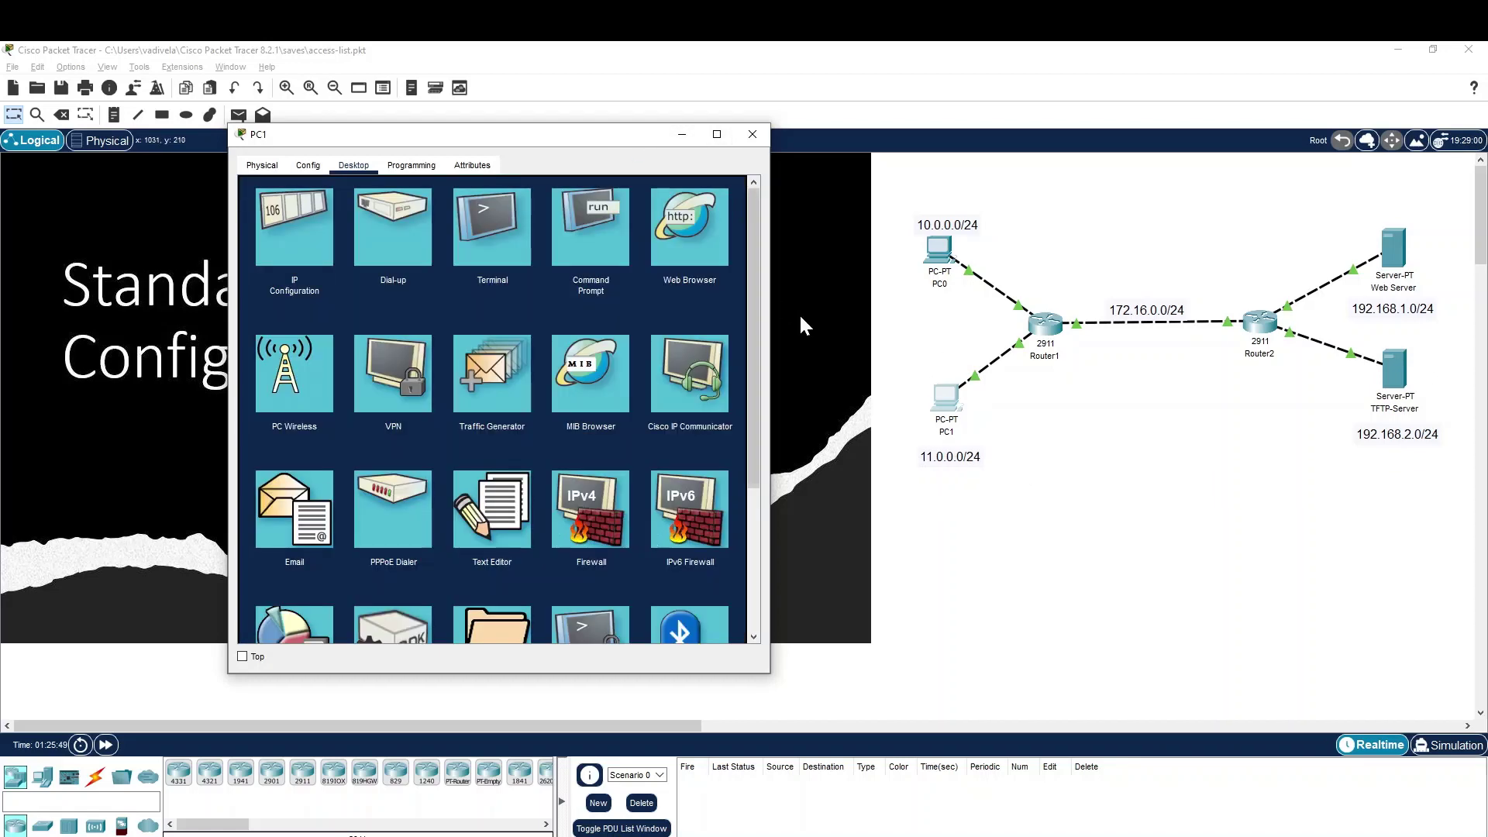
# Reopen Router2's command line and show all IP access lists to check the match counts following the pings
pyautogui.click(1170, 512)
pyautogui.click(1259, 324)
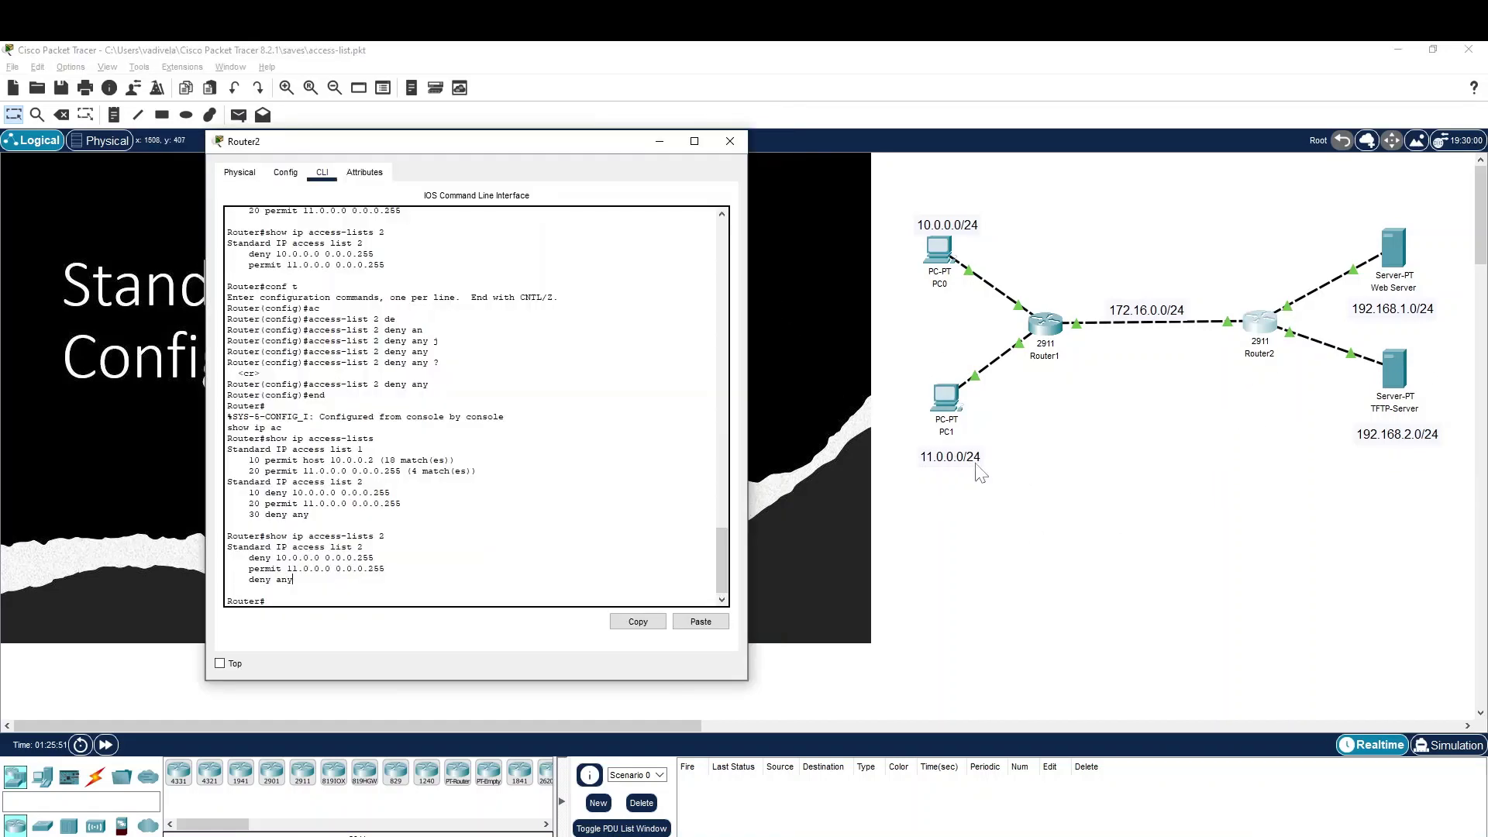
pyautogui.press('Return')
pyautogui.press('Up')
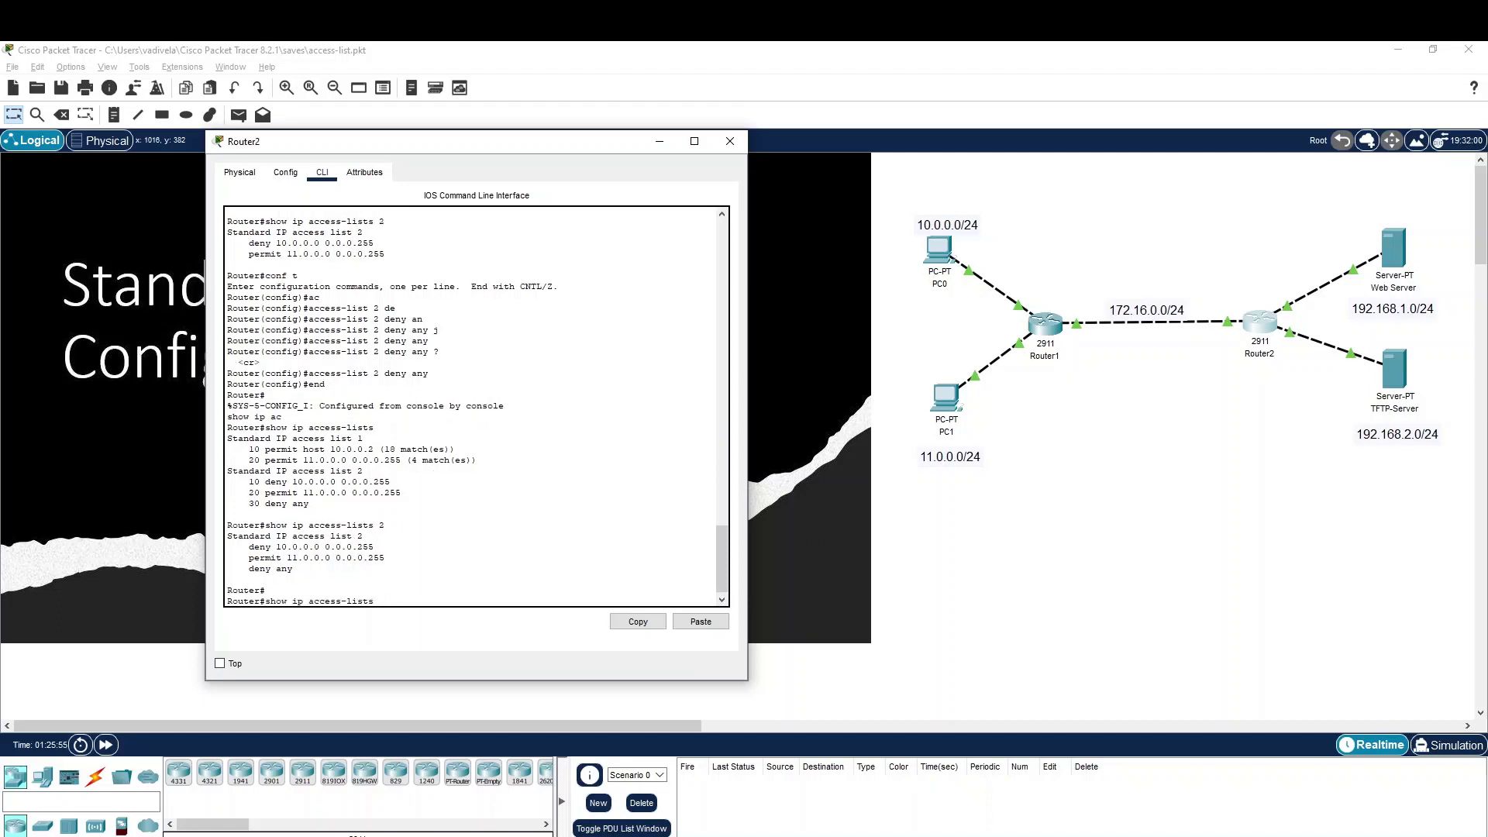
pyautogui.press('Return')
# Show only access list 2 on Router2 and repeat the same listing once more
pyautogui.press('Up')
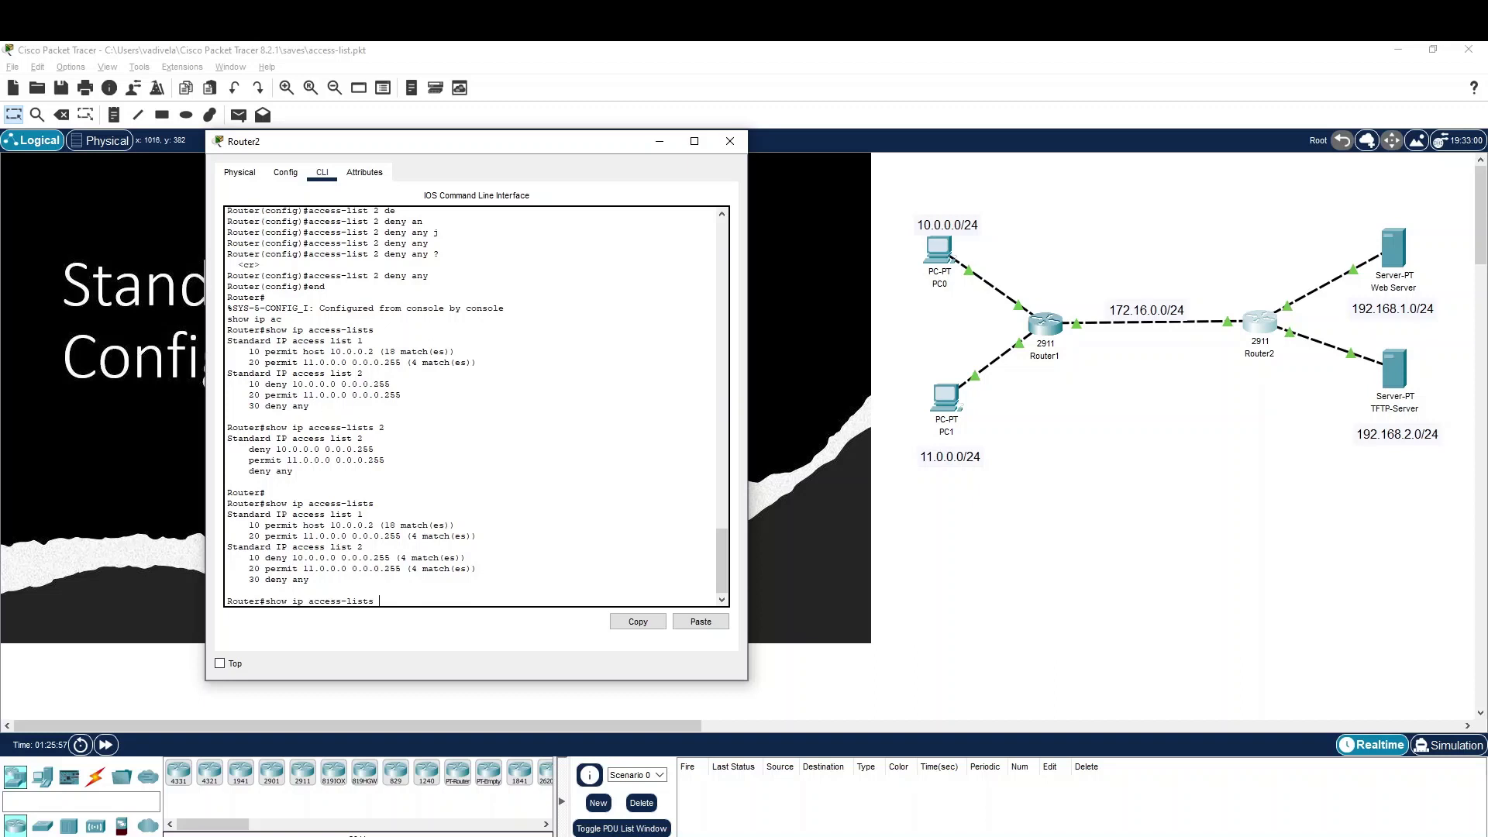
pyautogui.write('2')
pyautogui.press('Return')
pyautogui.press('Up')
pyautogui.press('Return')
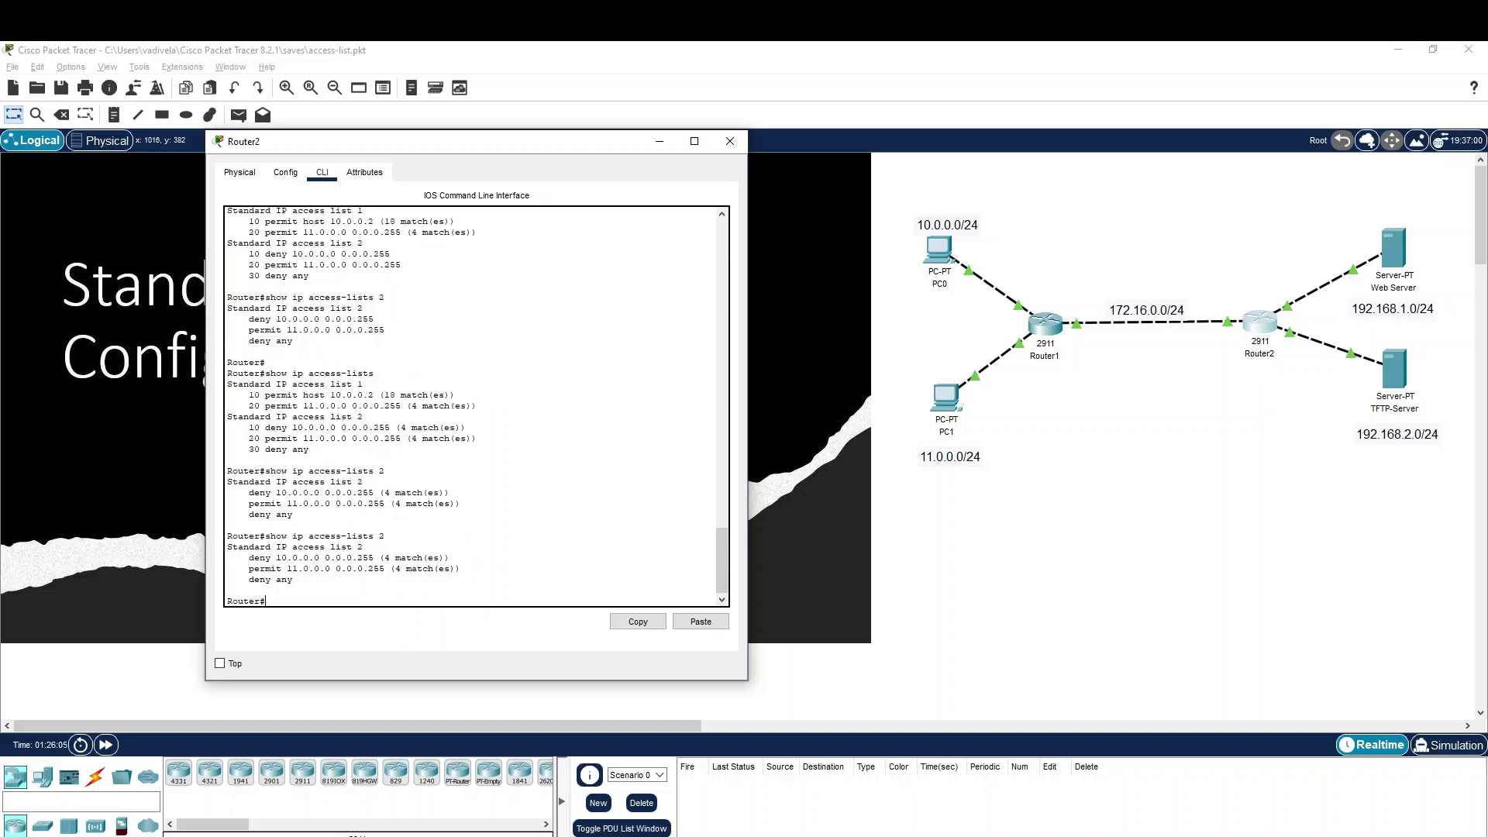
# Examine the match counts on access list 2's 10.0.0.0 deny and 11.0.0.0 permit entries and close Router2's window
pyautogui.moveTo(249, 557)
pyautogui.mouseDown()
pyautogui.moveTo(450, 557)
pyautogui.moveTo(228, 546)
pyautogui.moveTo(255, 557)
pyautogui.mouseUp()
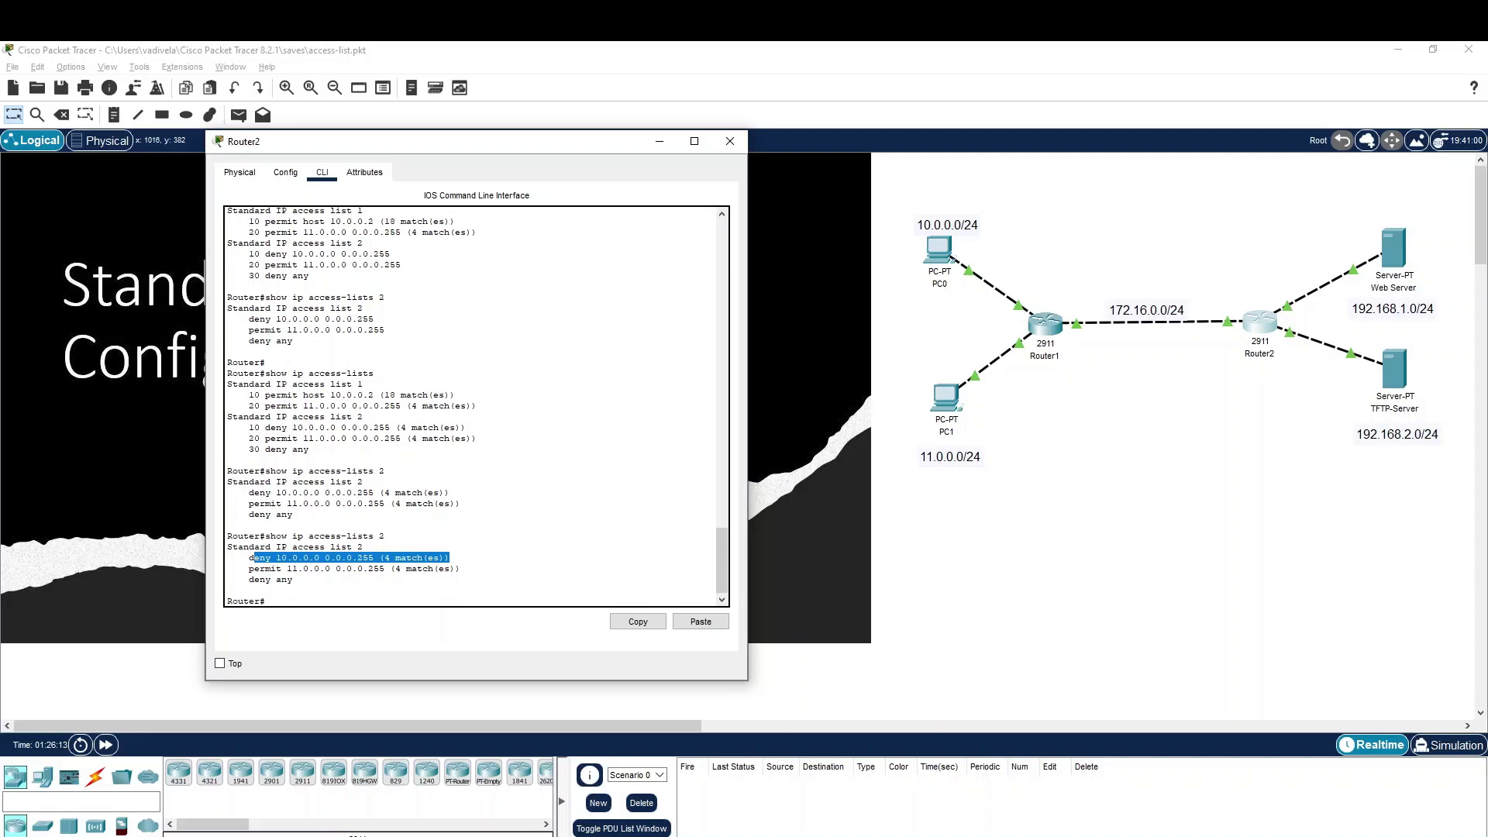
pyautogui.moveTo(395, 568); pyautogui.dragTo(232, 568)
pyautogui.click(233, 568)
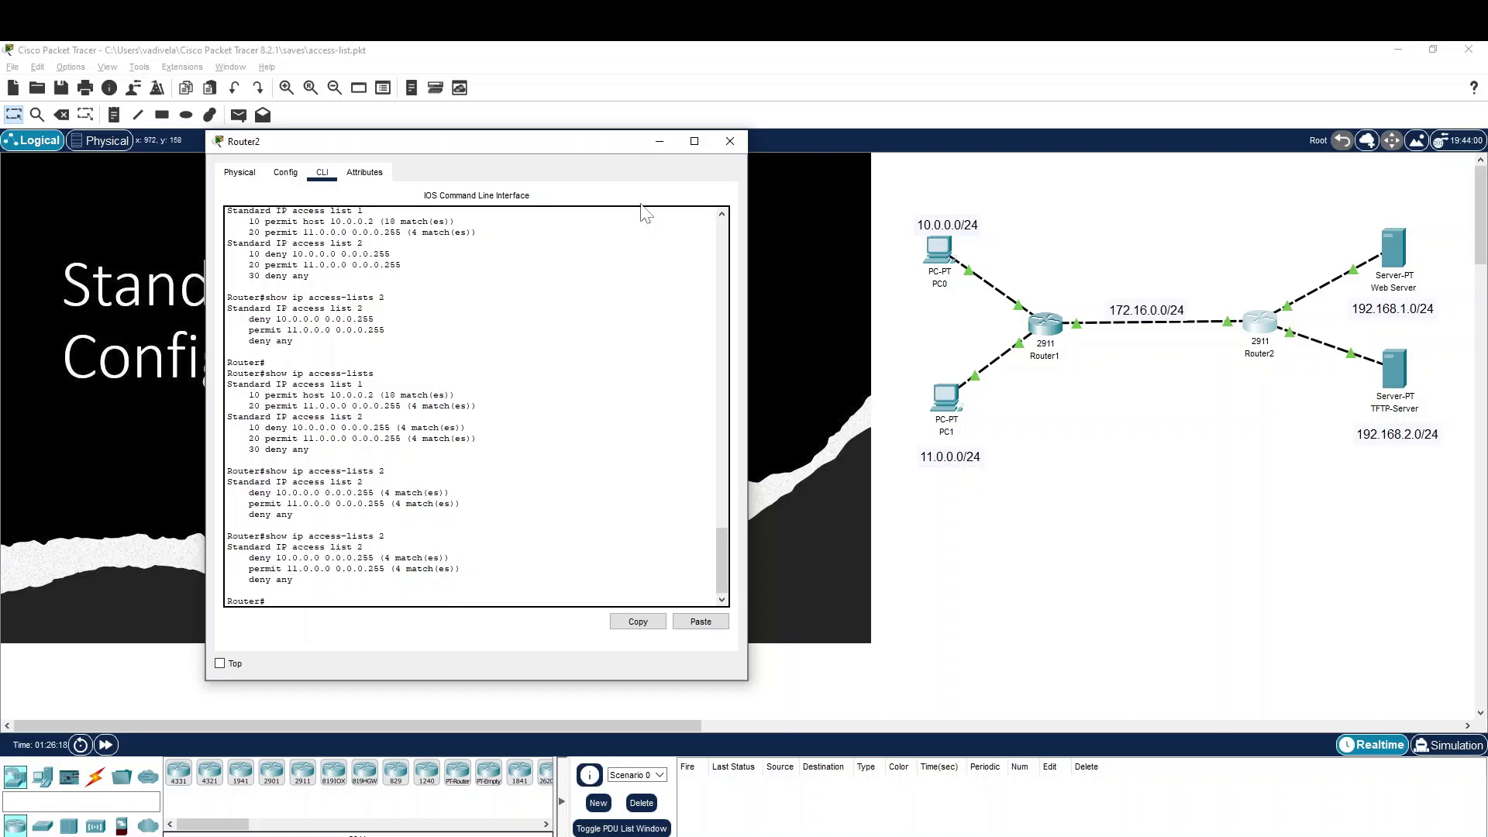
pyautogui.click(729, 141)
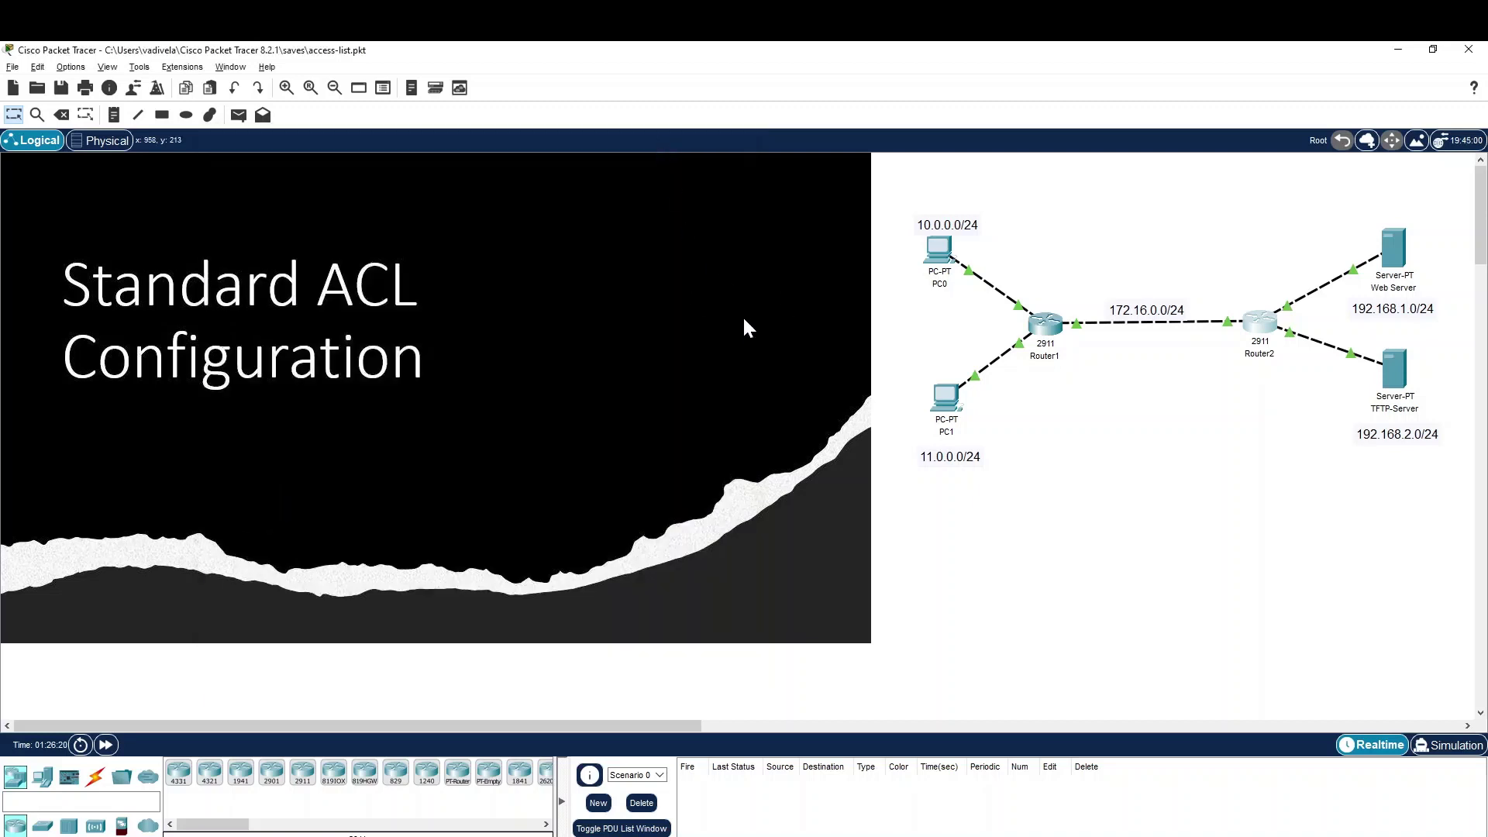